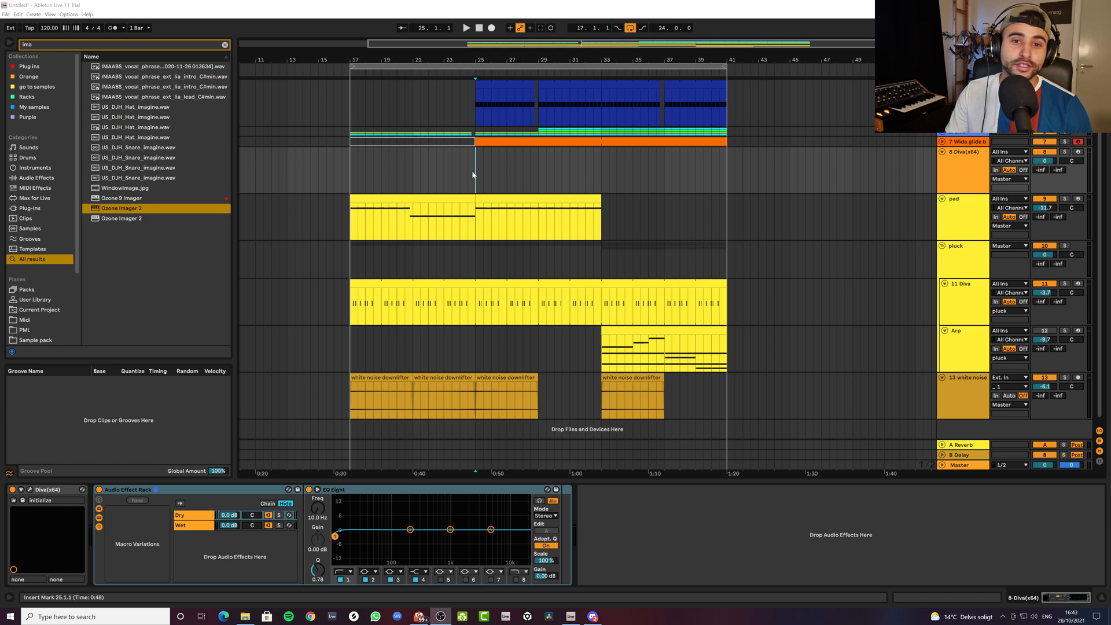
Play the arrangement from bar 25 and unfold the Wide glide bass track
{"action": "left_click", "coordinate": [475, 171]}
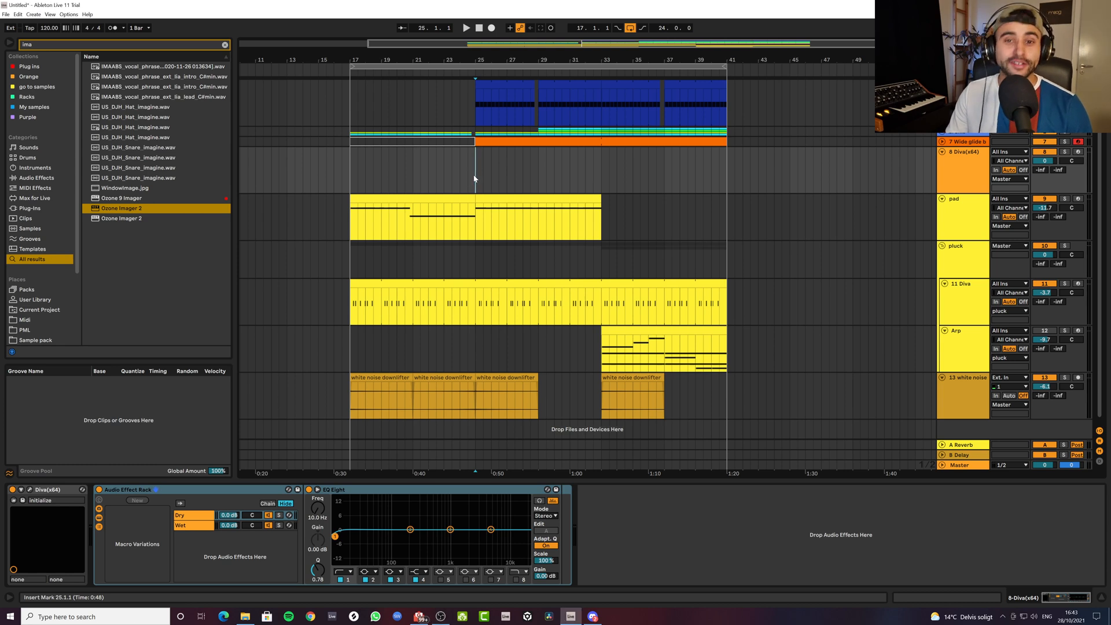
{"action": "key", "text": "space"}
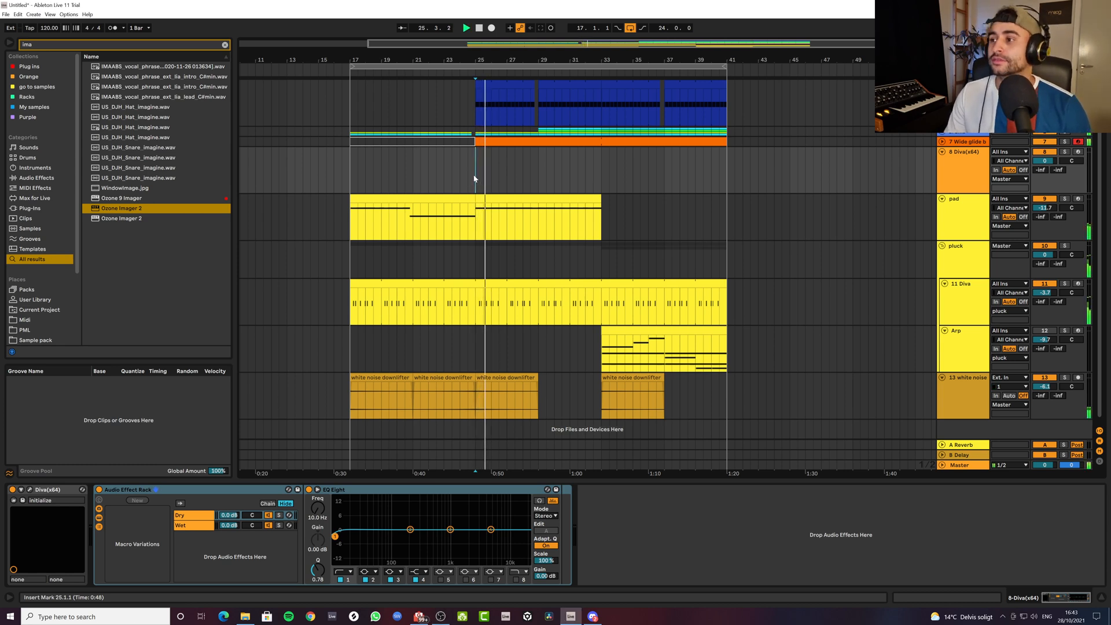
{"action": "left_click", "coordinate": [947, 143]}
{"action": "left_click", "coordinate": [942, 141]}
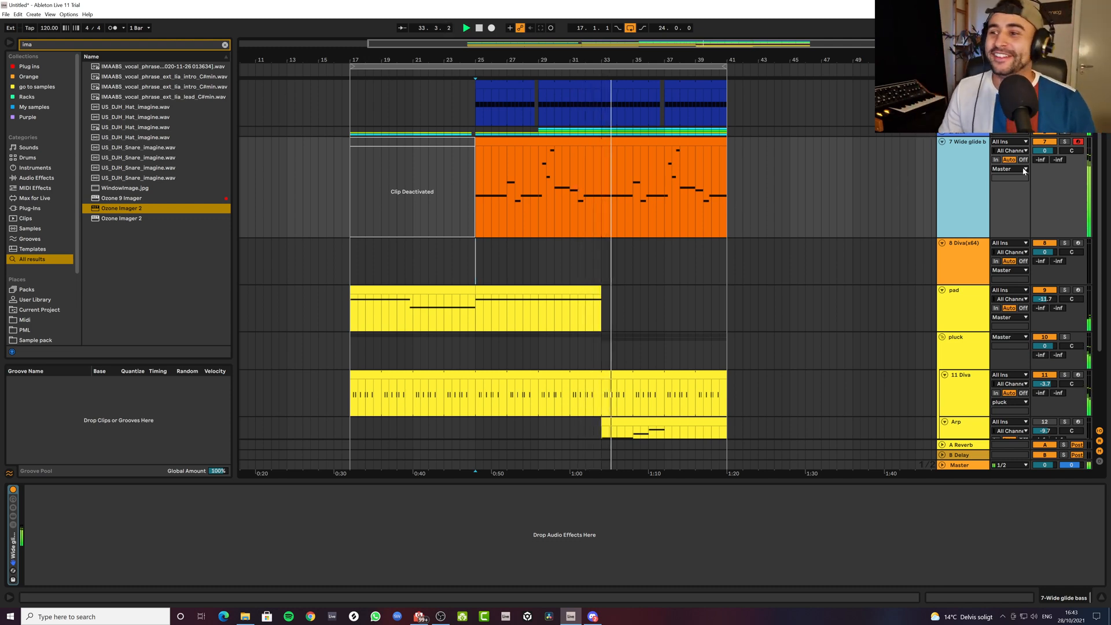
{"action": "key", "text": "space"}
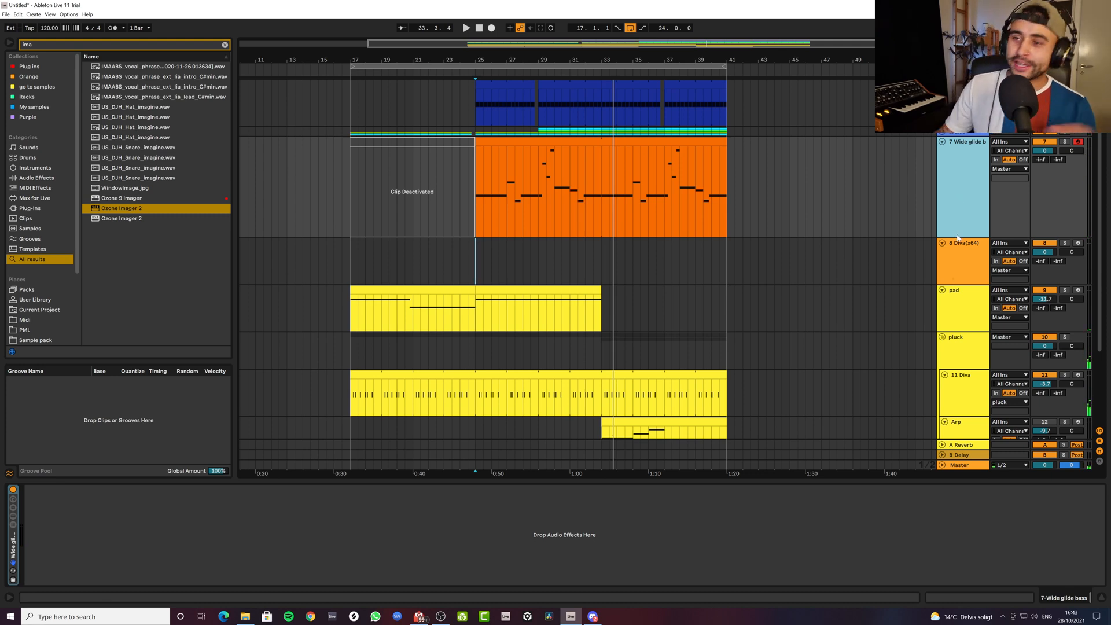
Select the active MIDI clip of the Wide glide bass track, spanning bars 25 to 41
{"action": "left_click", "coordinate": [963, 271]}
{"action": "left_click", "coordinate": [959, 185]}
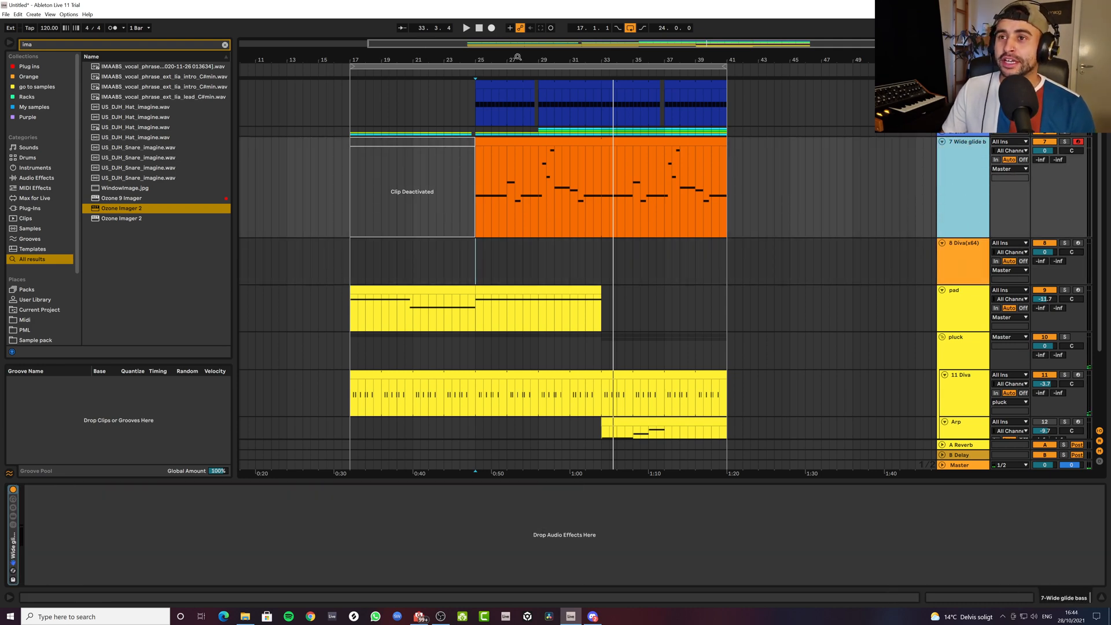
{"action": "left_click_drag", "start_coordinate": [516, 60], "coordinate": [436, 82]}
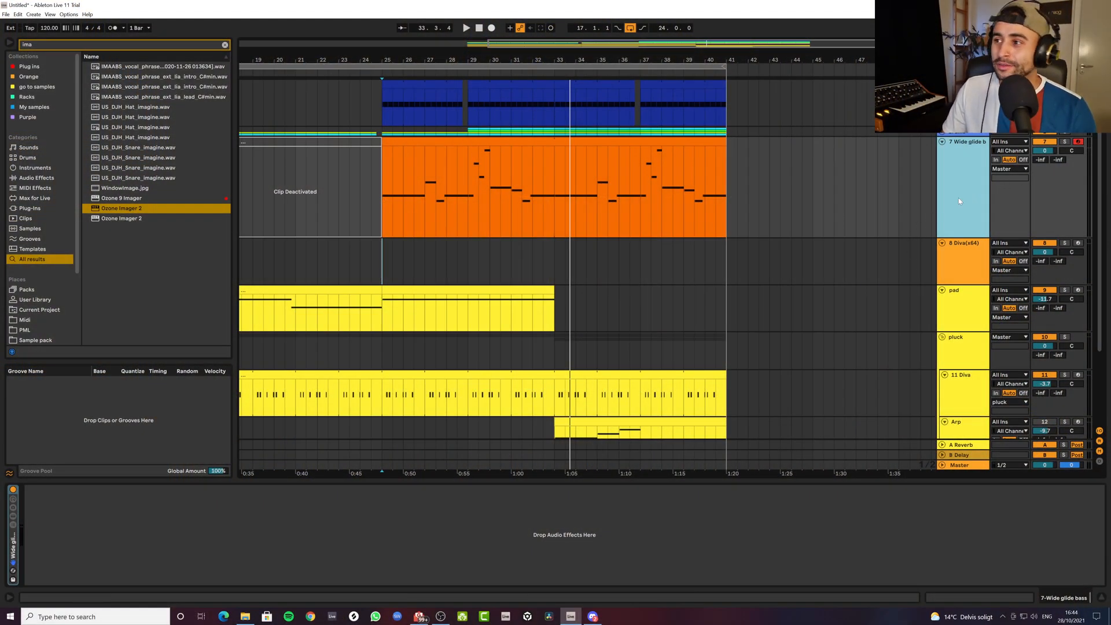
{"action": "left_click", "coordinate": [468, 143]}
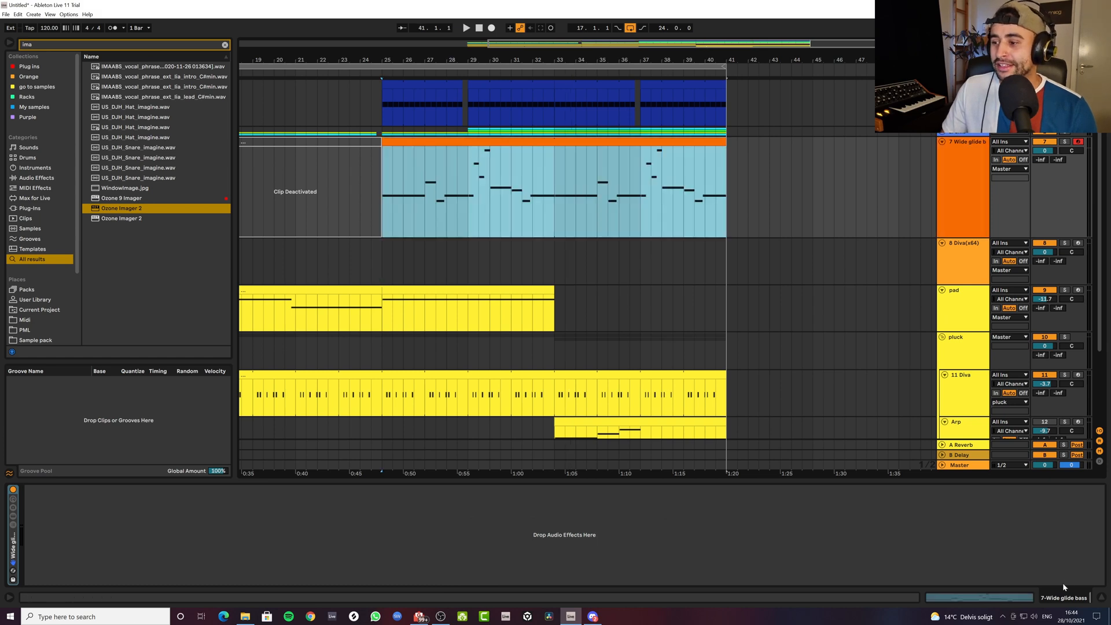
Show the device chain of the Wide glide bass track and open its Diva synth window
{"action": "left_click", "coordinate": [971, 193]}
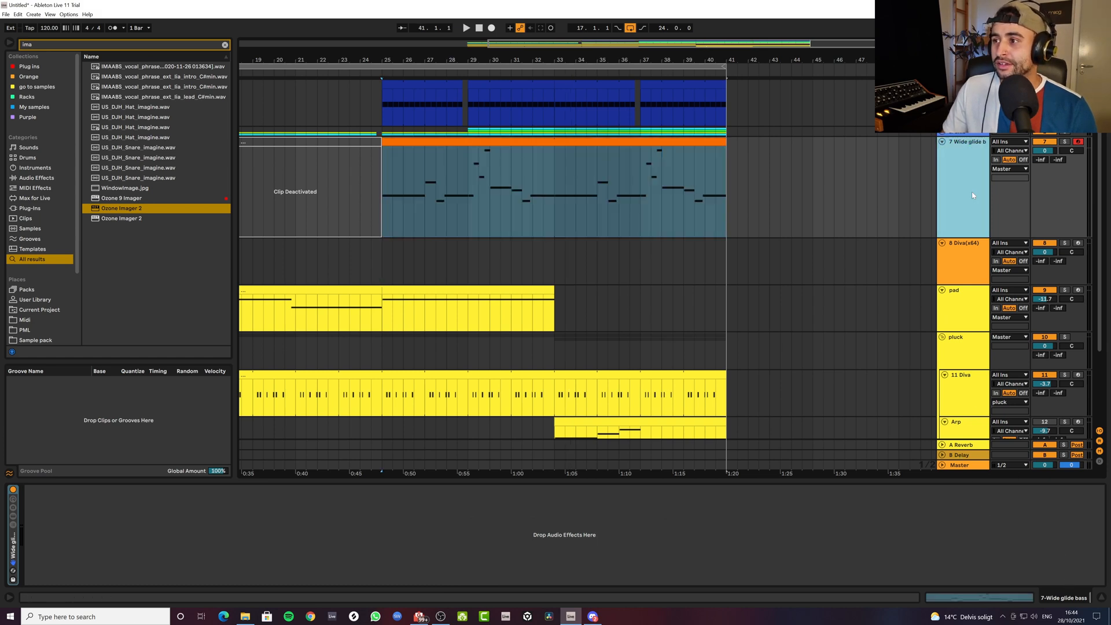
{"action": "left_click", "coordinate": [1075, 599]}
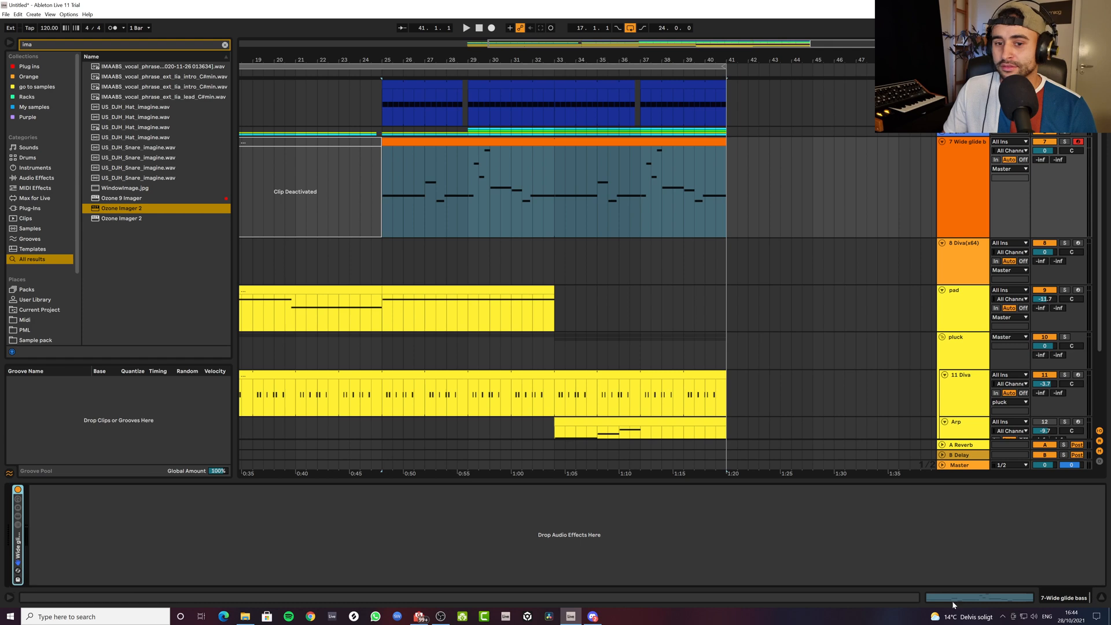
{"action": "double_click", "coordinate": [15, 547]}
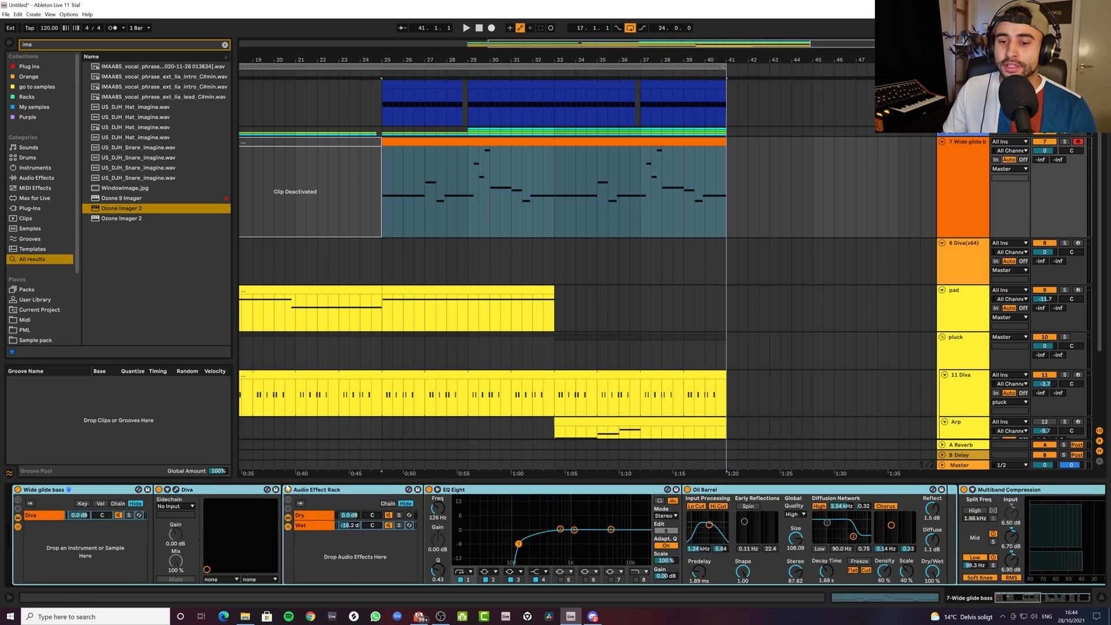
{"action": "left_click", "coordinate": [232, 490]}
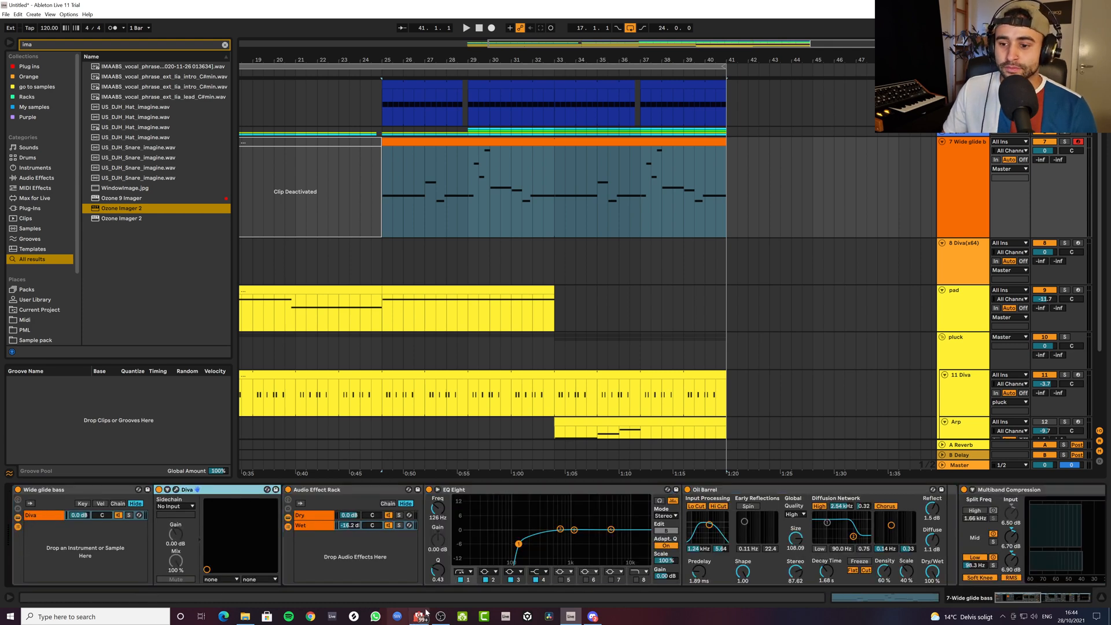
{"action": "left_click", "coordinate": [659, 165]}
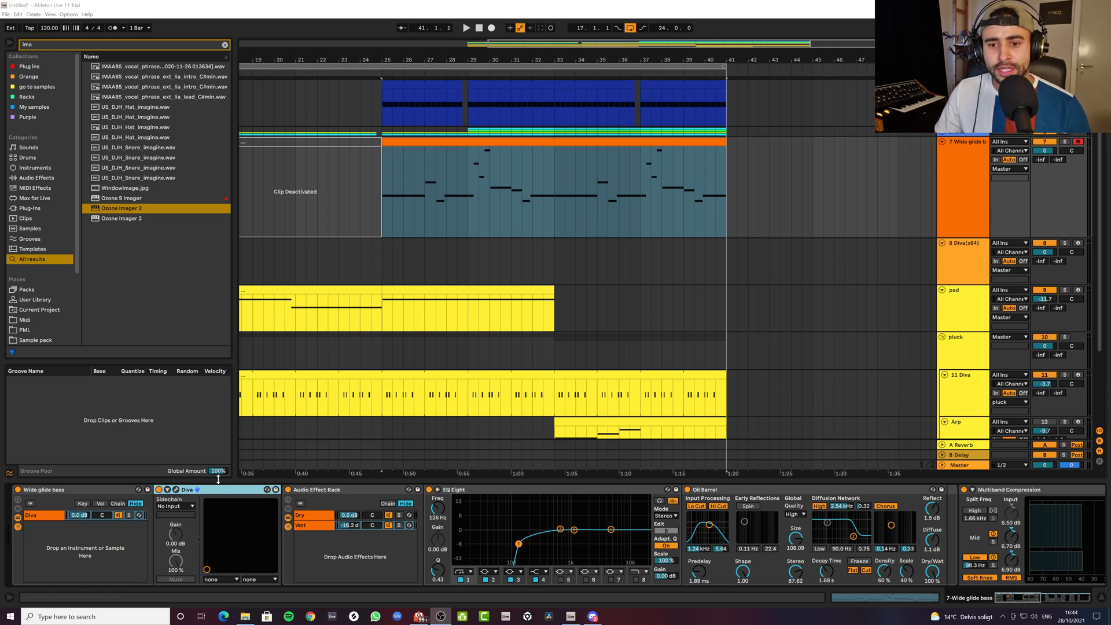
{"action": "left_click", "coordinate": [175, 490]}
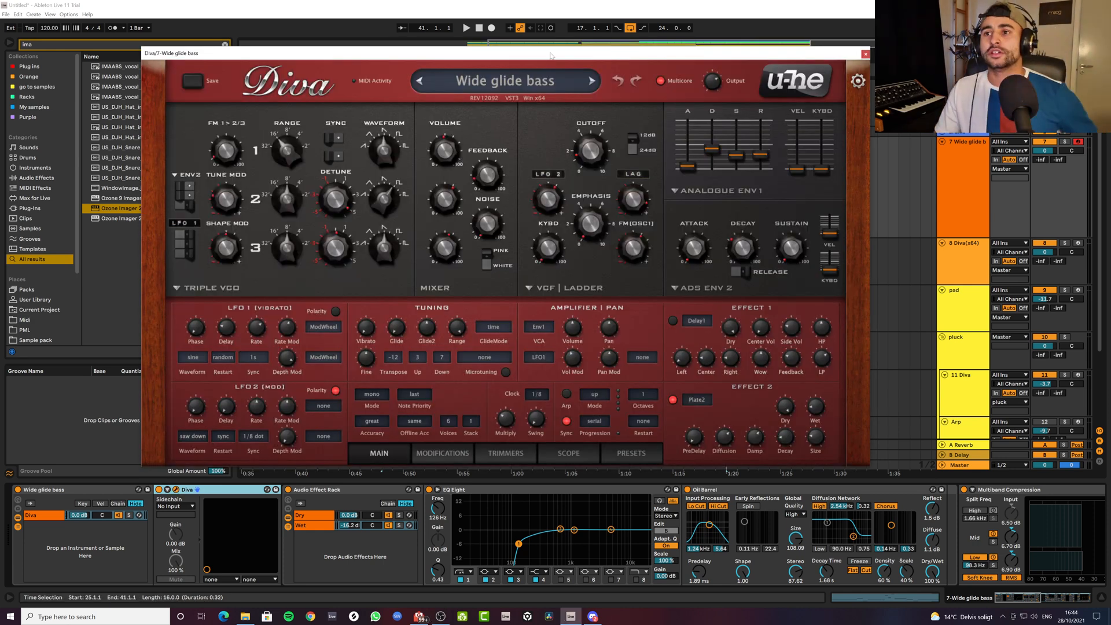
{"action": "left_click_drag", "start_coordinate": [556, 53], "coordinate": [595, 47]}
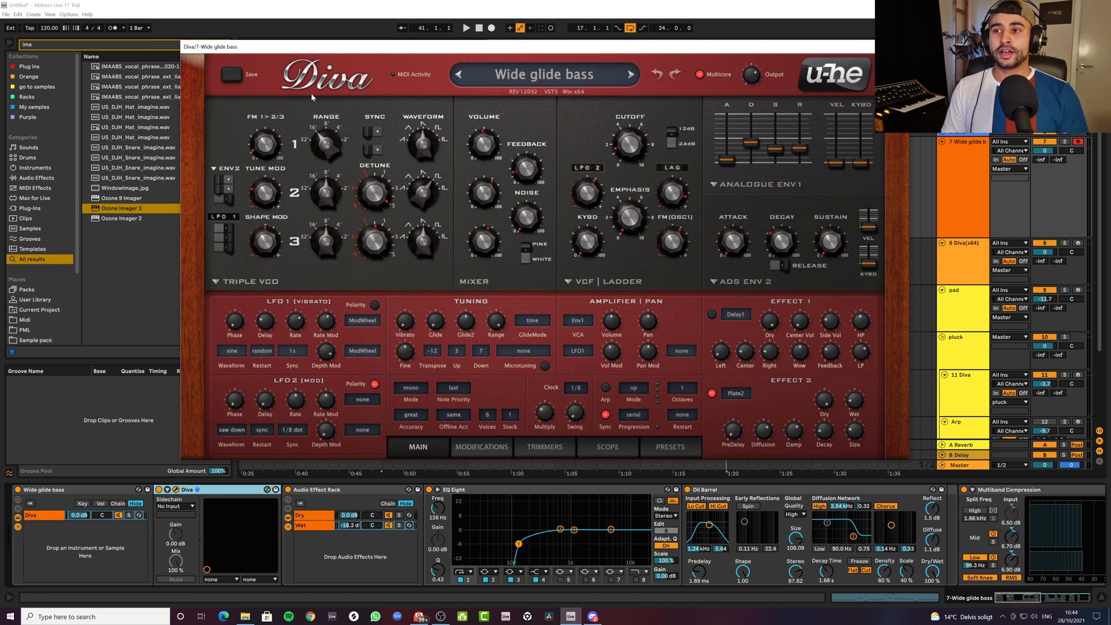
Open the initialized Diva synth on the 8 Diva(x64) track and arm that track for recording
{"action": "left_click", "coordinate": [977, 265]}
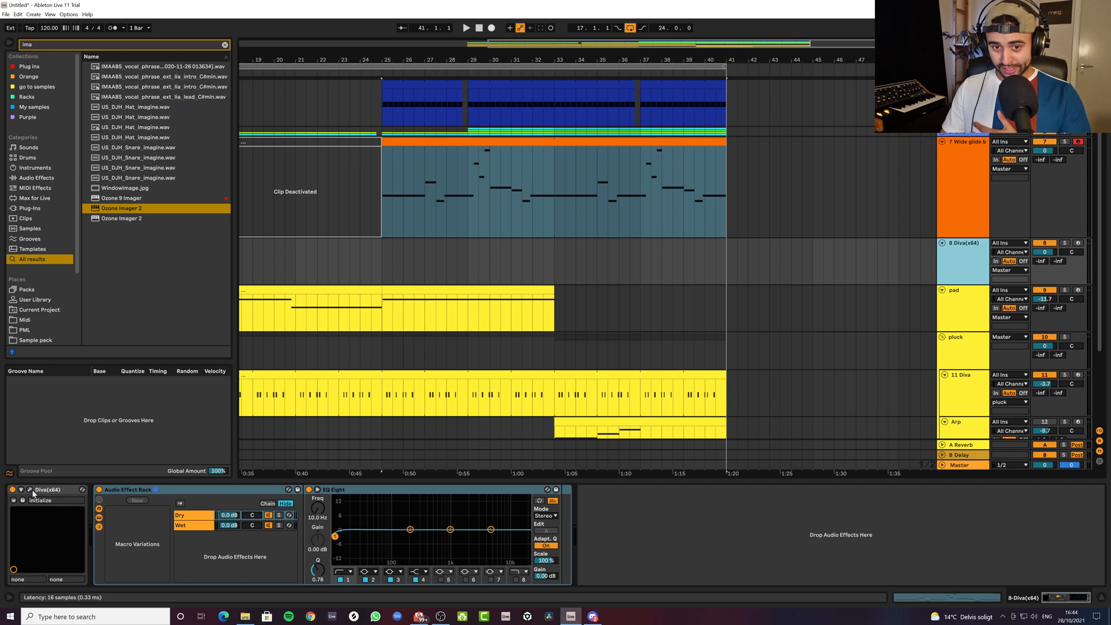
{"action": "left_click", "coordinate": [31, 490]}
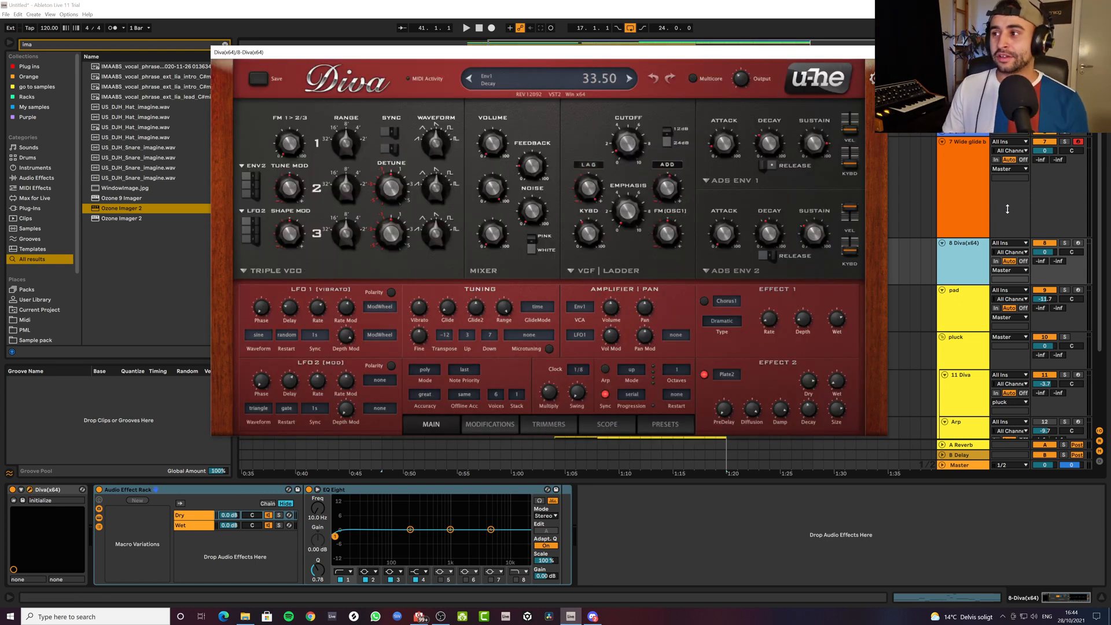
{"action": "left_click", "coordinate": [1078, 243]}
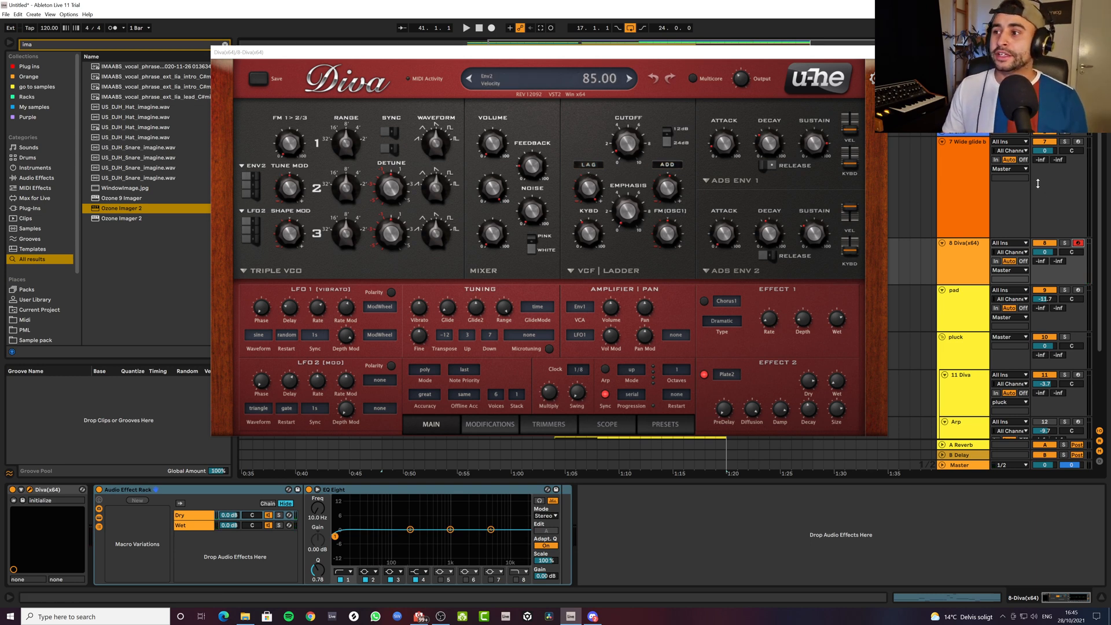
Return to Diva on the Wide glide bass track, solo the track and audition its bass part
{"action": "left_click", "coordinate": [969, 202]}
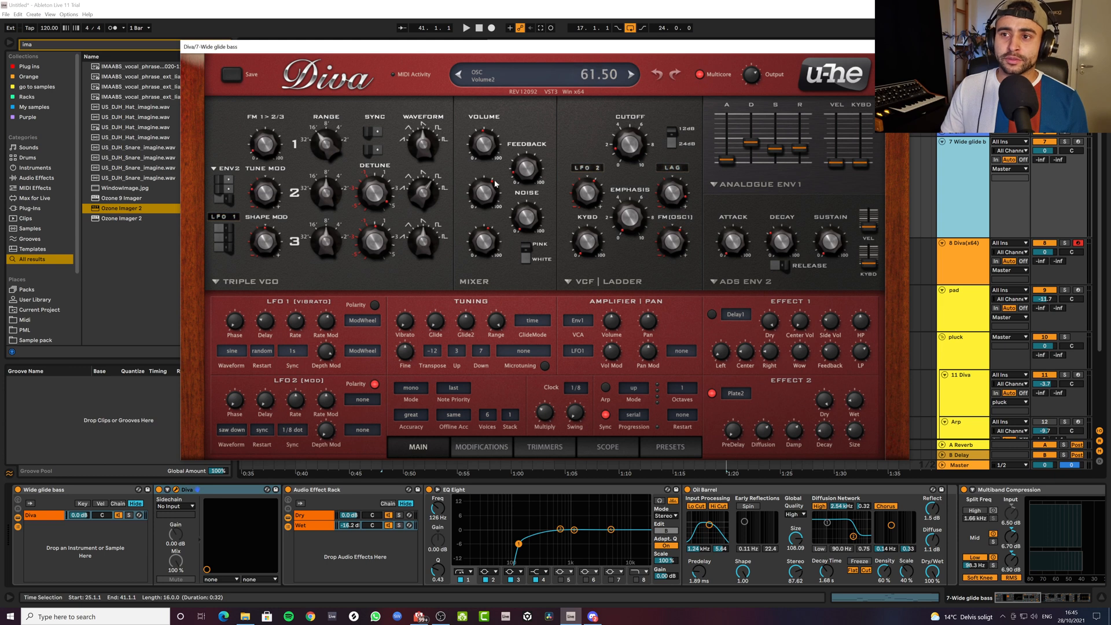
{"action": "mouse_move", "coordinate": [485, 147]}
{"action": "left_mouse_down"}
{"action": "mouse_move", "coordinate": [483, 191]}
{"action": "mouse_move", "coordinate": [470, 143]}
{"action": "mouse_move", "coordinate": [484, 150]}
{"action": "left_mouse_up"}
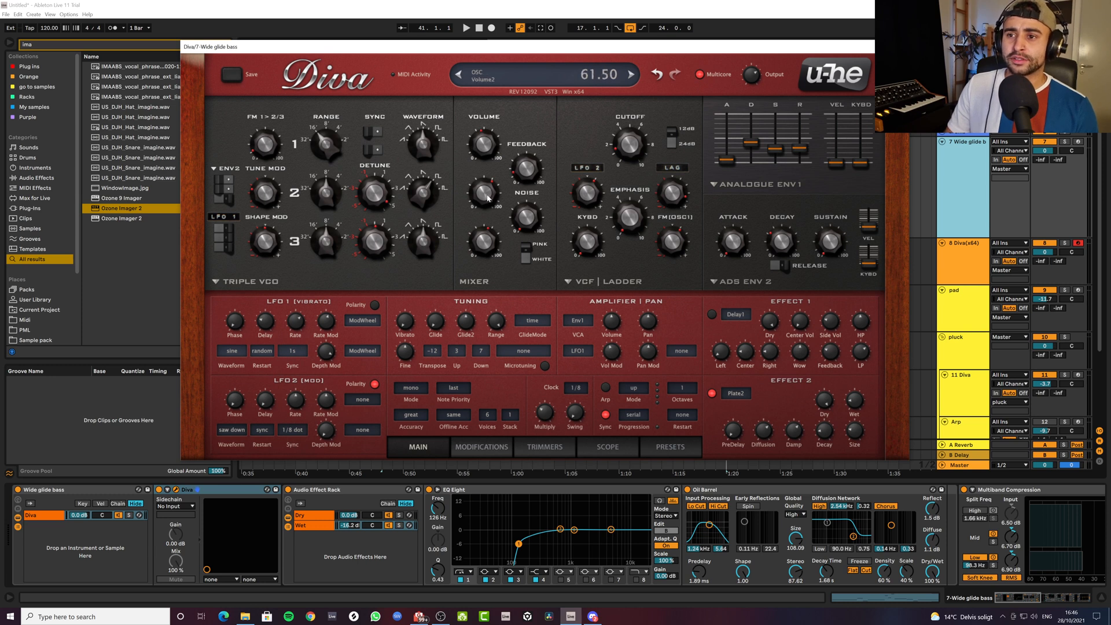
{"action": "key", "text": "s"}
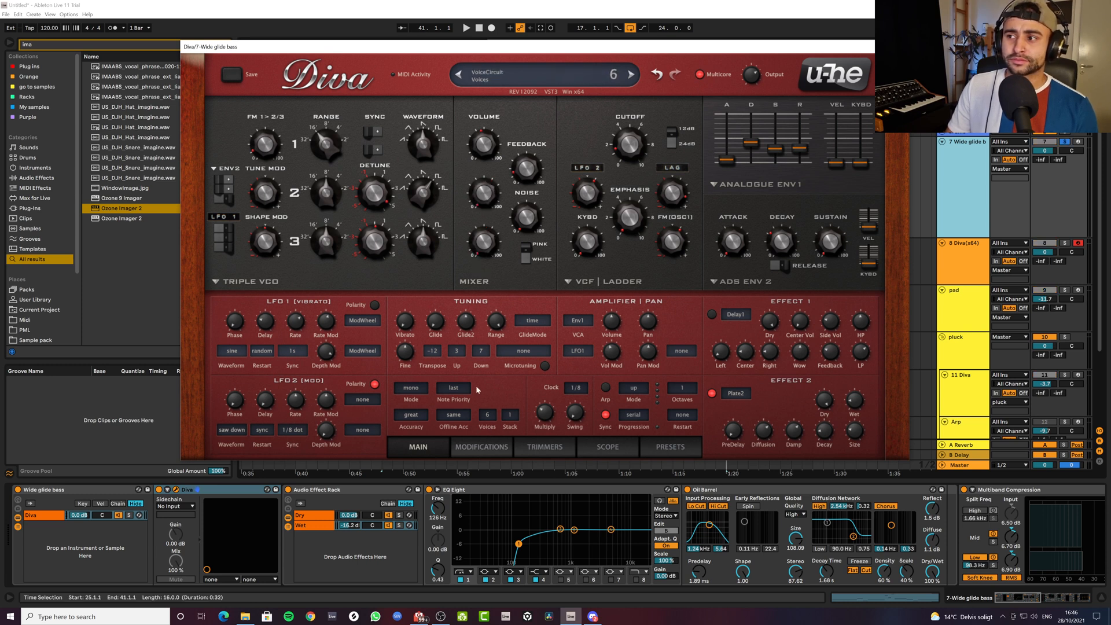
{"action": "key", "text": "space"}
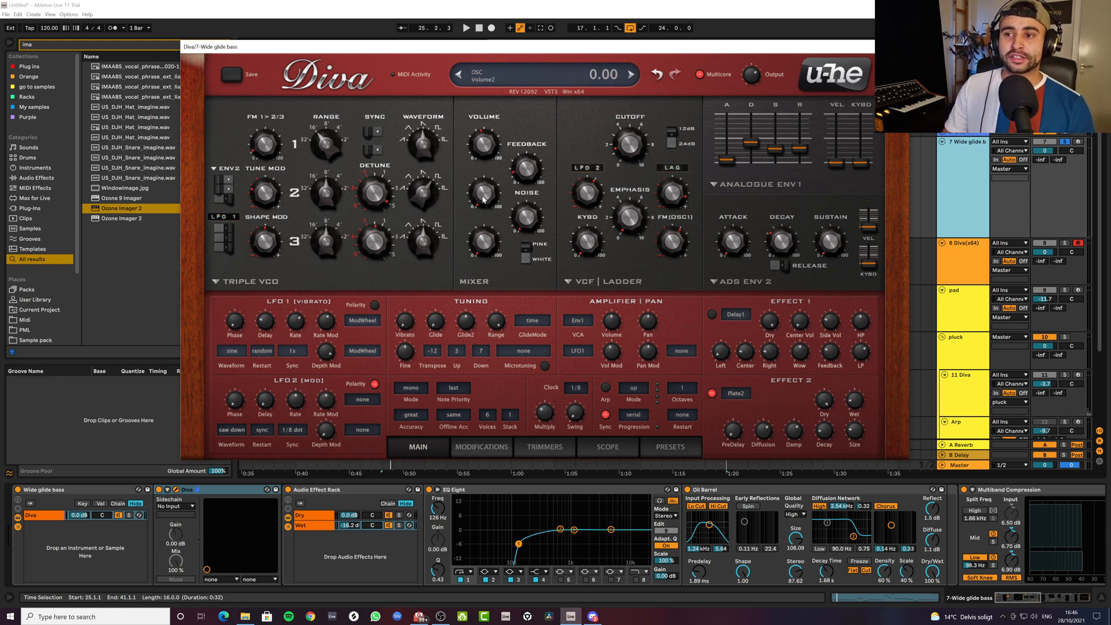
Raise the mixer volumes of the three oscillators, with oscillator 2 at 58.50, and audition the bass
{"action": "left_click_drag", "start_coordinate": [485, 194], "coordinate": [485, 182]}
{"action": "left_click_drag", "start_coordinate": [482, 145], "coordinate": [482, 134]}
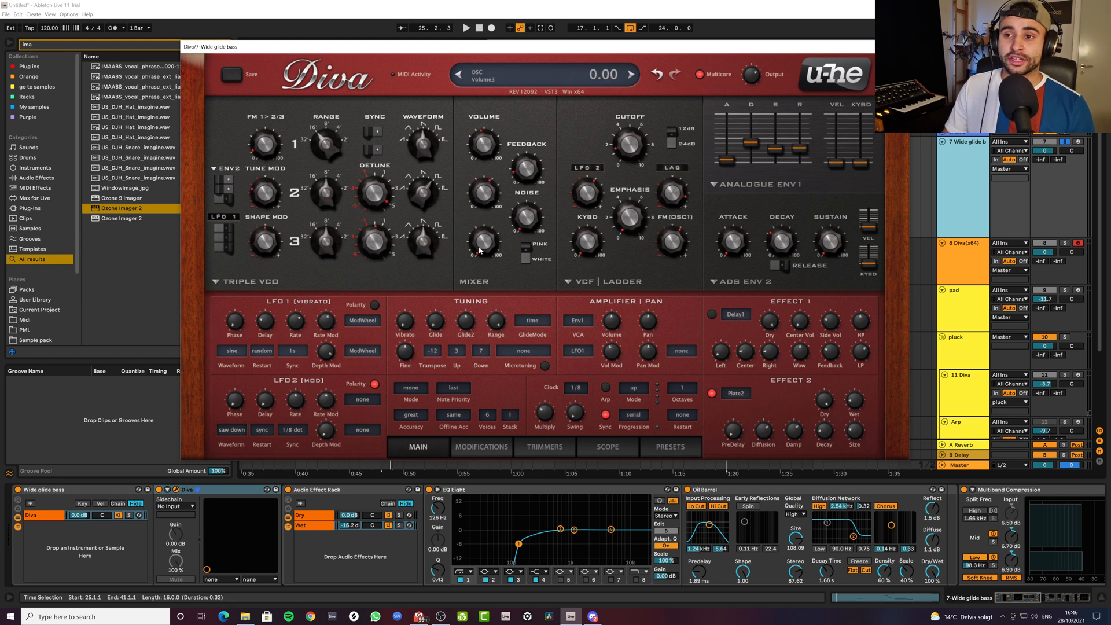
{"action": "left_click_drag", "start_coordinate": [484, 242], "coordinate": [484, 190]}
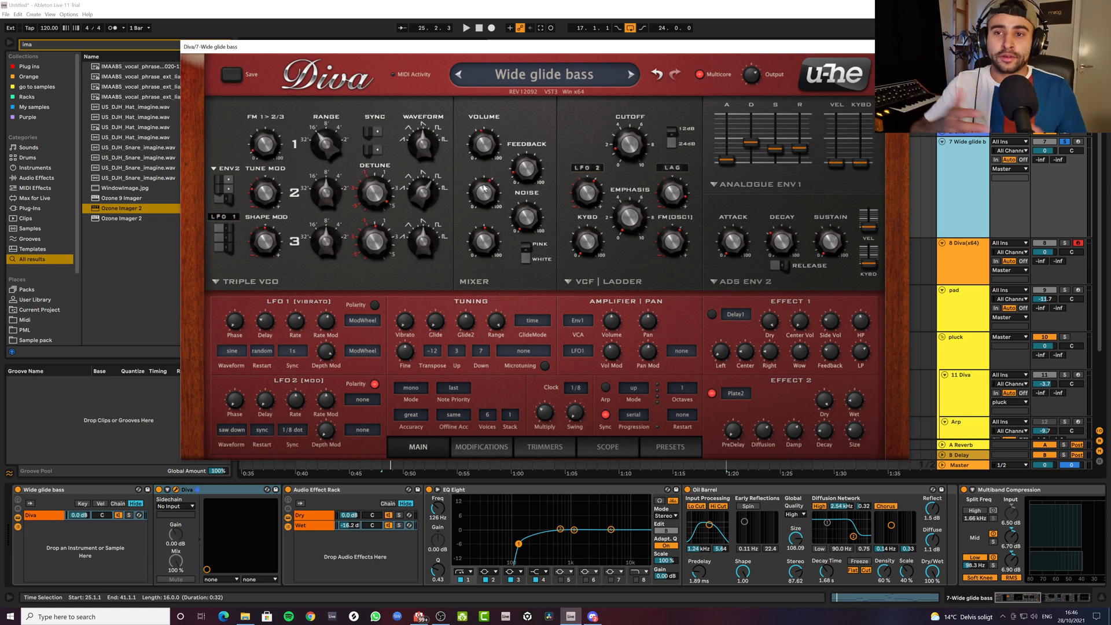
{"action": "mouse_move", "coordinate": [368, 200]}
{"action": "mouse_move", "coordinate": [439, 193]}
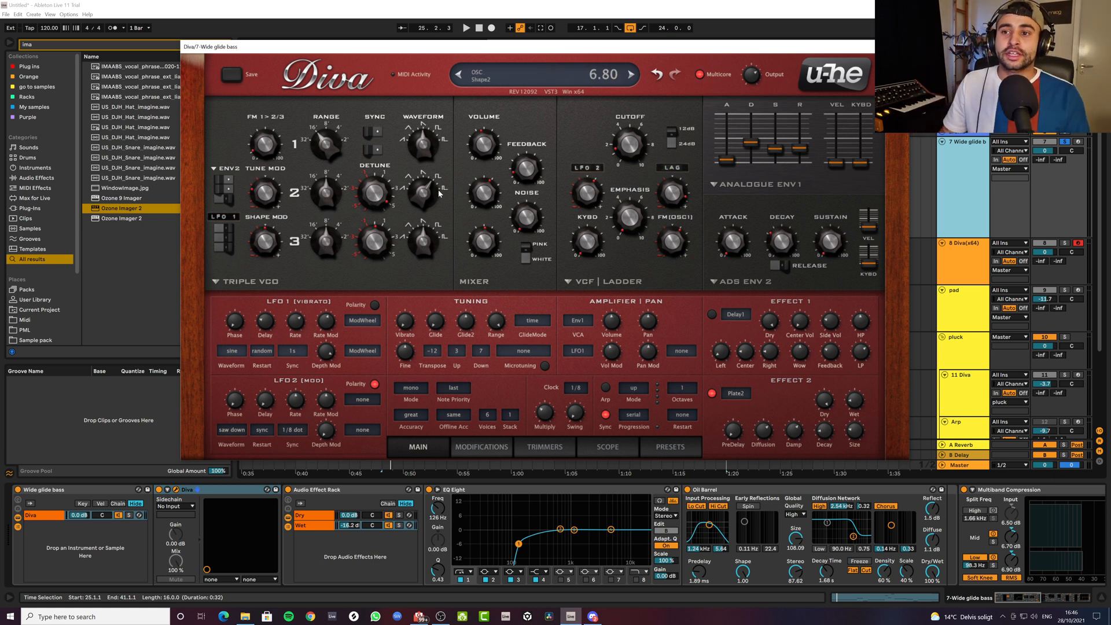
{"action": "mouse_move", "coordinate": [486, 215]}
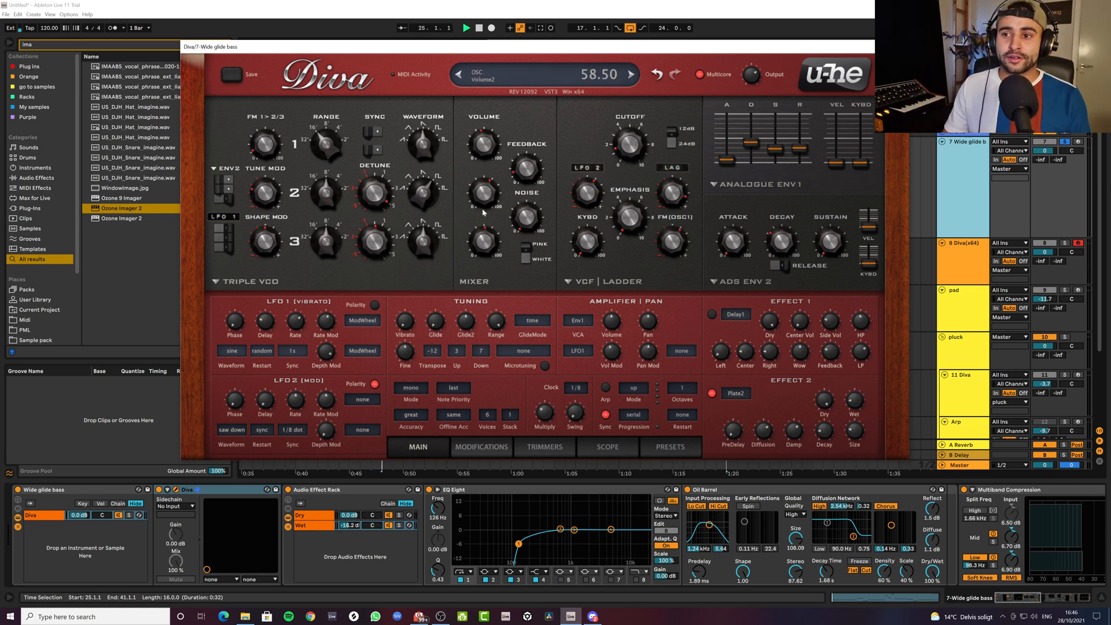
{"action": "key", "text": "space"}
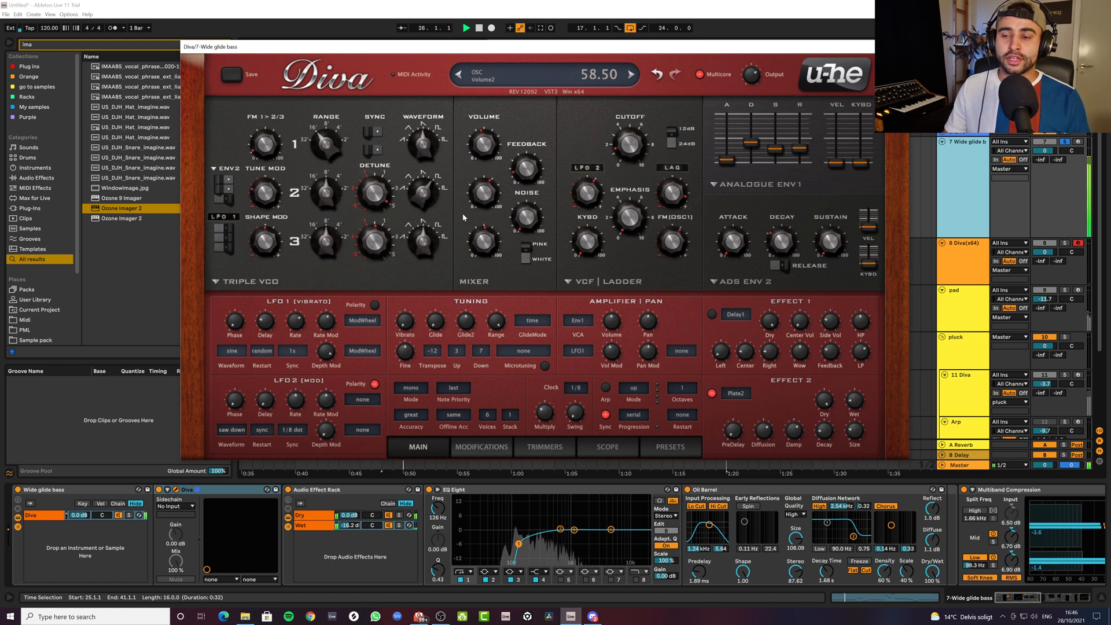
{"action": "key", "text": "space"}
Audition the bass with sync switched off for oscillators 2 and 3, and switch both syncs back on
{"action": "left_click", "coordinate": [373, 134]}
{"action": "left_click", "coordinate": [373, 150]}
{"action": "key", "text": "space"}
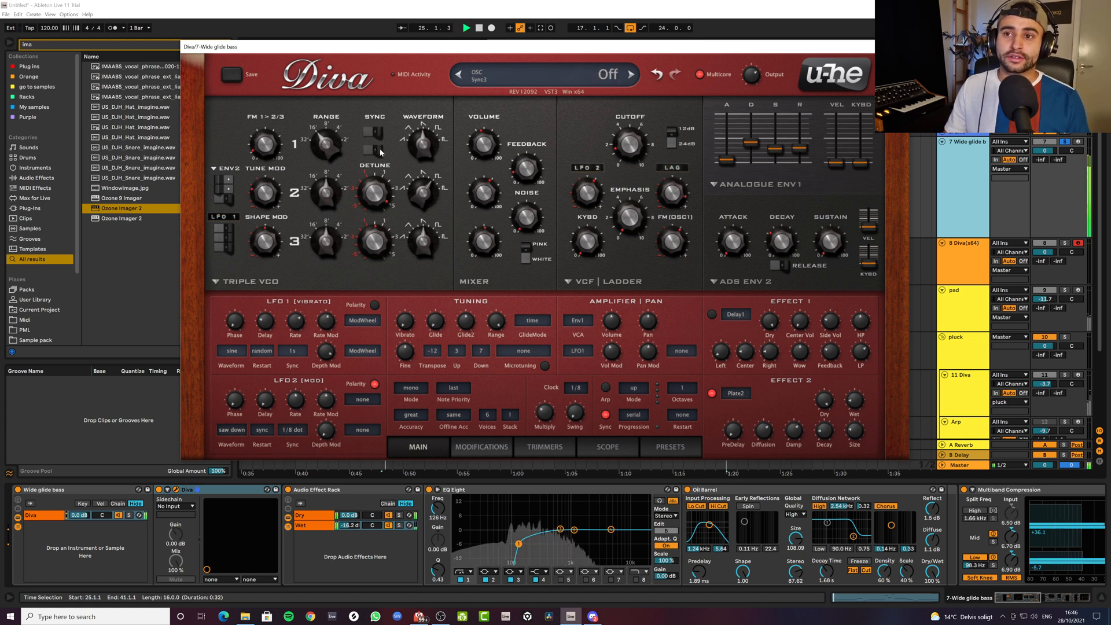
{"action": "key", "text": "space"}
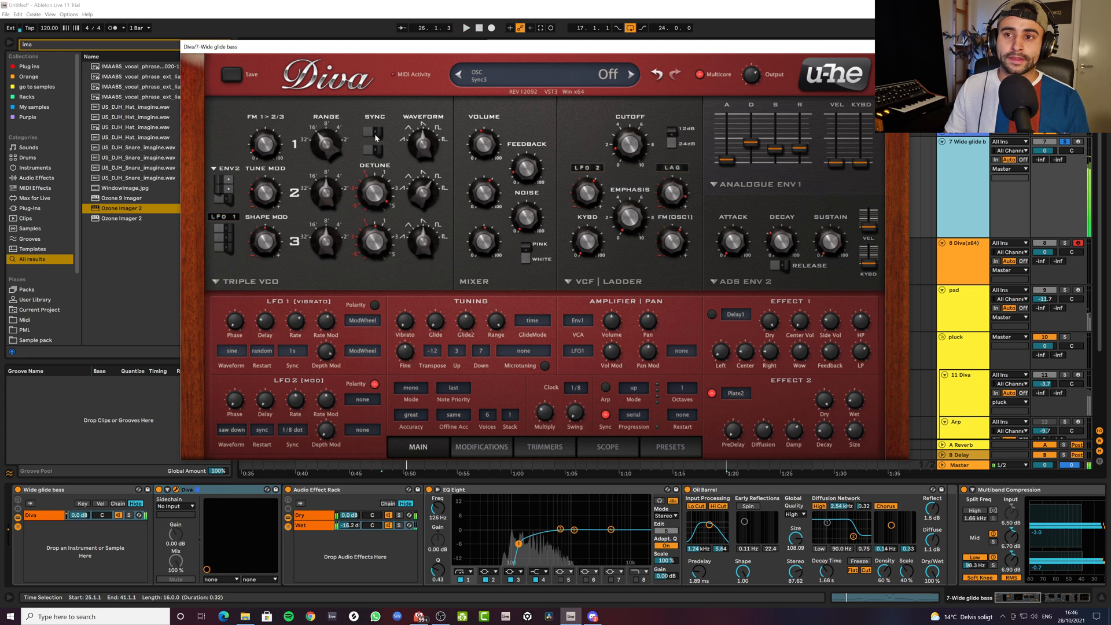
{"action": "left_click", "coordinate": [373, 133]}
{"action": "left_click", "coordinate": [374, 150]}
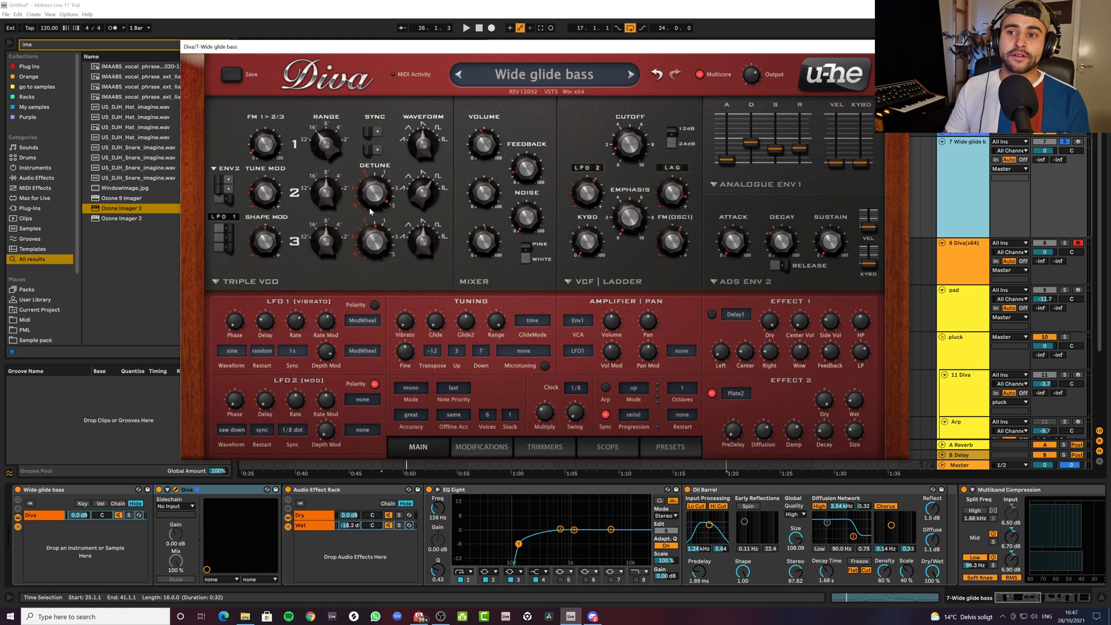
Play the synced bass and raise the tuning of oscillator 2 to 16.99
{"action": "key", "text": "space"}
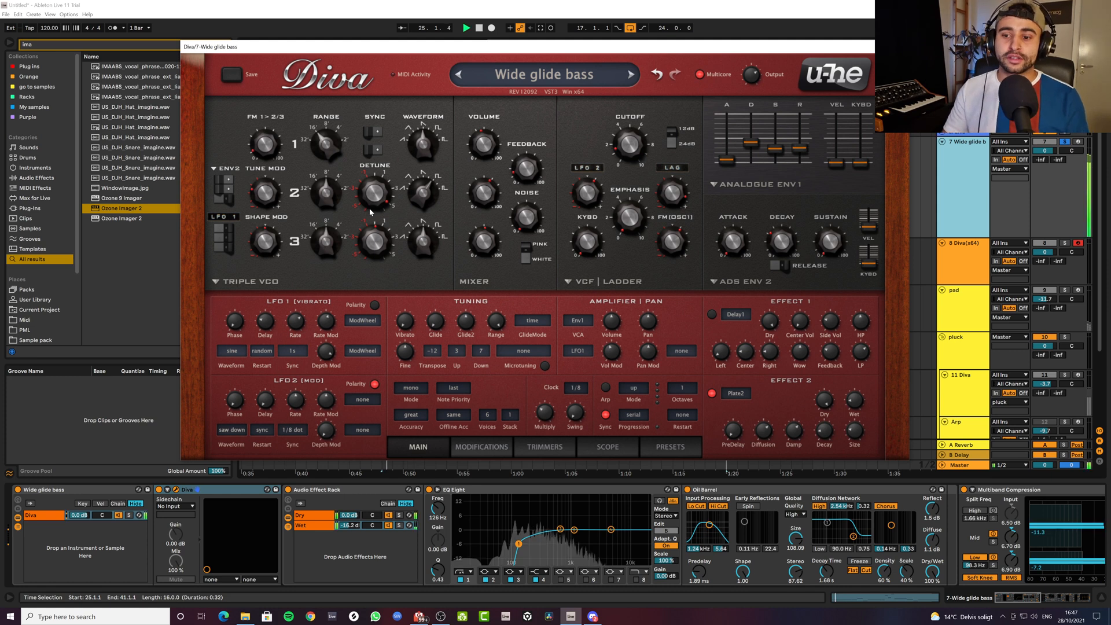
{"action": "left_click", "coordinate": [374, 148]}
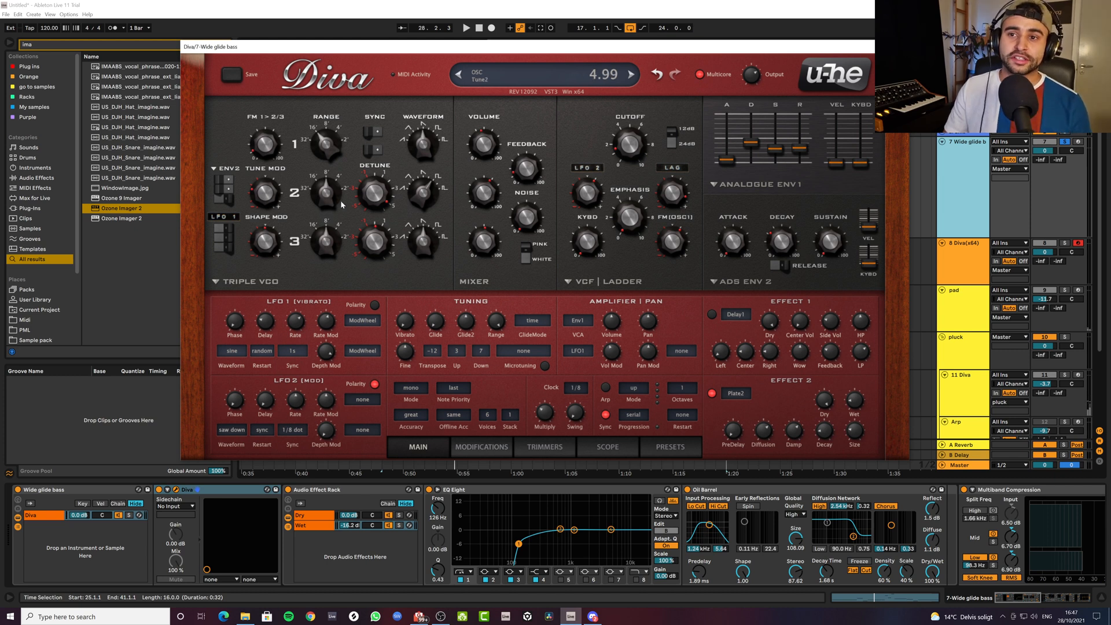
{"action": "left_click_drag", "start_coordinate": [329, 184], "coordinate": [326, 158]}
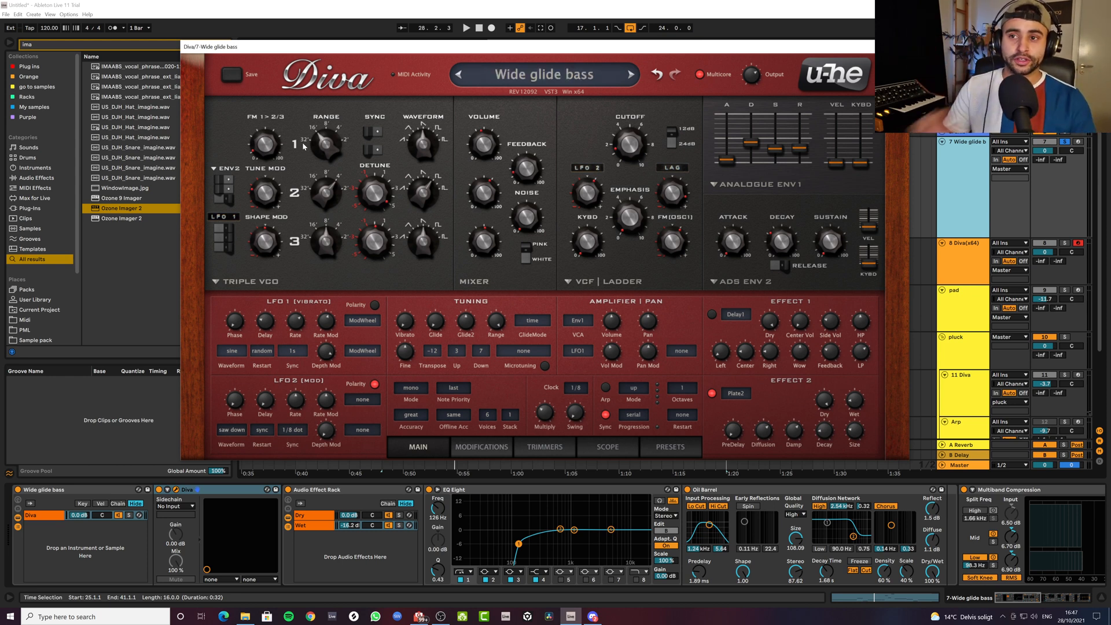
Play the retuned bass while toggling sync of oscillators 2 and 3 to compare, leaving both on
{"action": "key", "text": "space"}
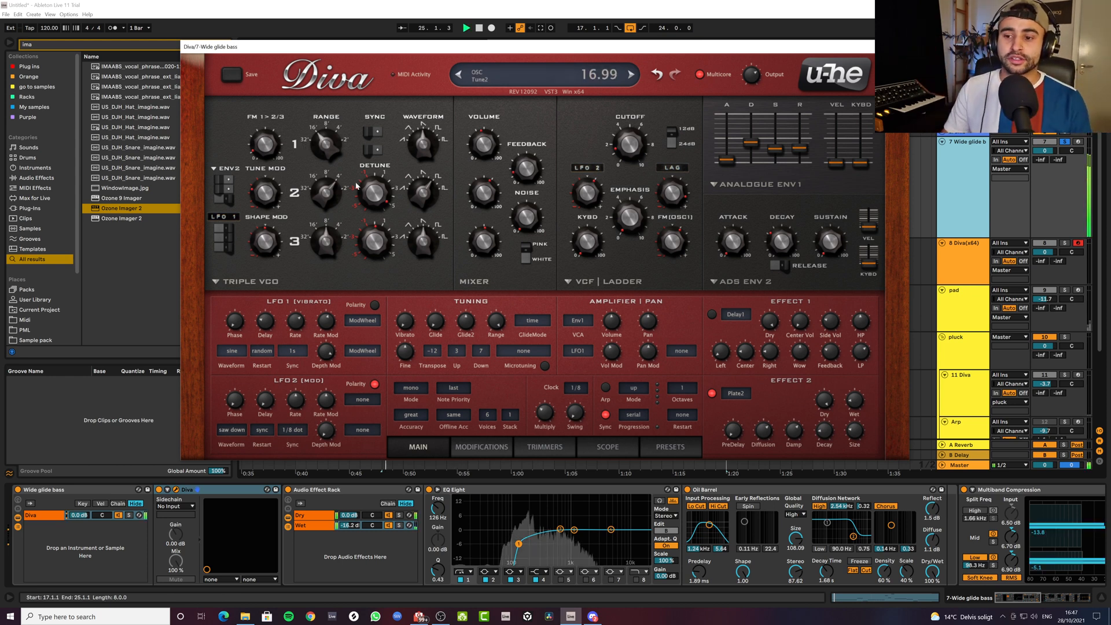
{"action": "left_click", "coordinate": [375, 134]}
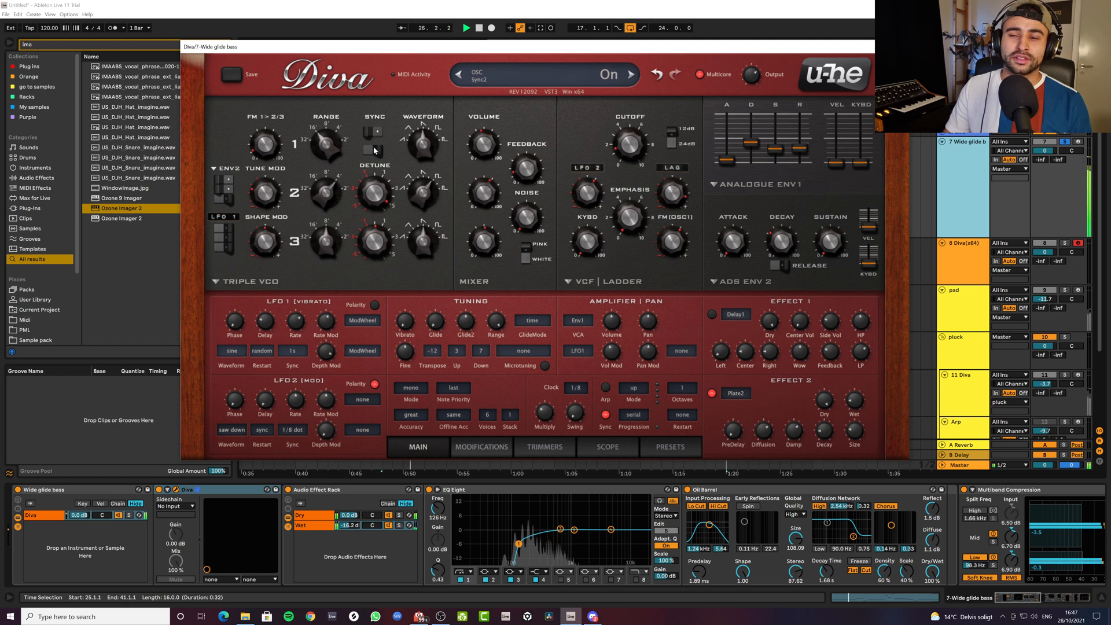
{"action": "left_click", "coordinate": [375, 135]}
{"action": "left_click", "coordinate": [375, 150]}
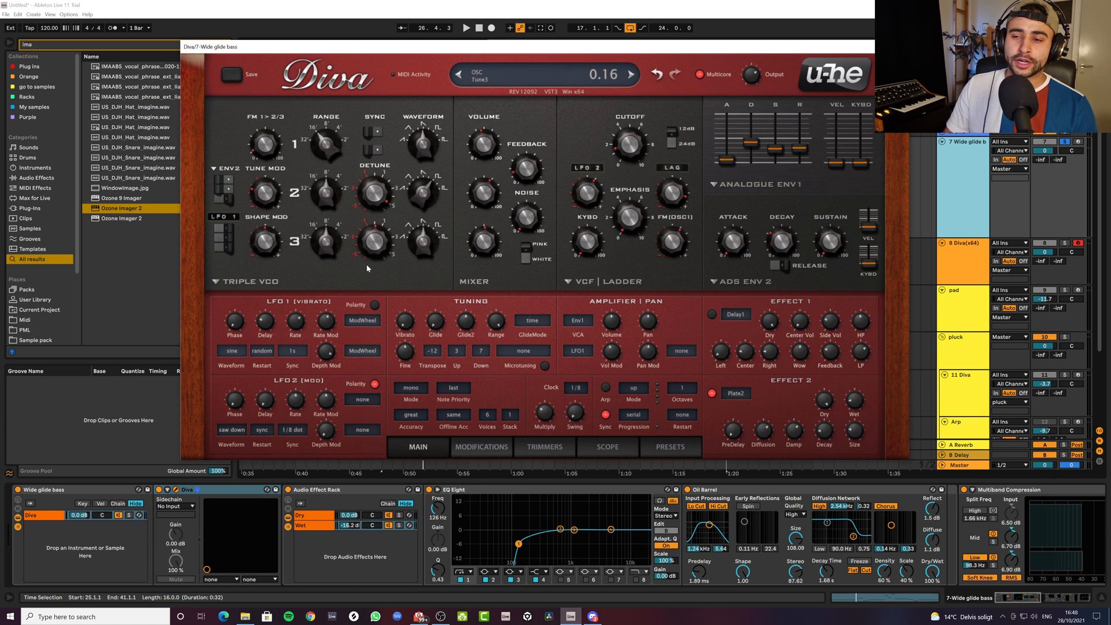
Play the bass and raise the decay of envelope 2 to 46.00 to hear its effect on the tune modulation
{"action": "key", "text": "space"}
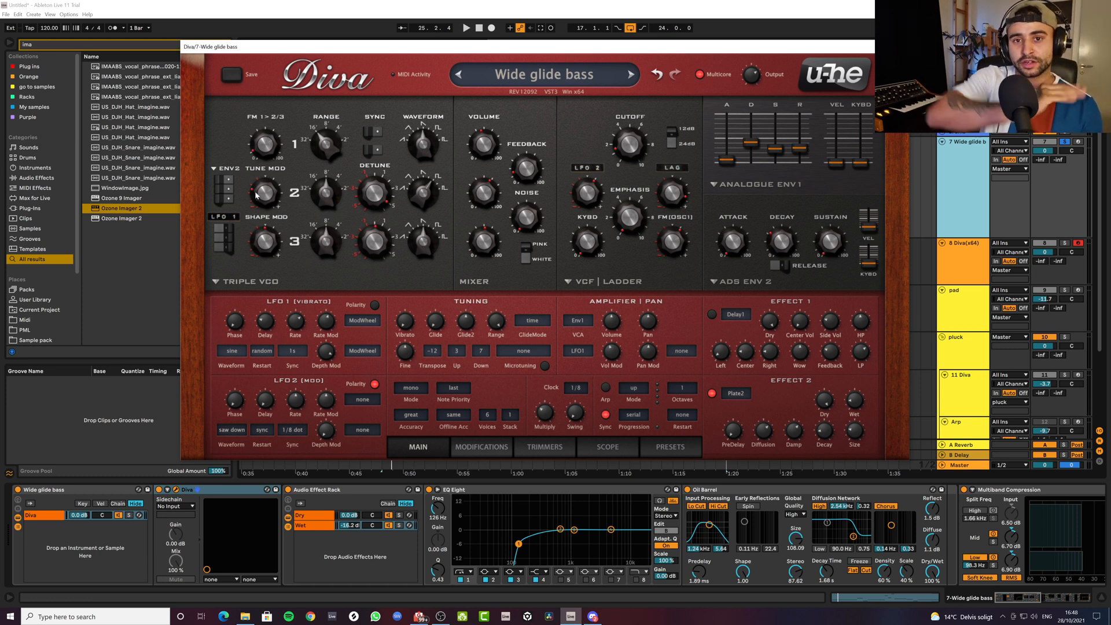
{"action": "mouse_move", "coordinate": [791, 252]}
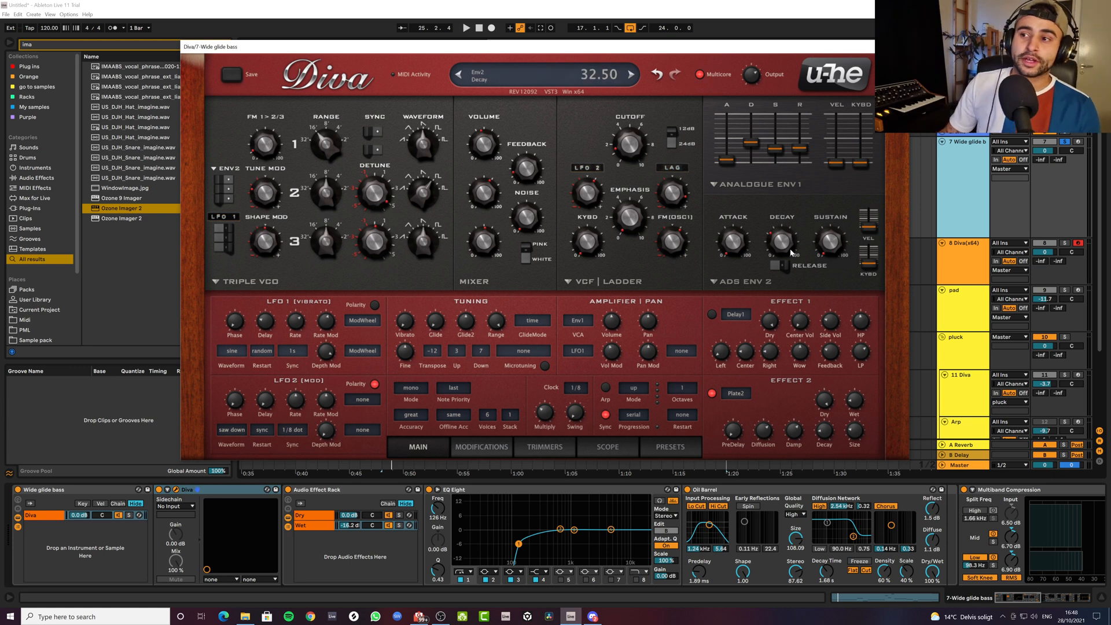
{"action": "mouse_move", "coordinate": [747, 250]}
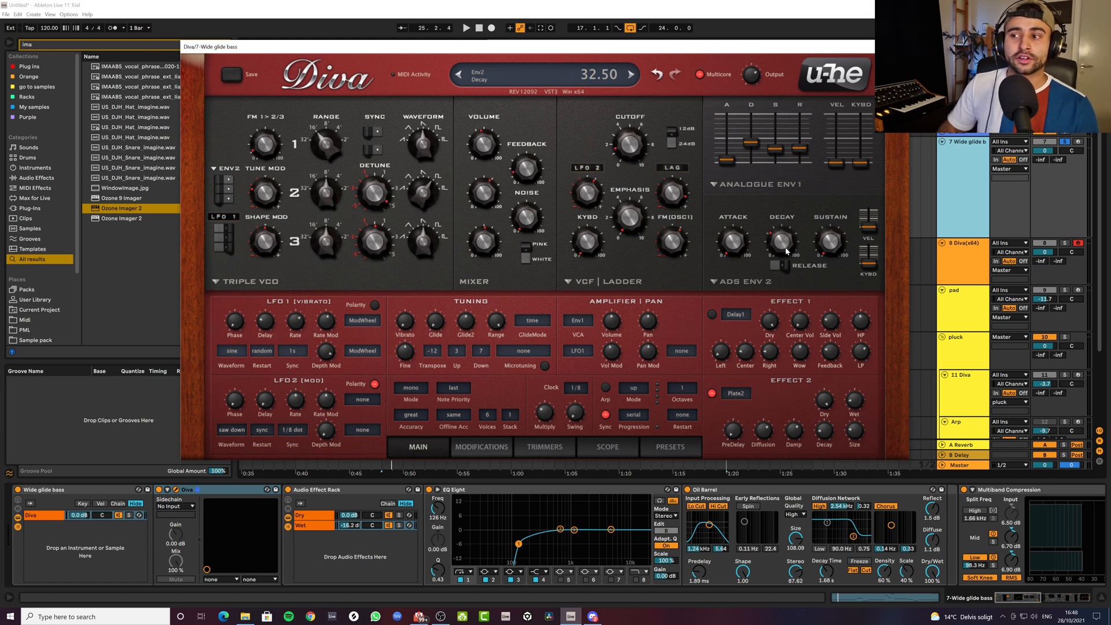
{"action": "mouse_move", "coordinate": [787, 252]}
{"action": "left_mouse_down"}
{"action": "mouse_move", "coordinate": [794, 218]}
{"action": "mouse_move", "coordinate": [791, 234]}
{"action": "left_mouse_up"}
{"action": "key", "text": "space"}
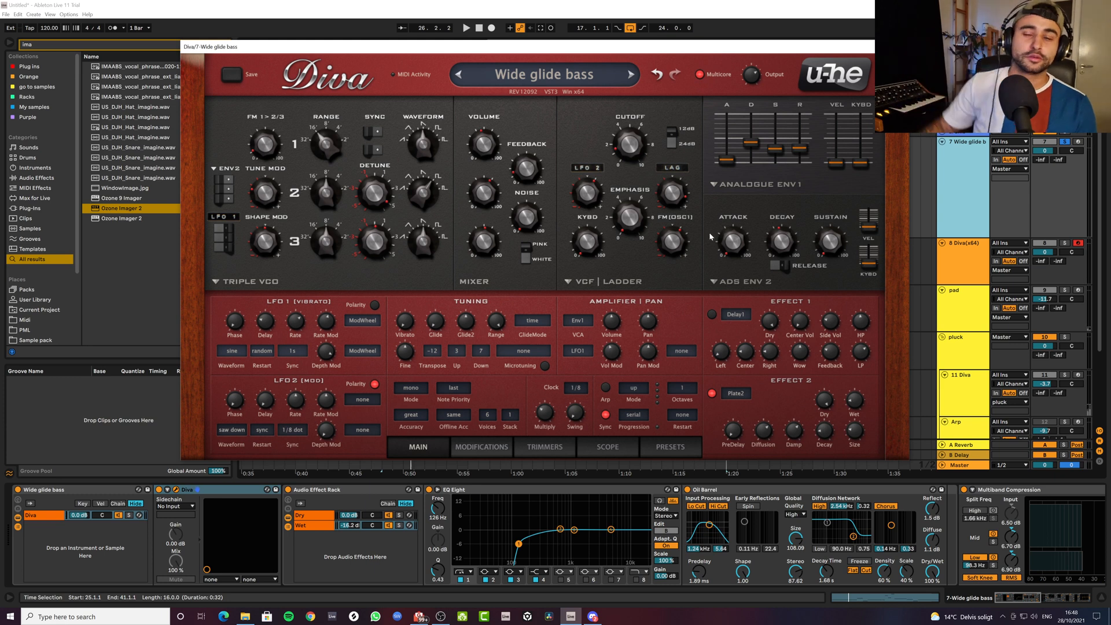
{"action": "mouse_move", "coordinate": [263, 196]}
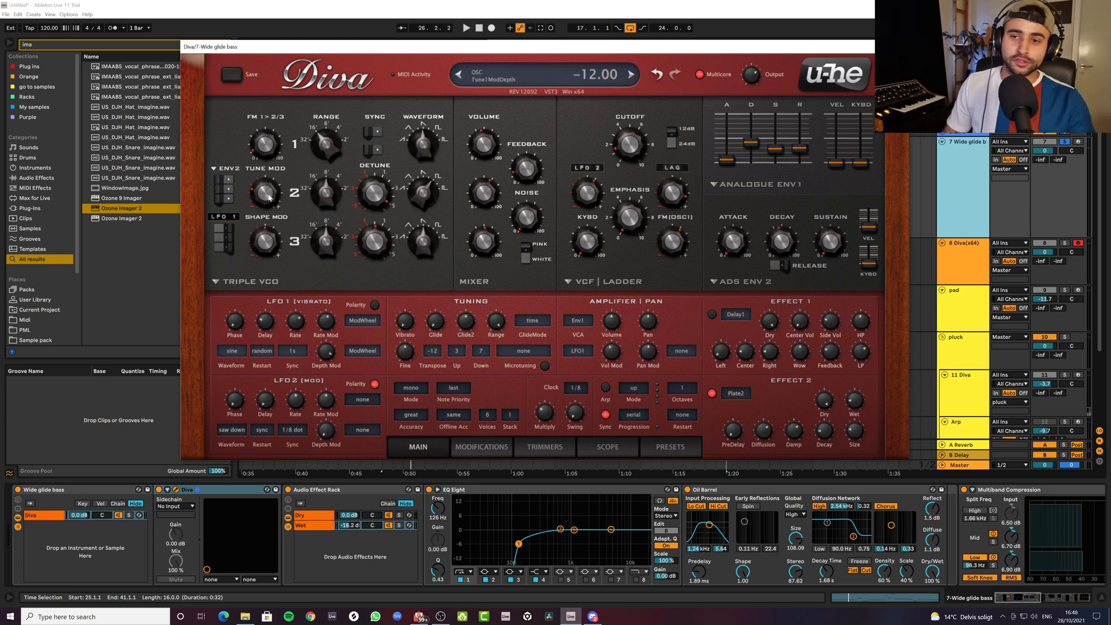
{"action": "mouse_move", "coordinate": [775, 243]}
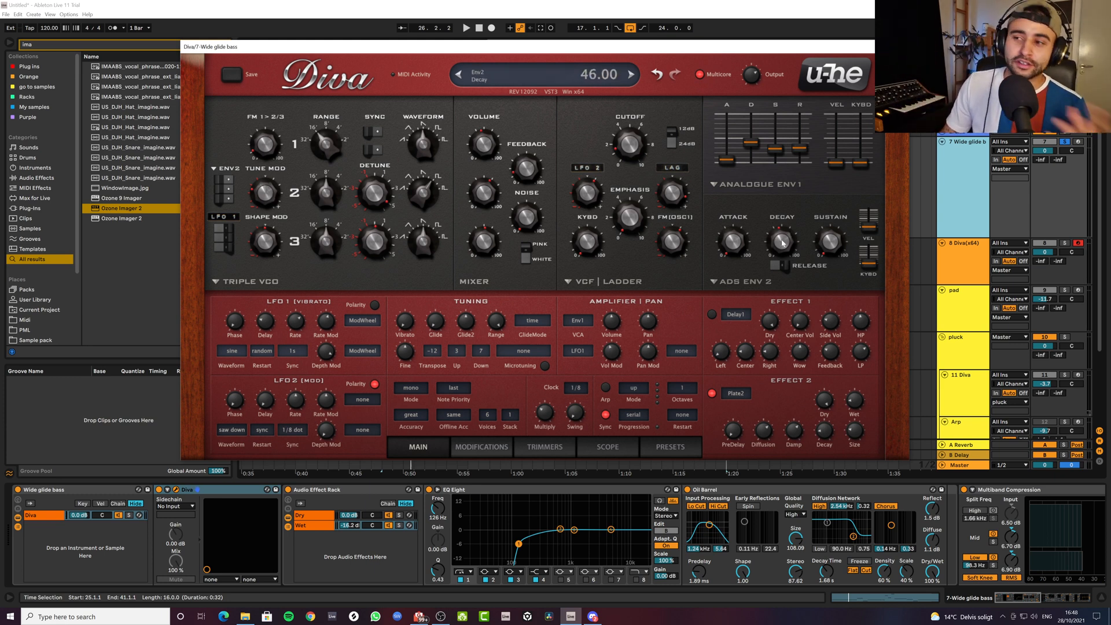
Lower the envelope 2 decay to 37.50 while the bass plays, and undo the decay changes
{"action": "key", "text": "space"}
{"action": "mouse_move", "coordinate": [783, 245]}
{"action": "left_mouse_down"}
{"action": "mouse_move", "coordinate": [789, 279]}
{"action": "mouse_move", "coordinate": [784, 256]}
{"action": "left_mouse_up"}
{"action": "left_click", "coordinate": [658, 81]}
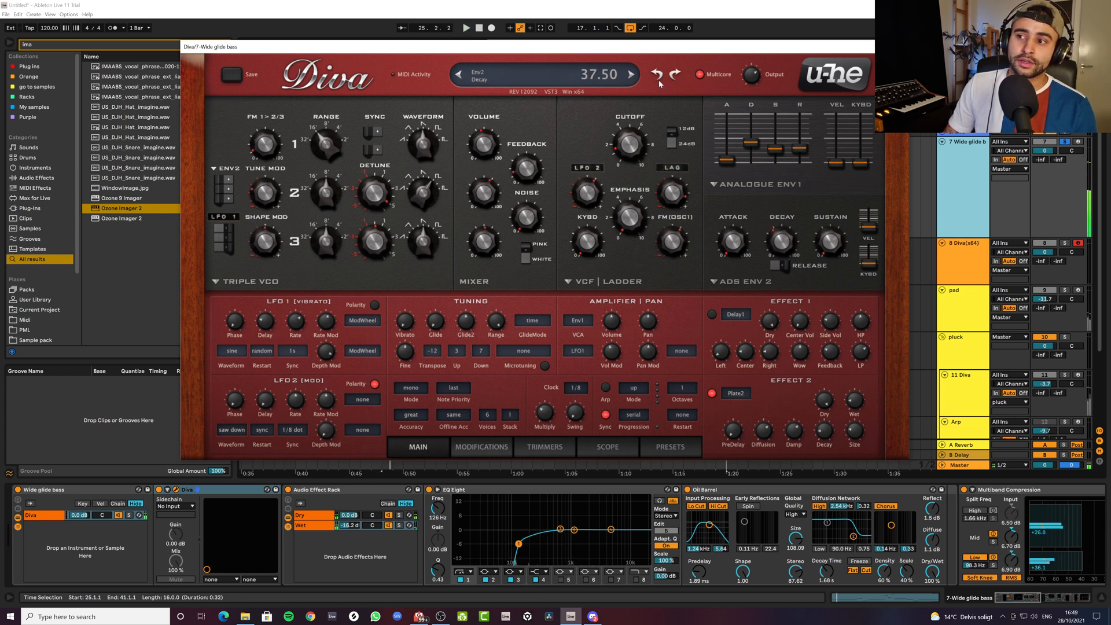
{"action": "left_click", "coordinate": [658, 82]}
{"action": "left_click", "coordinate": [658, 82]}
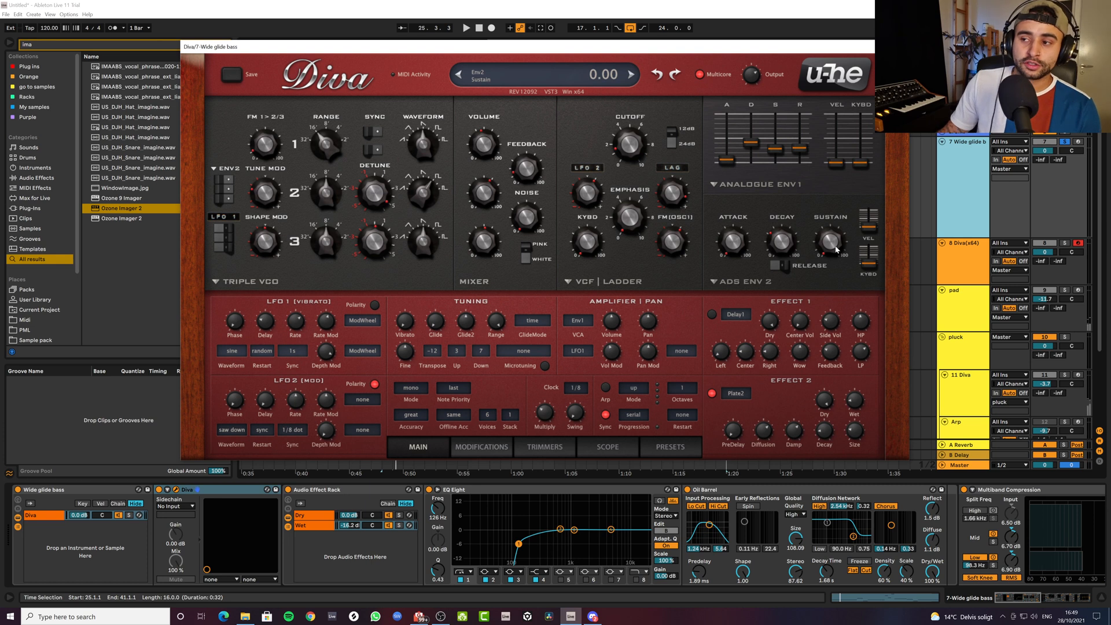
Play the bass while raising the envelope 2 sustain to 72.50
{"action": "key", "text": "space"}
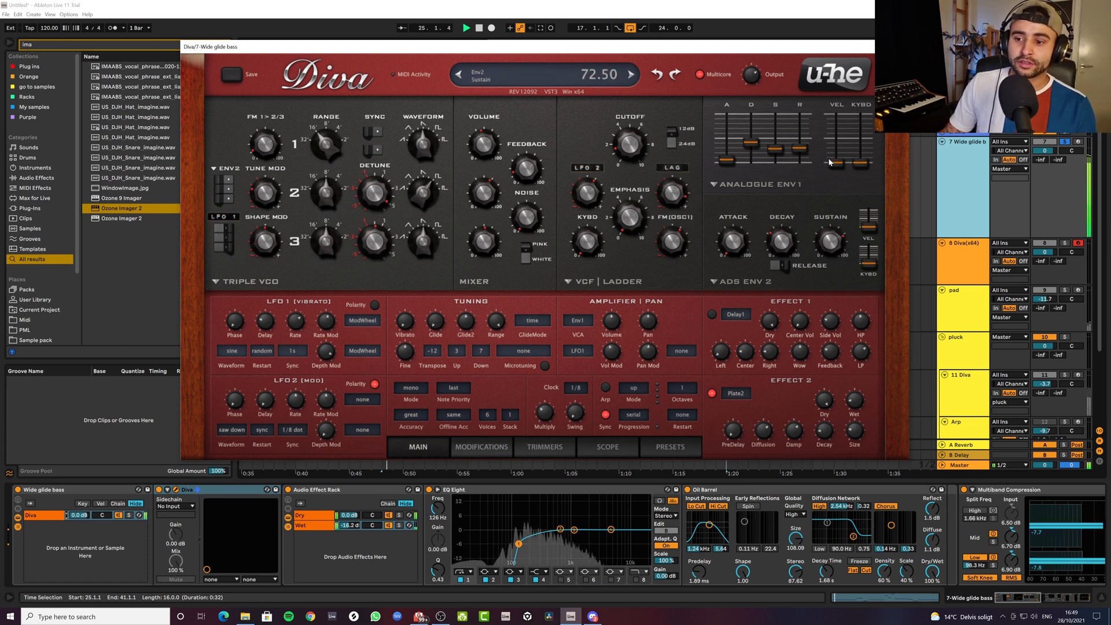
{"action": "key", "text": "space"}
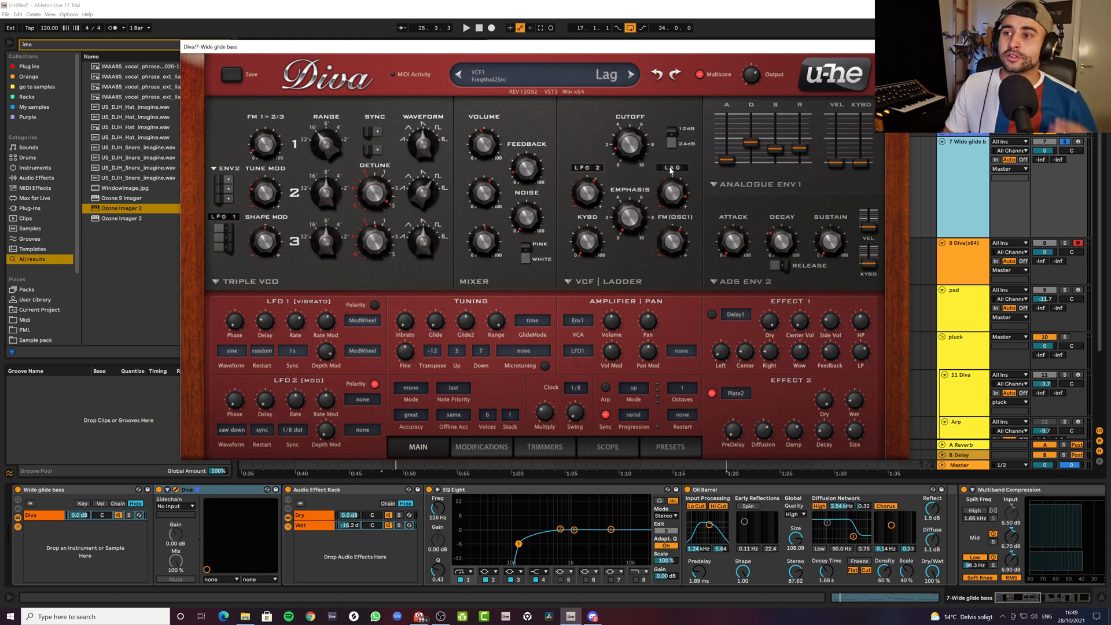
Show the modifications page of the initialized Diva on track 8 and examine its Lag source and envelope 2 attack
{"action": "left_click", "coordinate": [974, 272]}
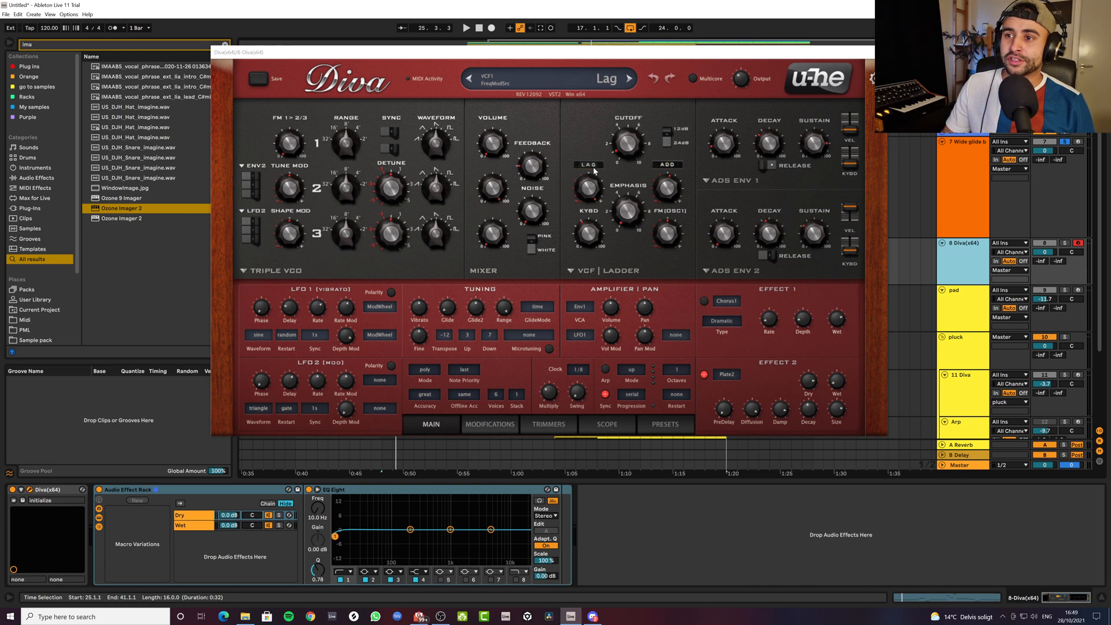
{"action": "left_click", "coordinate": [479, 426]}
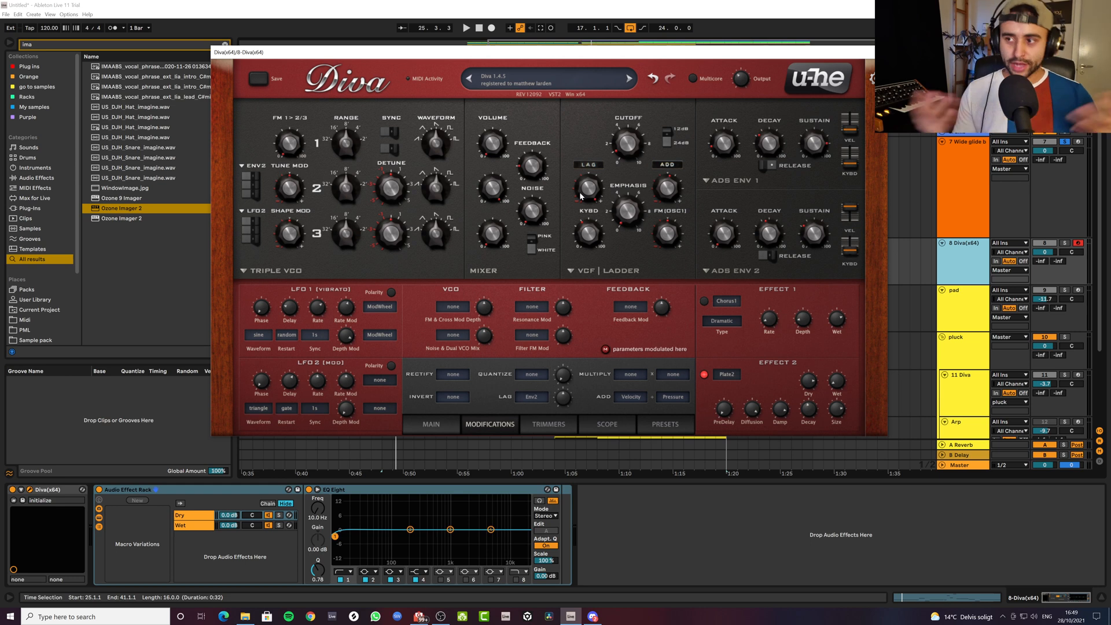
{"action": "mouse_move", "coordinate": [720, 241]}
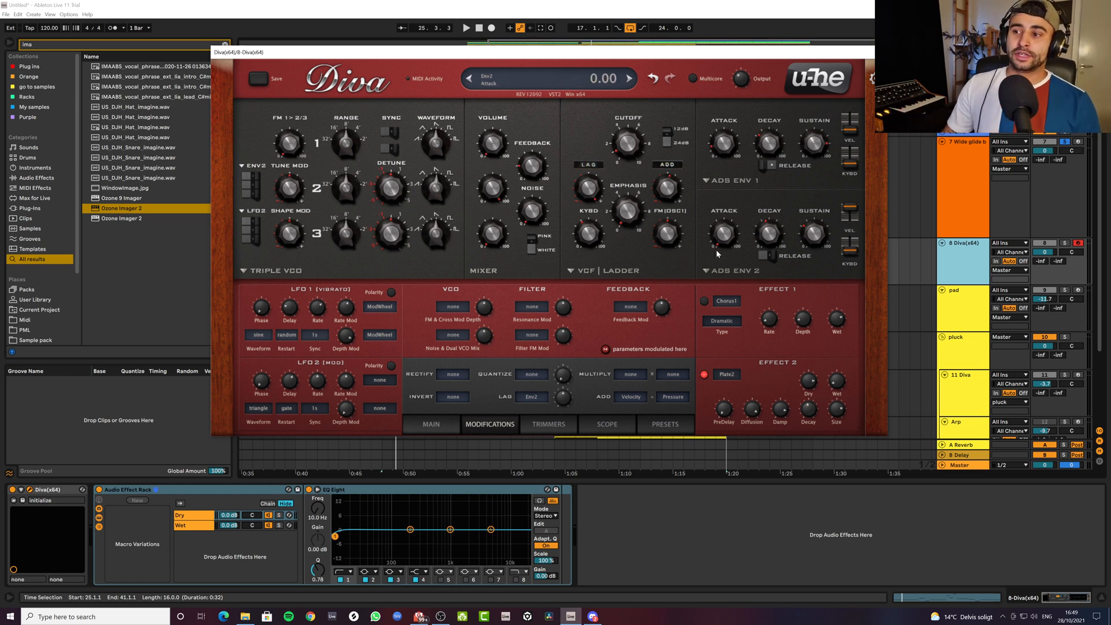
{"action": "left_click_drag", "start_coordinate": [720, 242], "coordinate": [730, 303]}
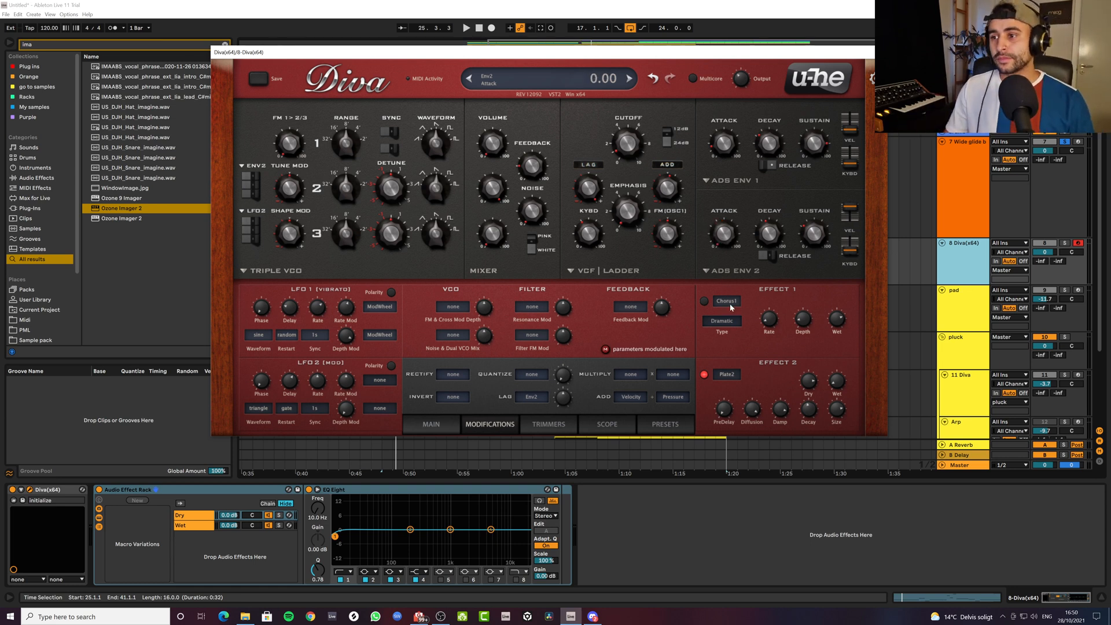
Return to the Wide glide bass patch and show its modifications page to examine the Lag source
{"action": "left_click", "coordinate": [957, 179]}
{"action": "mouse_move", "coordinate": [673, 192]}
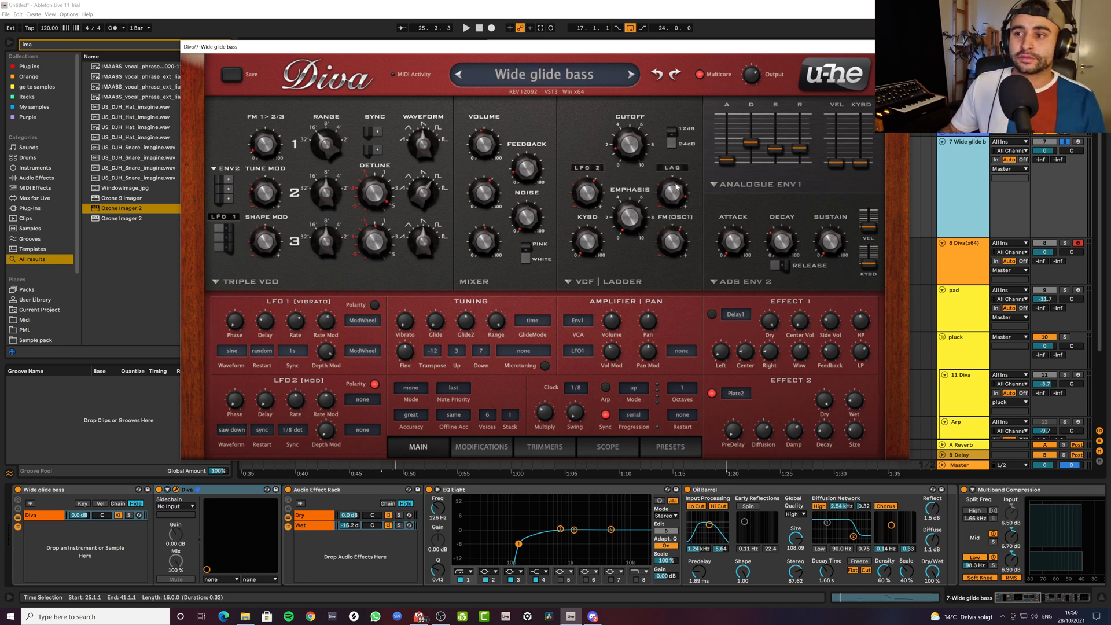
{"action": "mouse_move", "coordinate": [699, 179]}
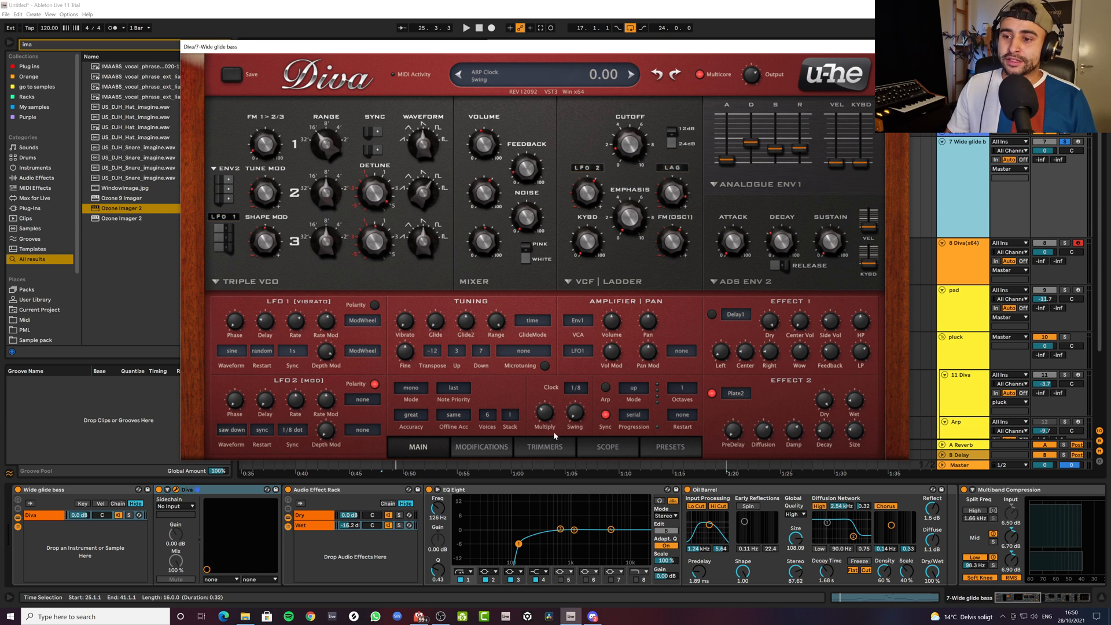
{"action": "left_click", "coordinate": [503, 452]}
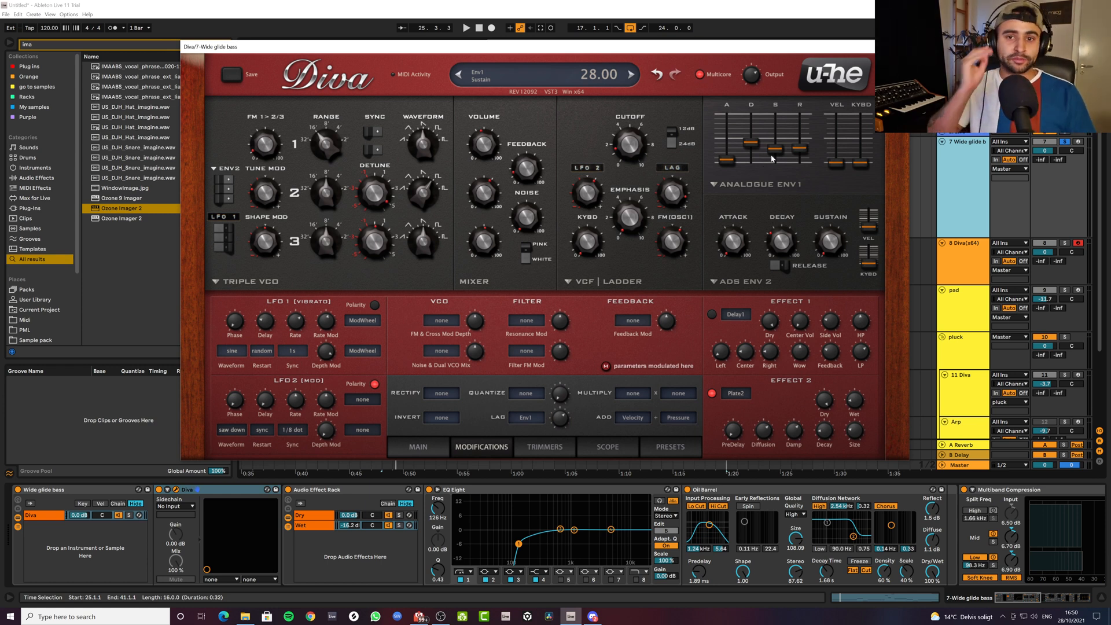
Audition the bass with the filter's Lag modulation depth at 0.00, and raise the depth again
{"action": "double_click", "coordinate": [673, 231]}
{"action": "key", "text": "space"}
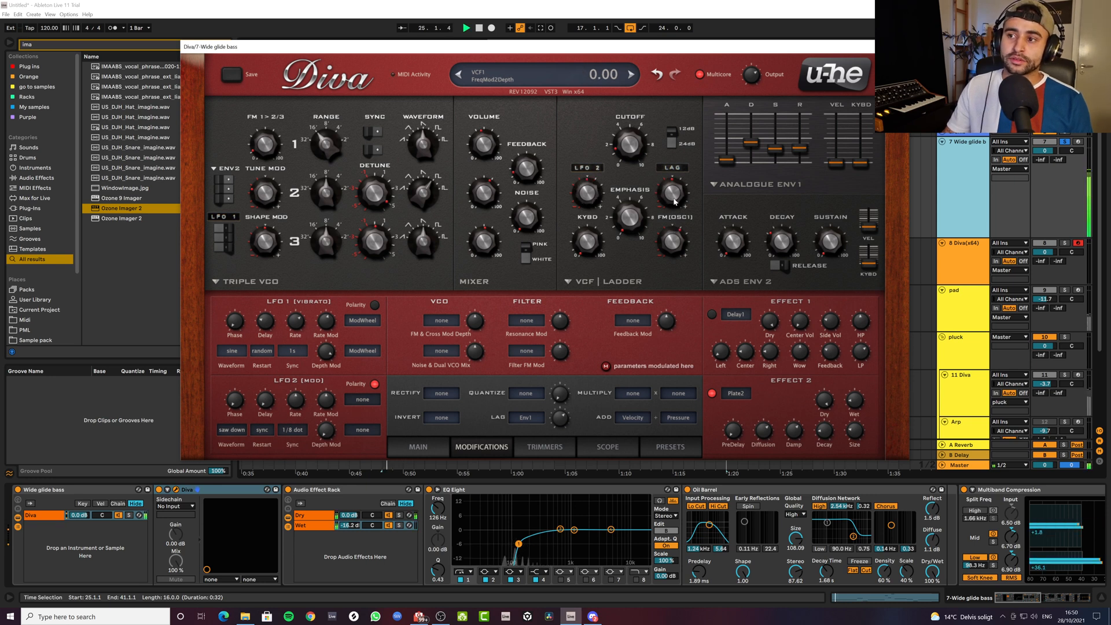
{"action": "key", "text": "space"}
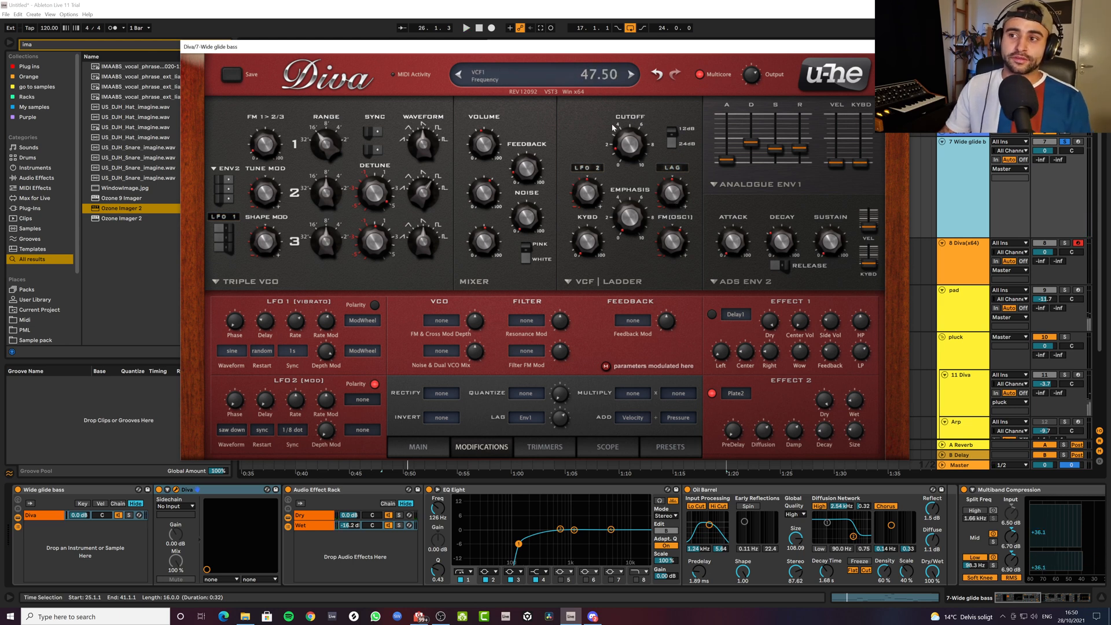
{"action": "left_click_drag", "start_coordinate": [679, 196], "coordinate": [684, 168]}
{"action": "key", "text": "space"}
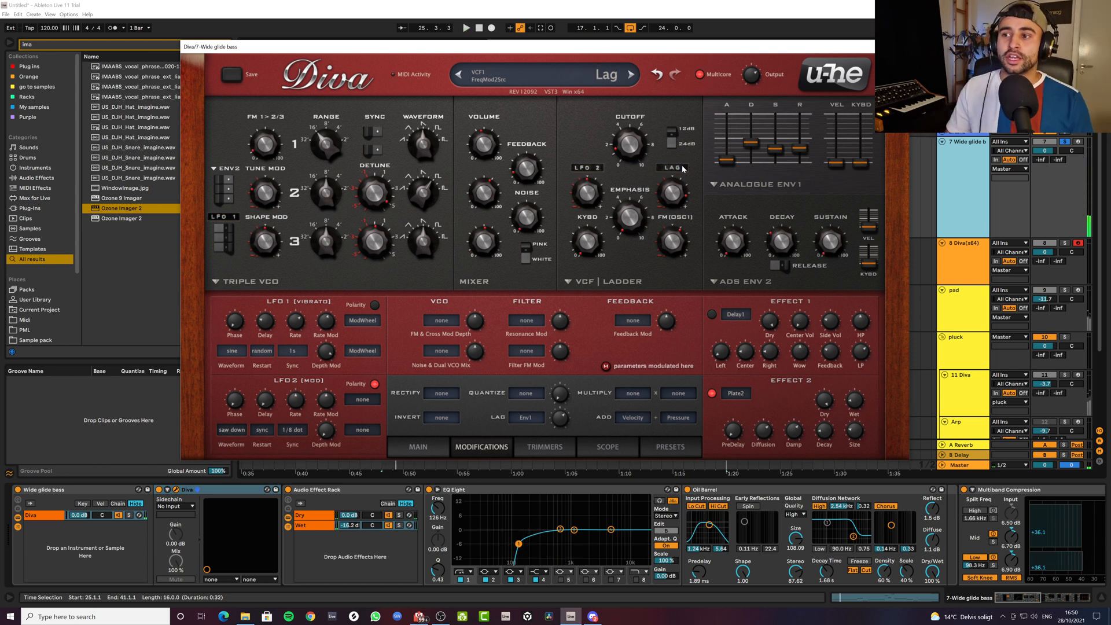
Set the filter cutoff's second modulation source to Env1
{"action": "left_click", "coordinate": [683, 167]}
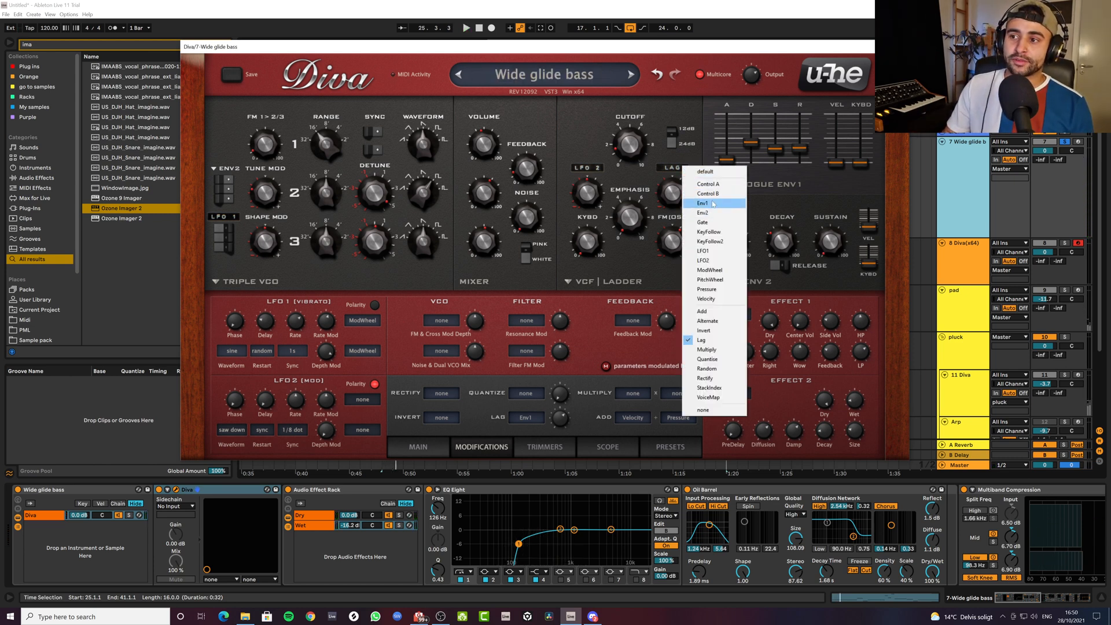
{"action": "left_click", "coordinate": [713, 204]}
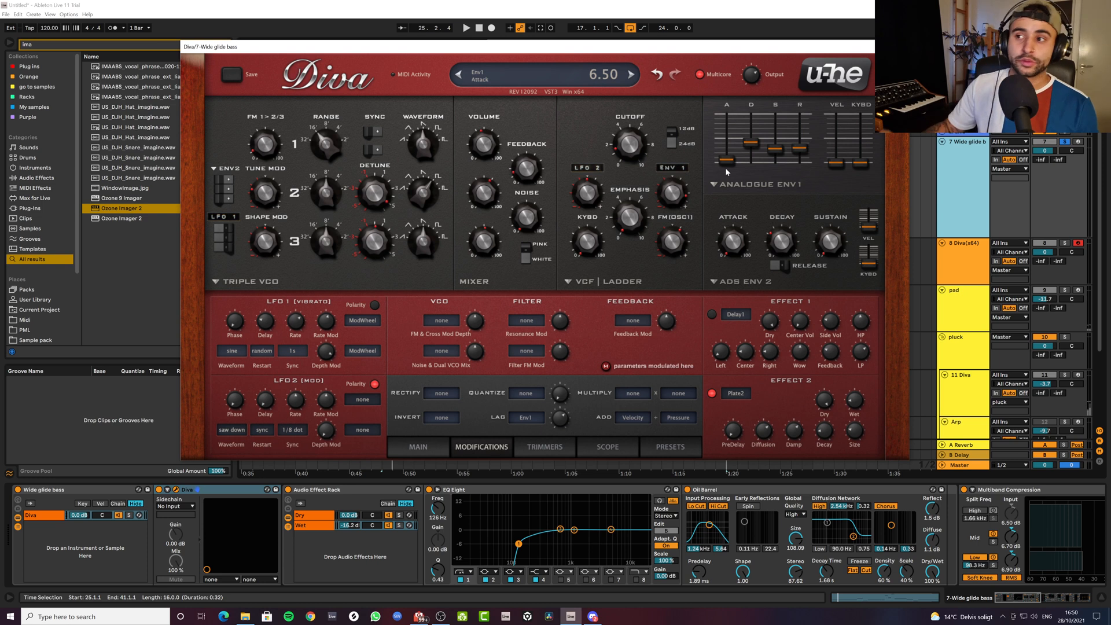
{"action": "left_click", "coordinate": [681, 171]}
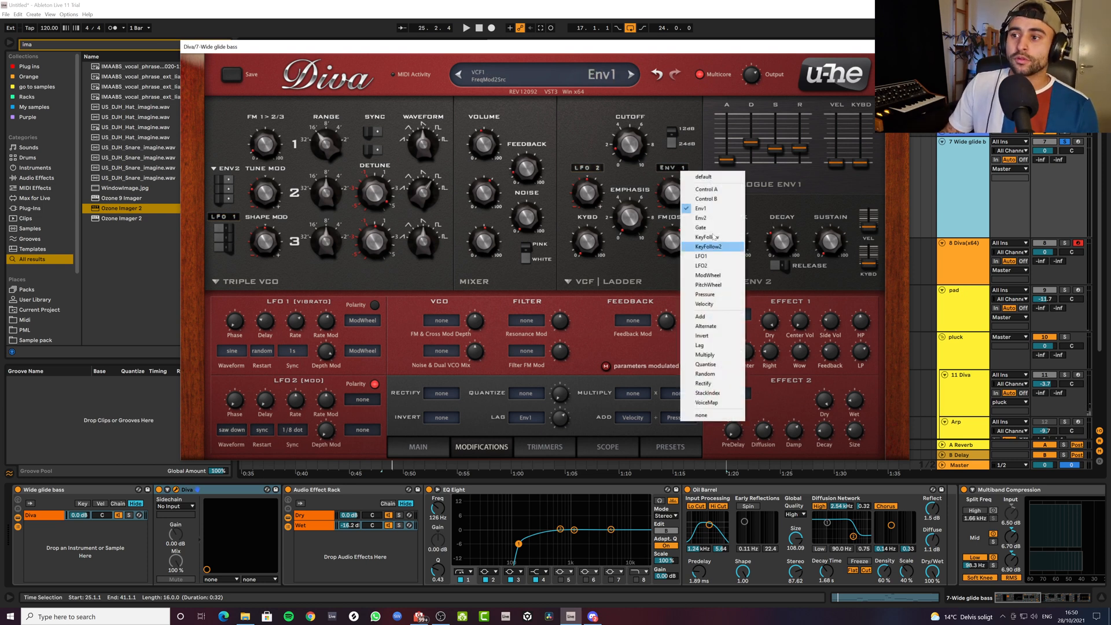
{"action": "left_click", "coordinate": [724, 153]}
Play the bass while lowering the envelope 1 attack, and set the filter's second modulation source back to Lag
{"action": "key", "text": "space"}
{"action": "left_click_drag", "start_coordinate": [726, 160], "coordinate": [727, 155]}
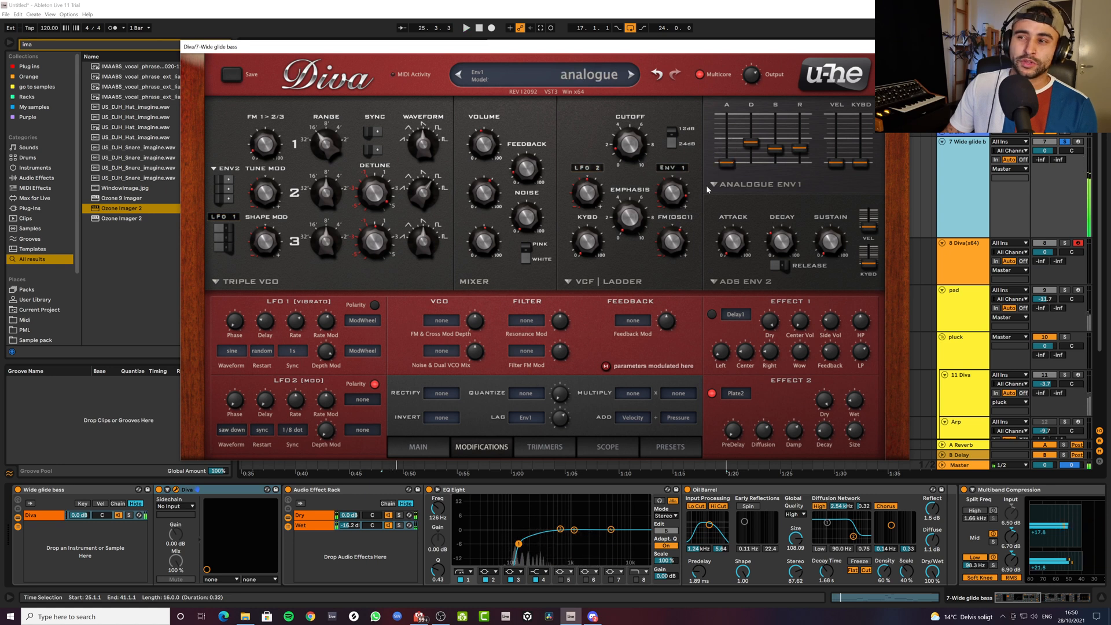
{"action": "left_click", "coordinate": [675, 168]}
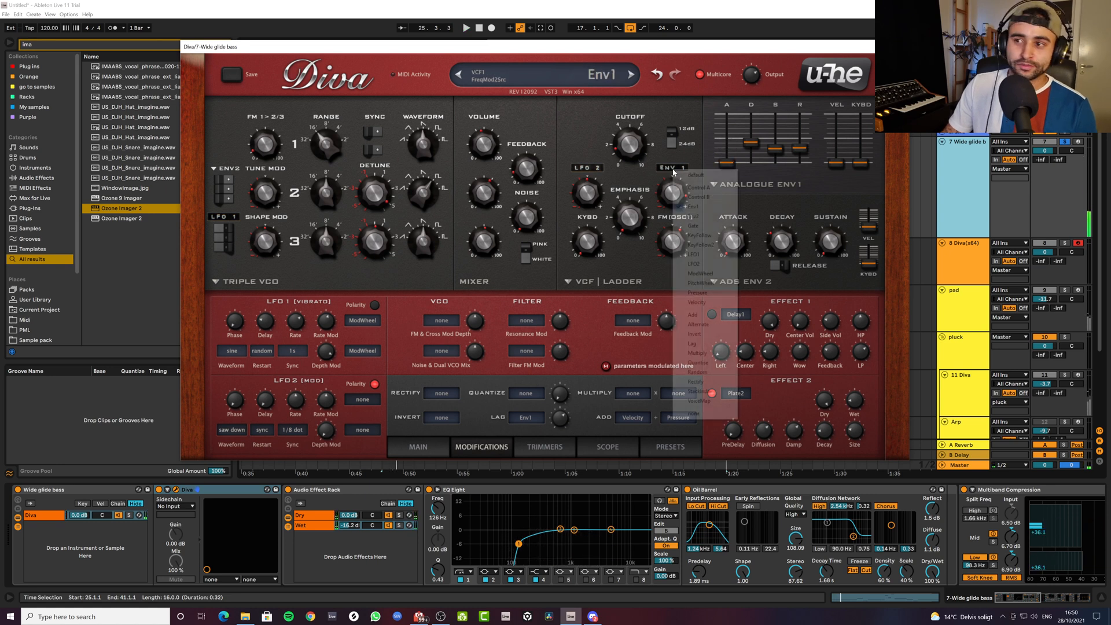
{"action": "left_click", "coordinate": [700, 344]}
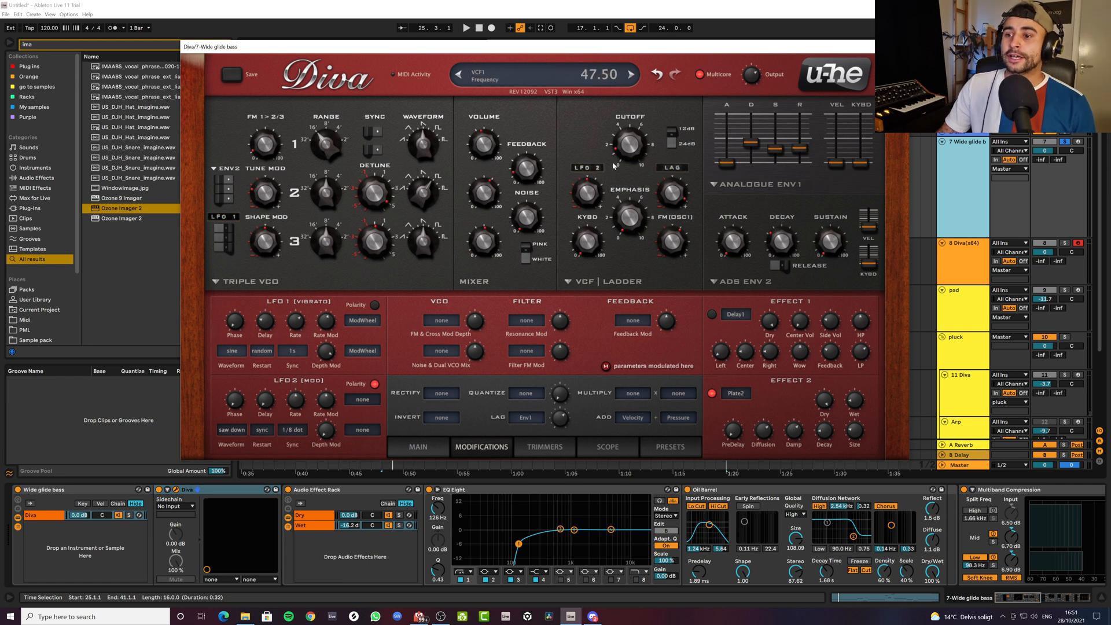
Compare the Plate2 reverb settings of the Wide glide bass with those of the initialized Diva on track 8
{"action": "left_click", "coordinate": [403, 449]}
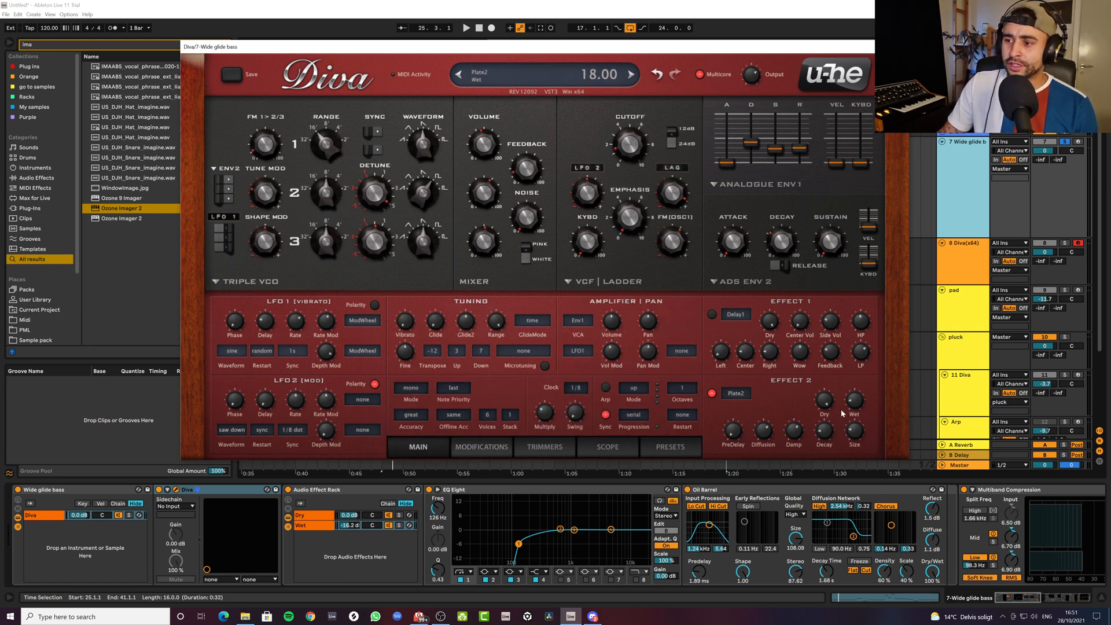
{"action": "left_click", "coordinate": [964, 276]}
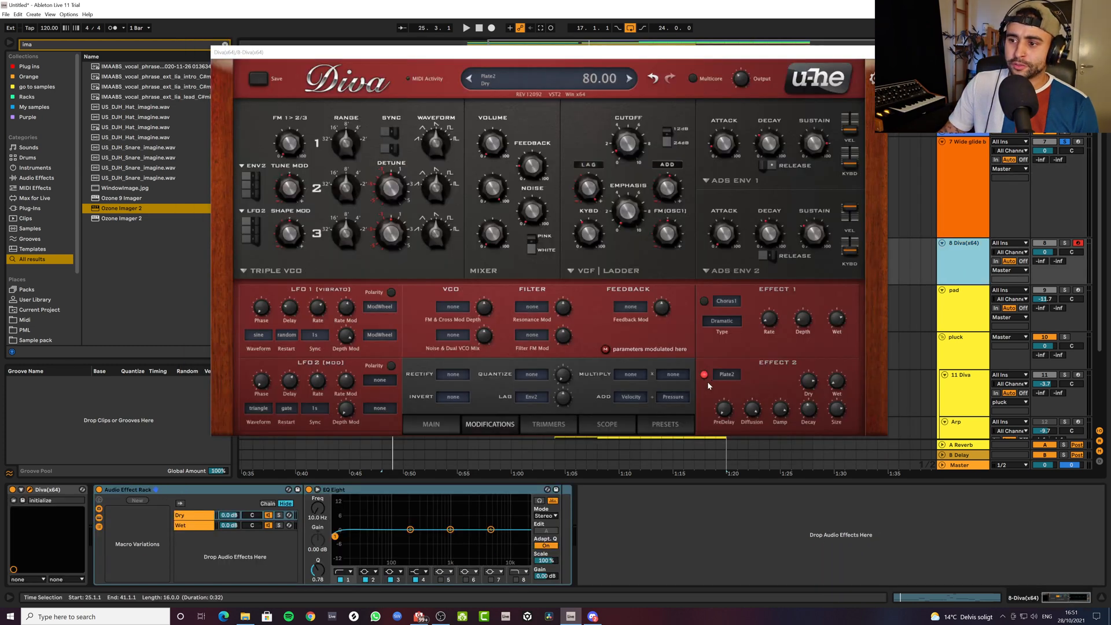
{"action": "left_click", "coordinate": [963, 208]}
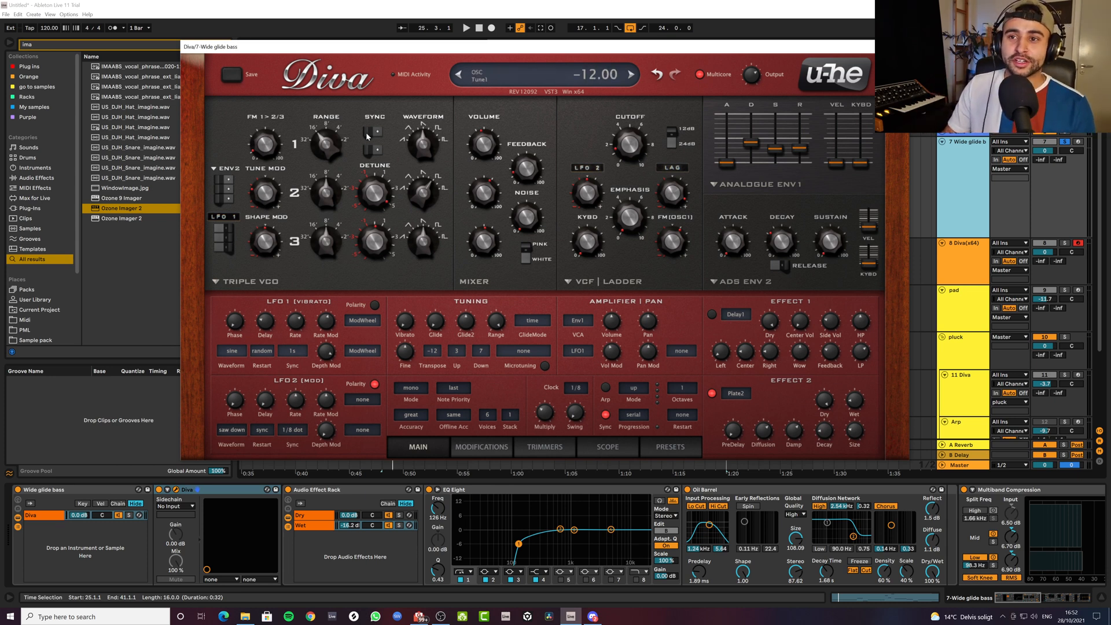
Play the bass while adjusting the FM amount from oscillator 1 to oscillators 2 and 3
{"action": "key", "text": "space"}
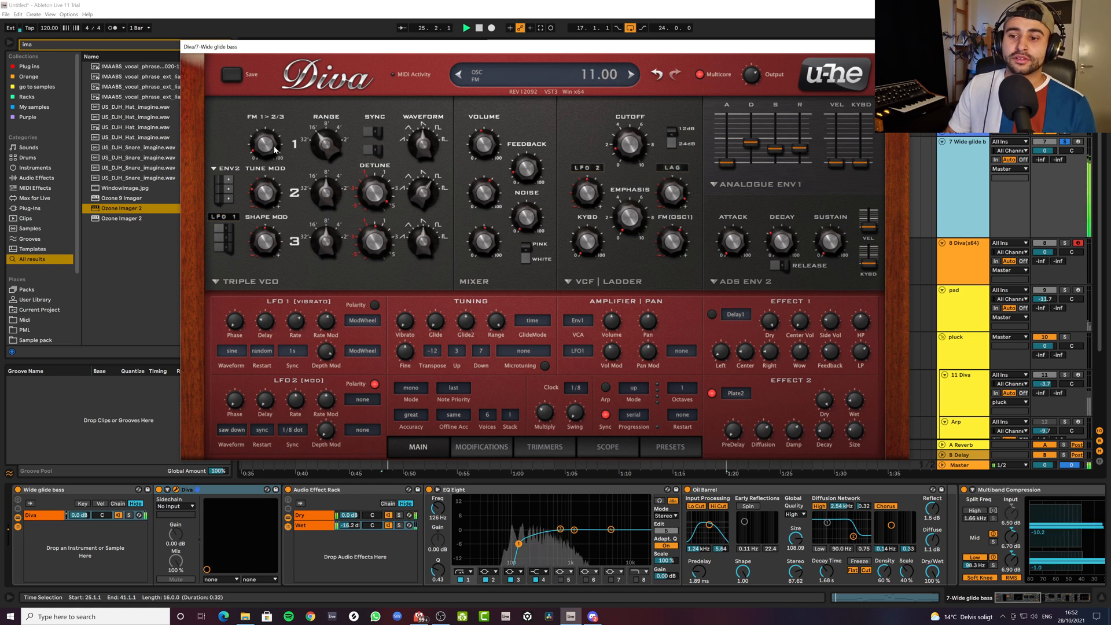
{"action": "key", "text": "space"}
{"action": "left_click_drag", "start_coordinate": [274, 150], "coordinate": [276, 121]}
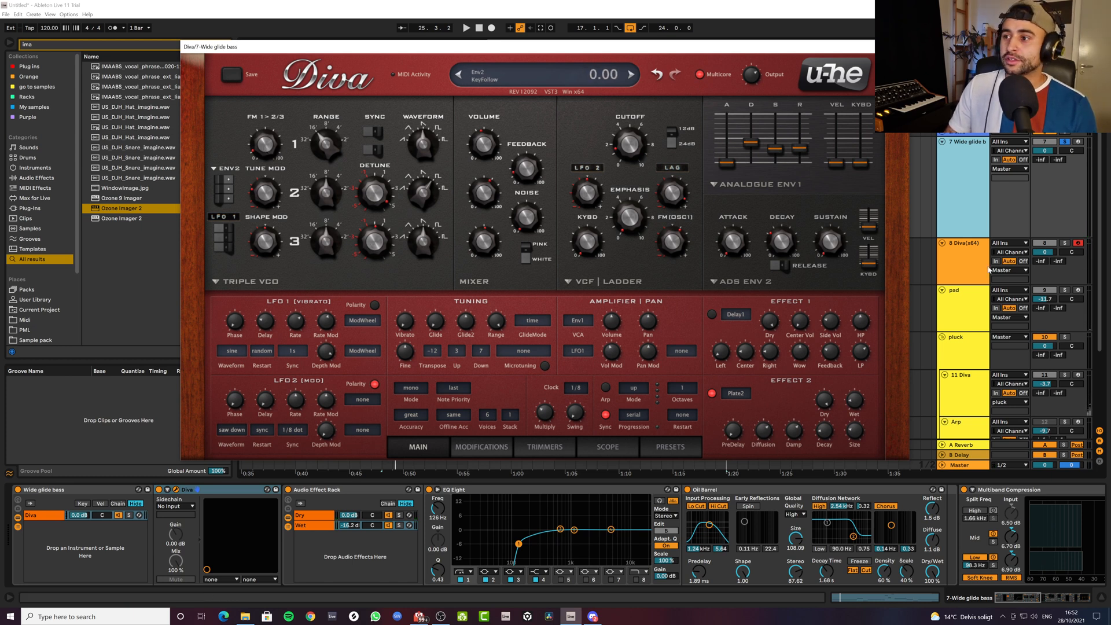
Open the initialized Diva on track 8, try its FM amount and solo the track
{"action": "left_click", "coordinate": [963, 249]}
{"action": "left_click_drag", "start_coordinate": [286, 142], "coordinate": [284, 125]}
{"action": "key", "text": "space"}
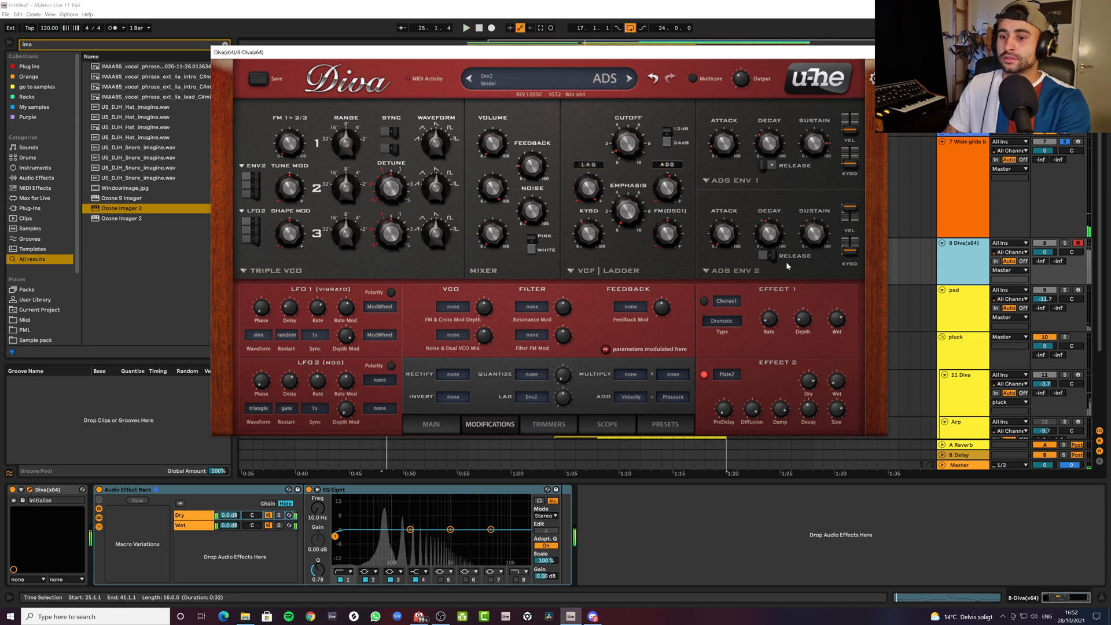
{"action": "left_click", "coordinate": [1061, 243]}
{"action": "left_click", "coordinate": [1063, 243]}
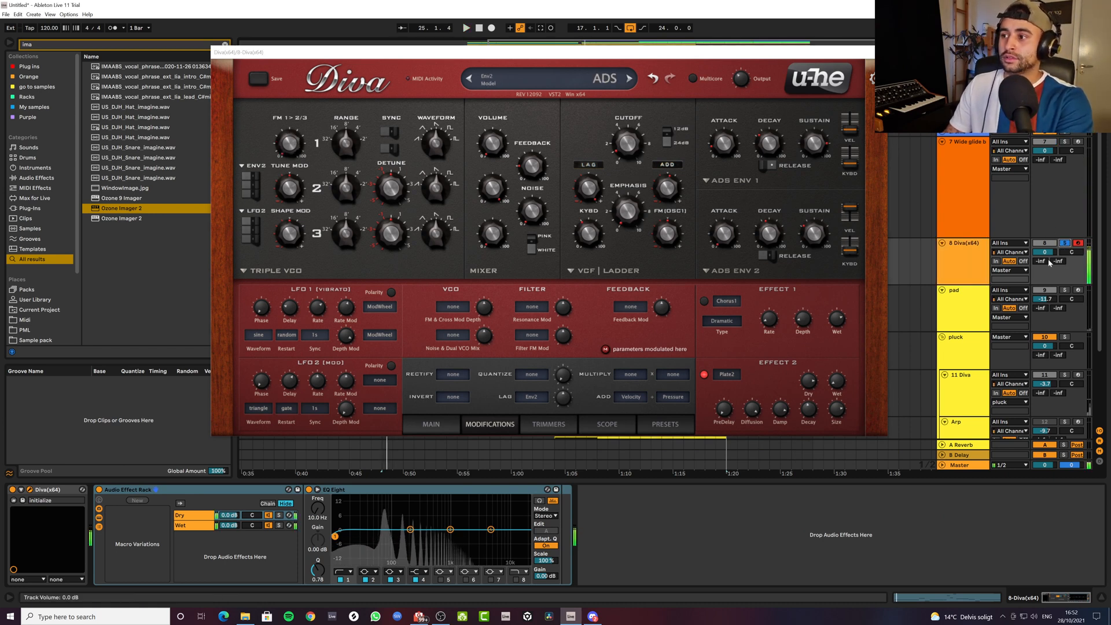
Raise the FM amount of the soloed Diva to 58.00 and adjust the range of oscillator 1
{"action": "left_click_drag", "start_coordinate": [301, 151], "coordinate": [290, 82]}
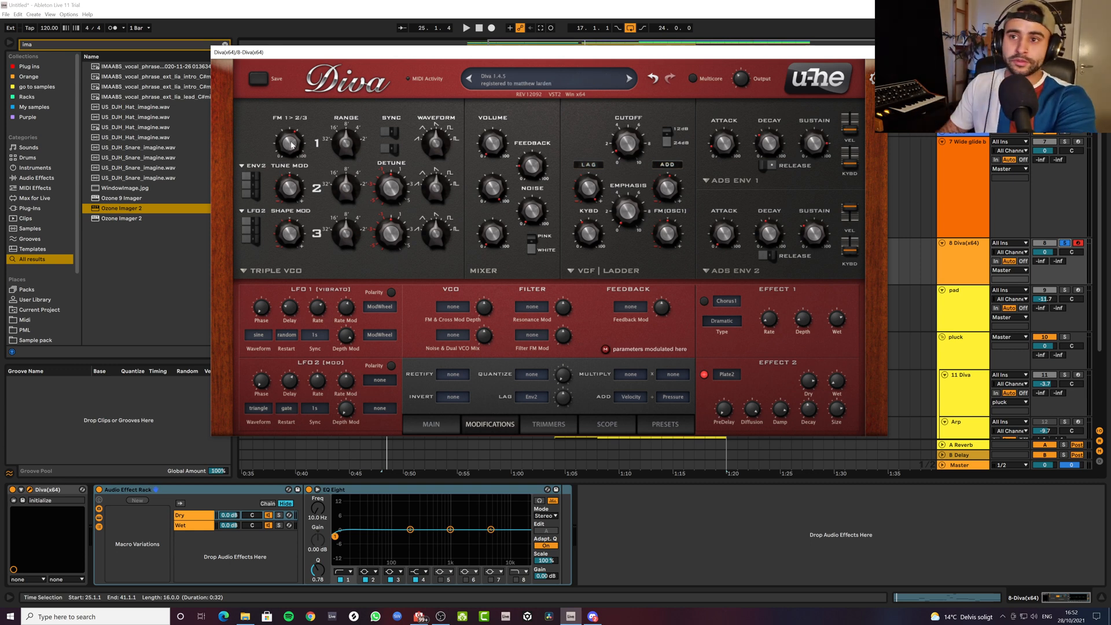
{"action": "left_click_drag", "start_coordinate": [341, 149], "coordinate": [335, 143]}
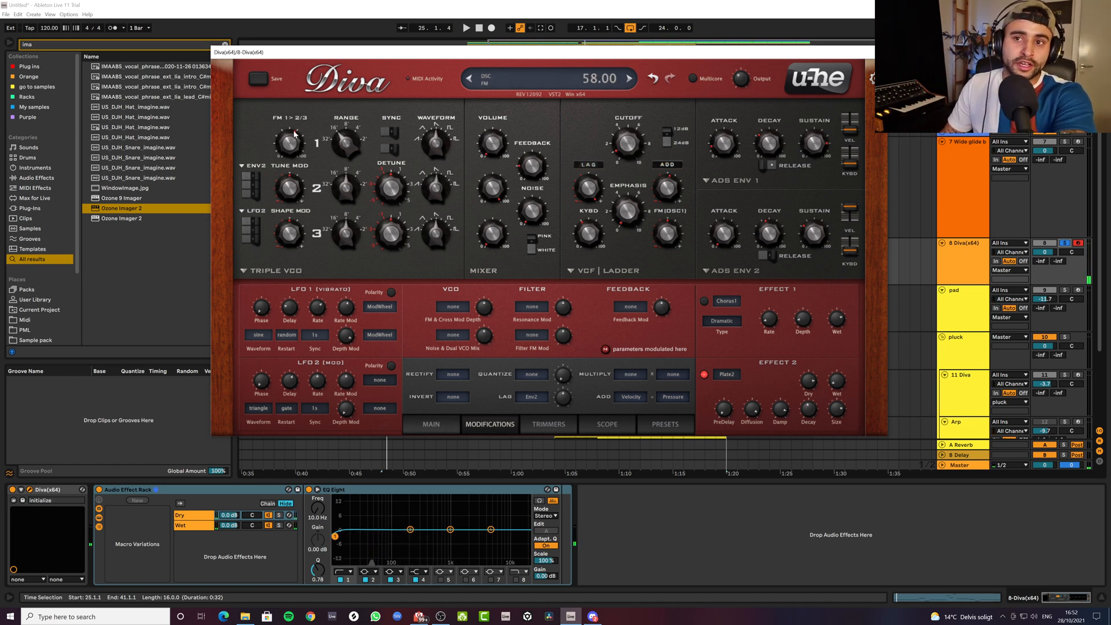
Switch the solo to the Wide glide bass track and toggle the oscillator sync in its Diva
{"action": "left_click", "coordinate": [955, 200]}
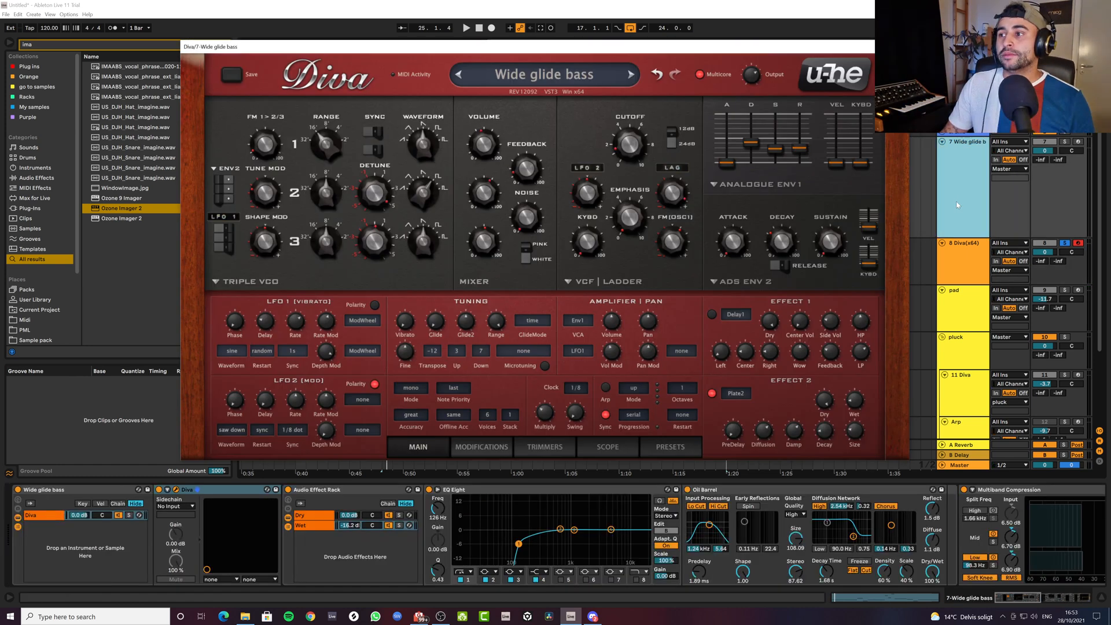
{"action": "left_click", "coordinate": [1065, 142]}
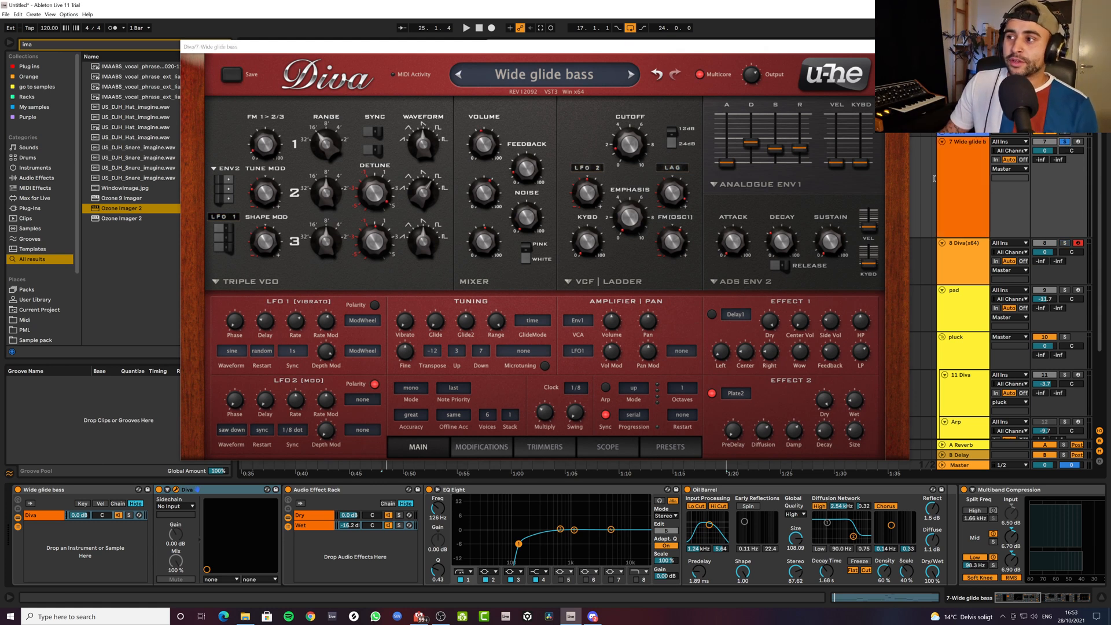
{"action": "left_click", "coordinate": [372, 150]}
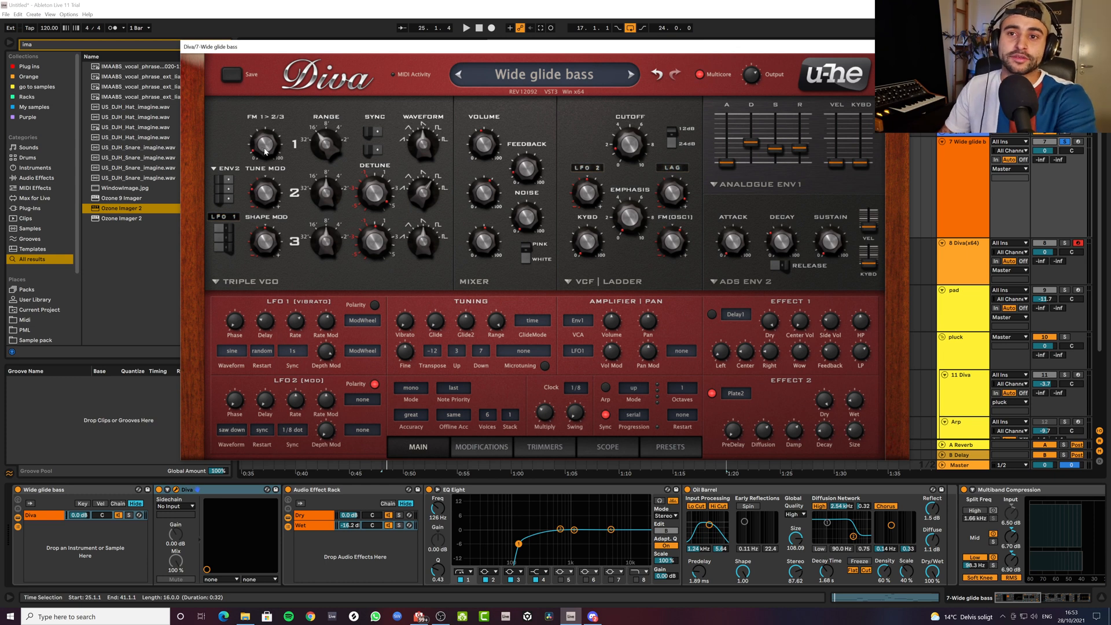
Play the soloed Wide glide bass while sweeping its oscillator FM amount up to 64.50 and back down
{"action": "mouse_move", "coordinate": [267, 152]}
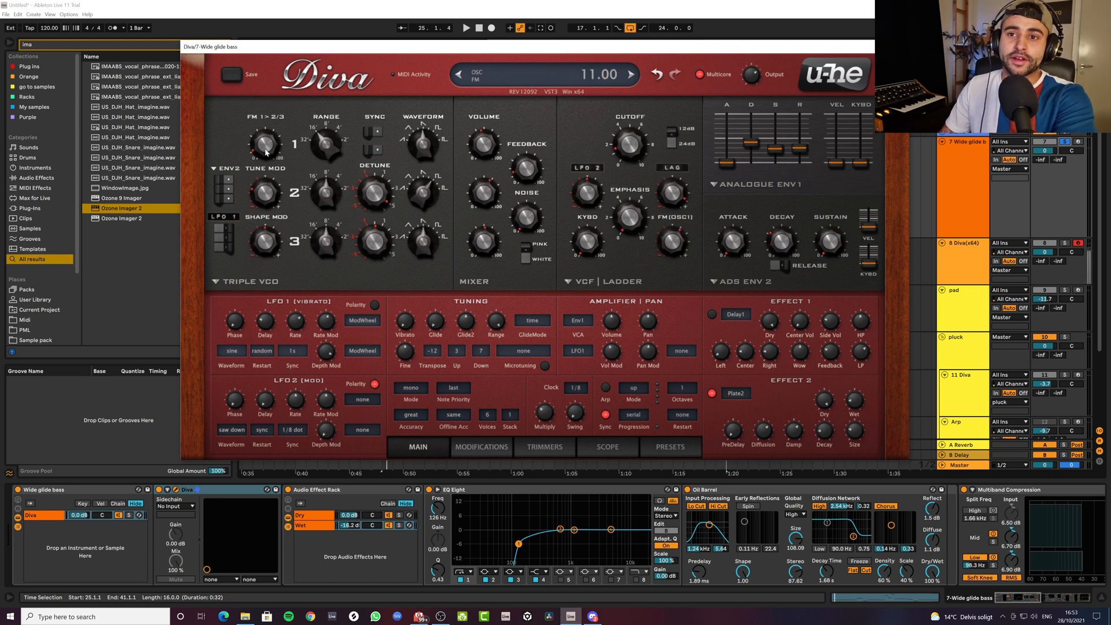
{"action": "left_click", "coordinate": [1067, 143]}
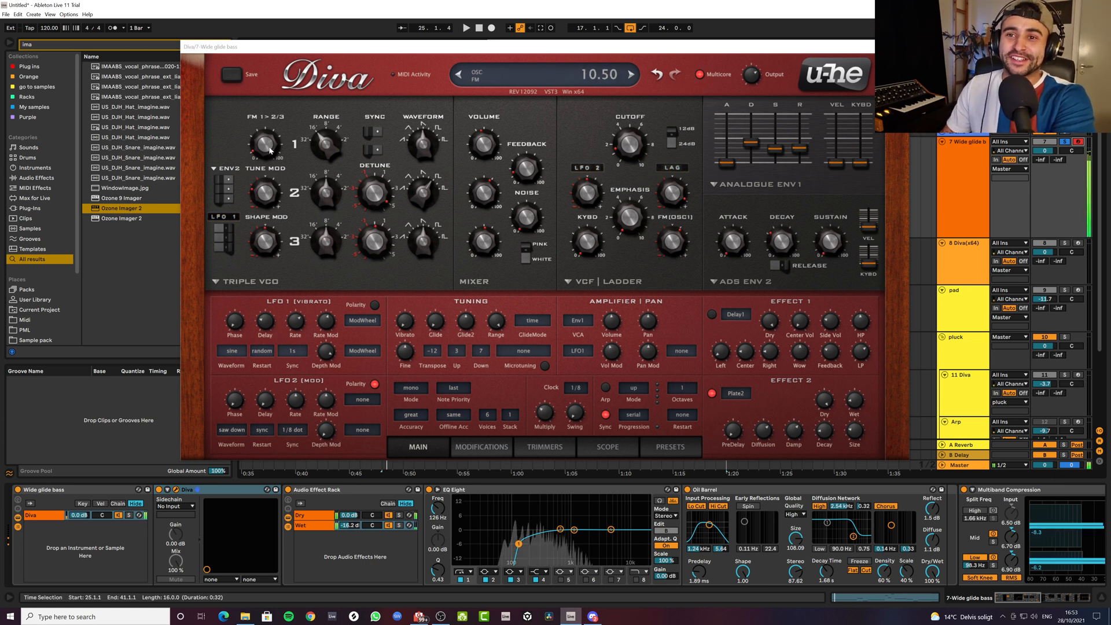
{"action": "left_click_drag", "start_coordinate": [277, 152], "coordinate": [284, 83]}
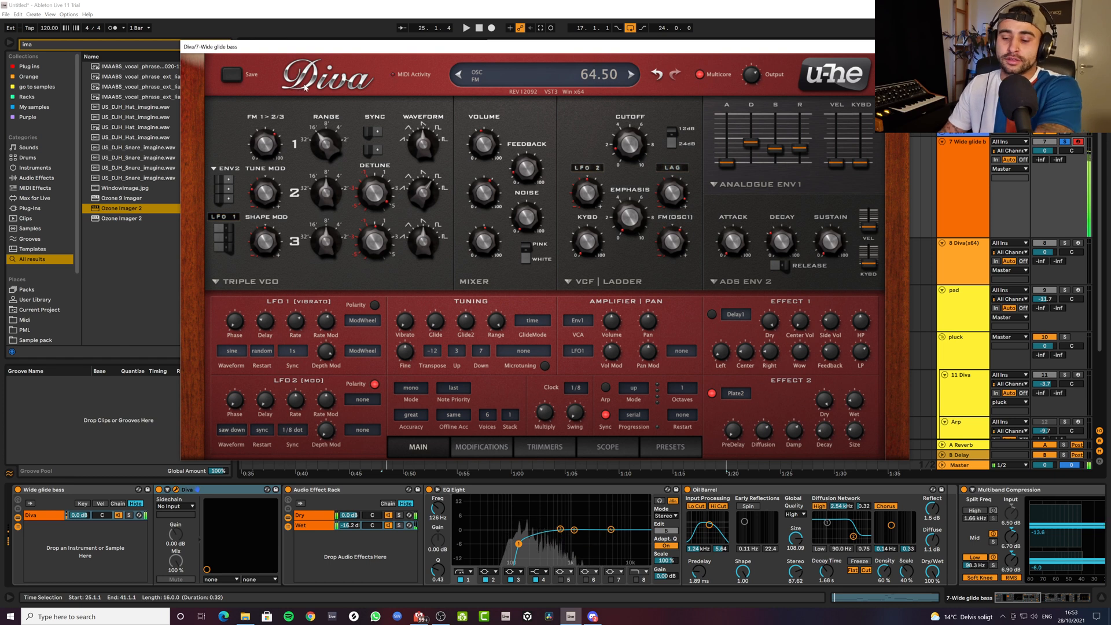
{"action": "left_click_drag", "start_coordinate": [333, 69], "coordinate": [335, 164]}
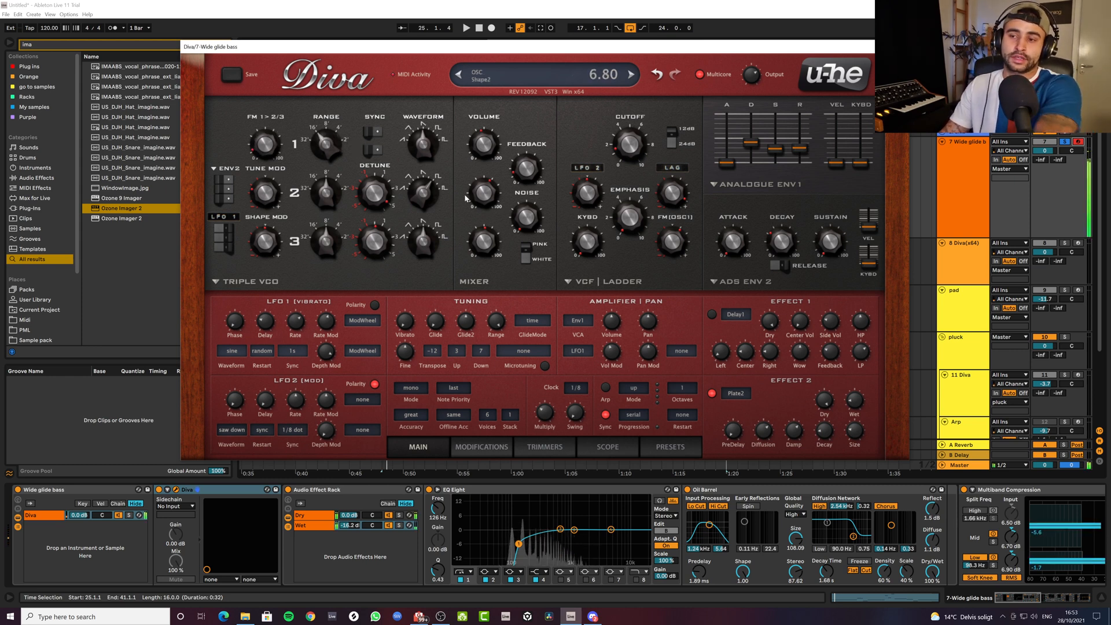
Close the Diva window and examine the bass track's effects chain from the Audio Effect Rack through to Multiband Compression
{"action": "left_click", "coordinate": [900, 47]}
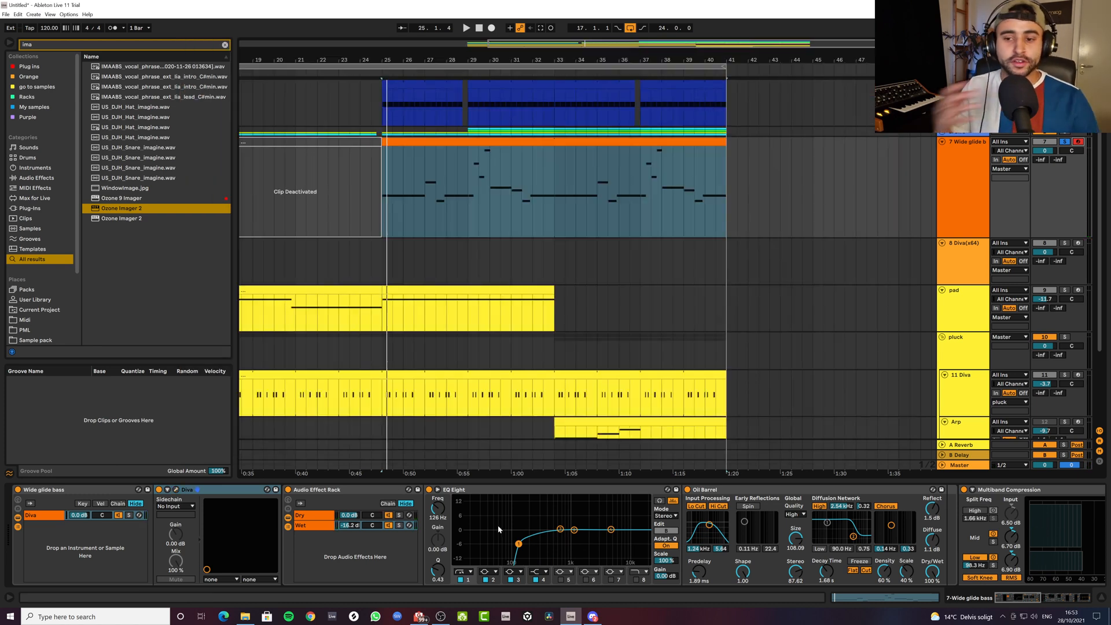
{"action": "left_click", "coordinate": [325, 490]}
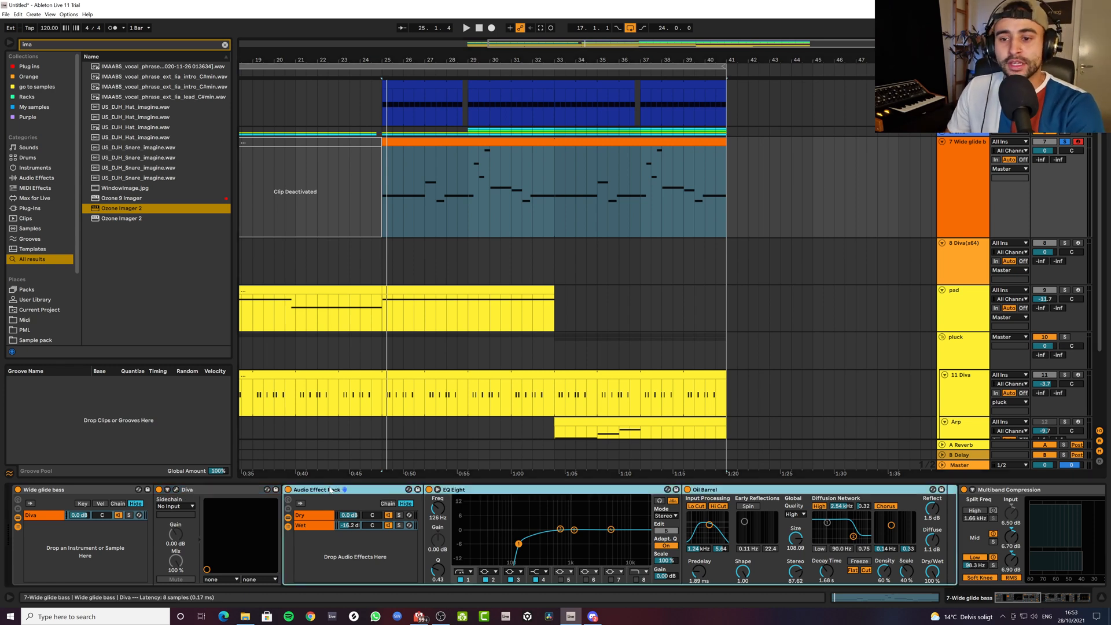
{"action": "left_click", "coordinate": [470, 490]}
{"action": "left_click", "coordinate": [709, 490]}
{"action": "key", "text": "Right"}
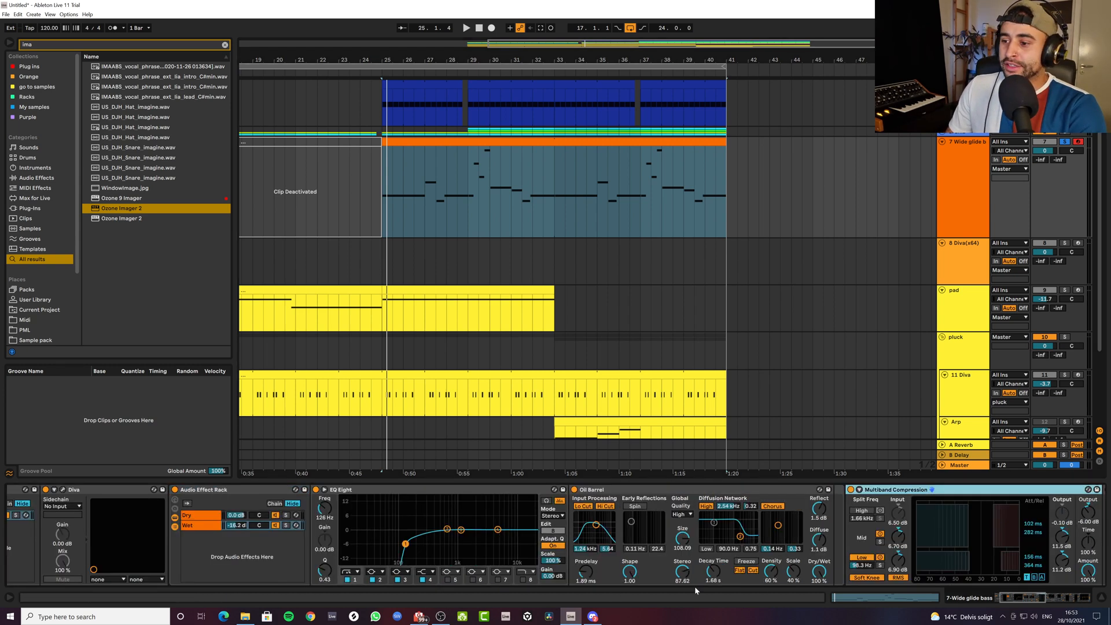
Examine the Audio Effect Rack's Dry and Wet chains, showing and hiding its macros and chain devices
{"action": "left_click", "coordinate": [204, 516]}
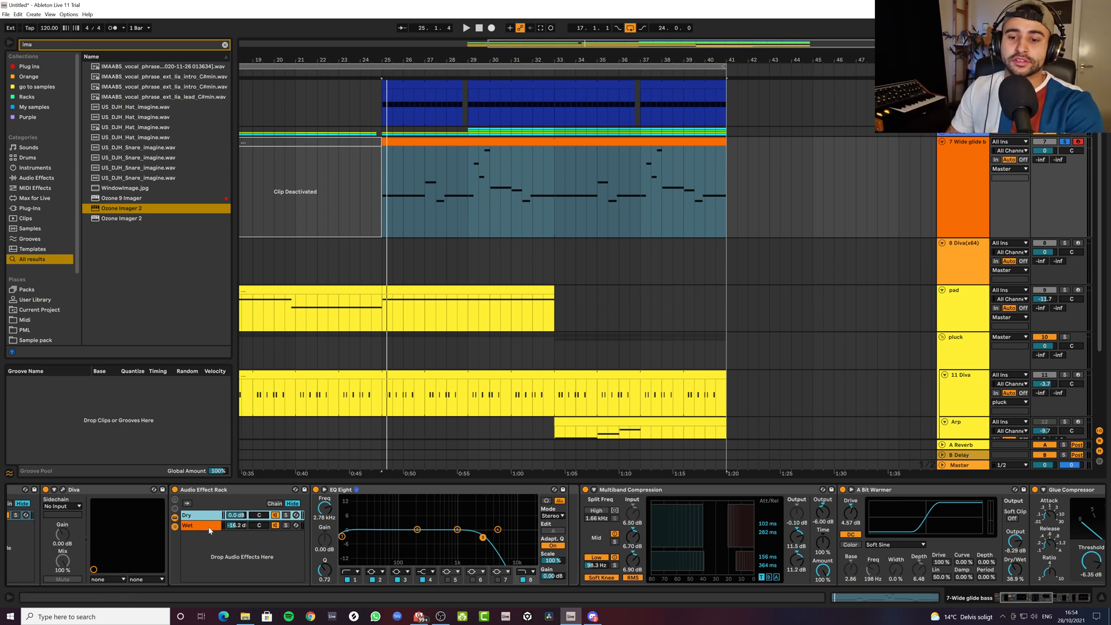
{"action": "left_click", "coordinate": [207, 498]}
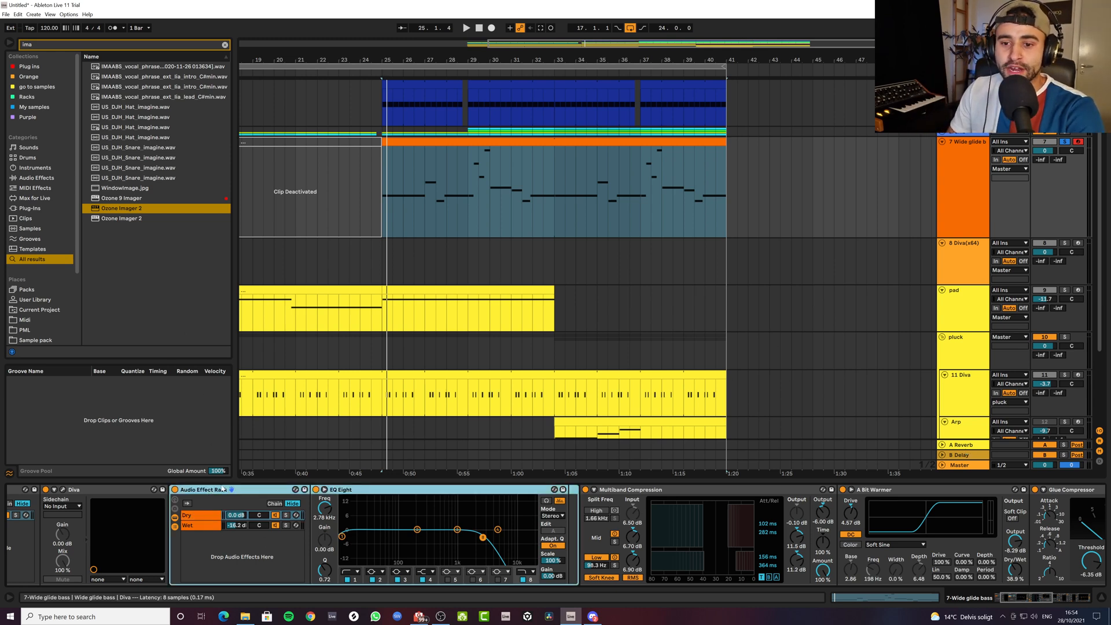
{"action": "left_click", "coordinate": [175, 508]}
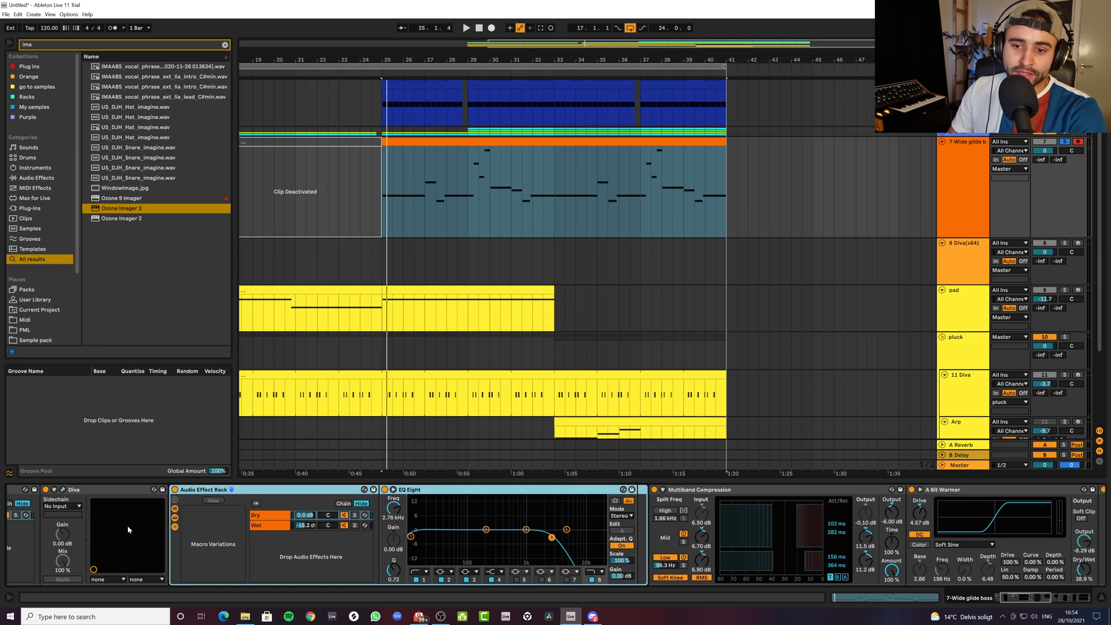
{"action": "left_click", "coordinate": [175, 509]}
{"action": "left_click", "coordinate": [176, 524]}
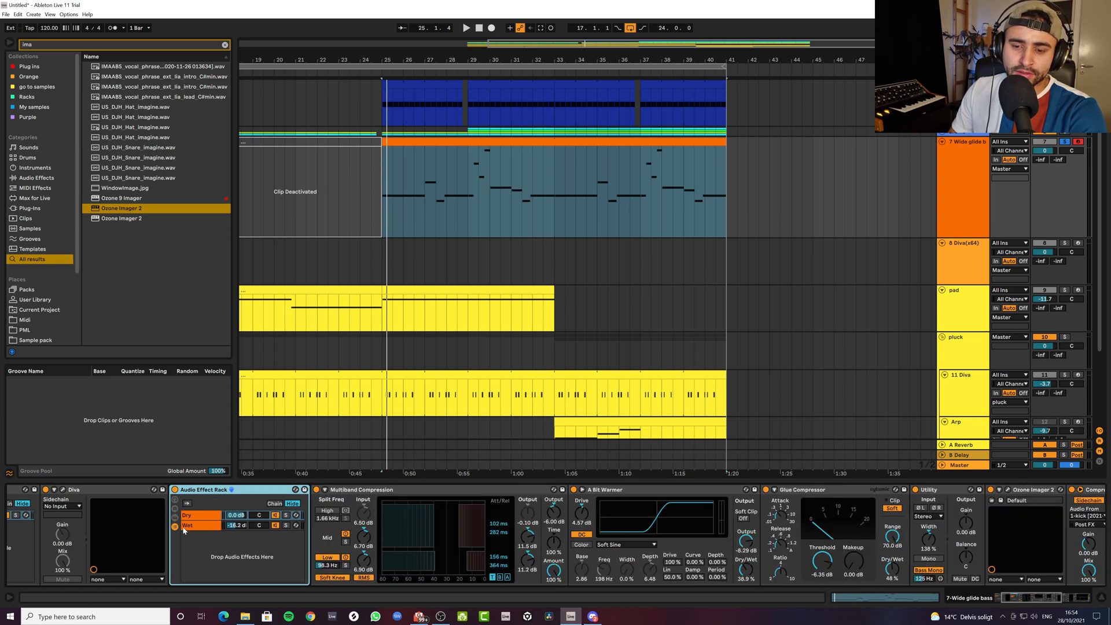
{"action": "left_click", "coordinate": [174, 527]}
{"action": "left_click", "coordinate": [176, 526]}
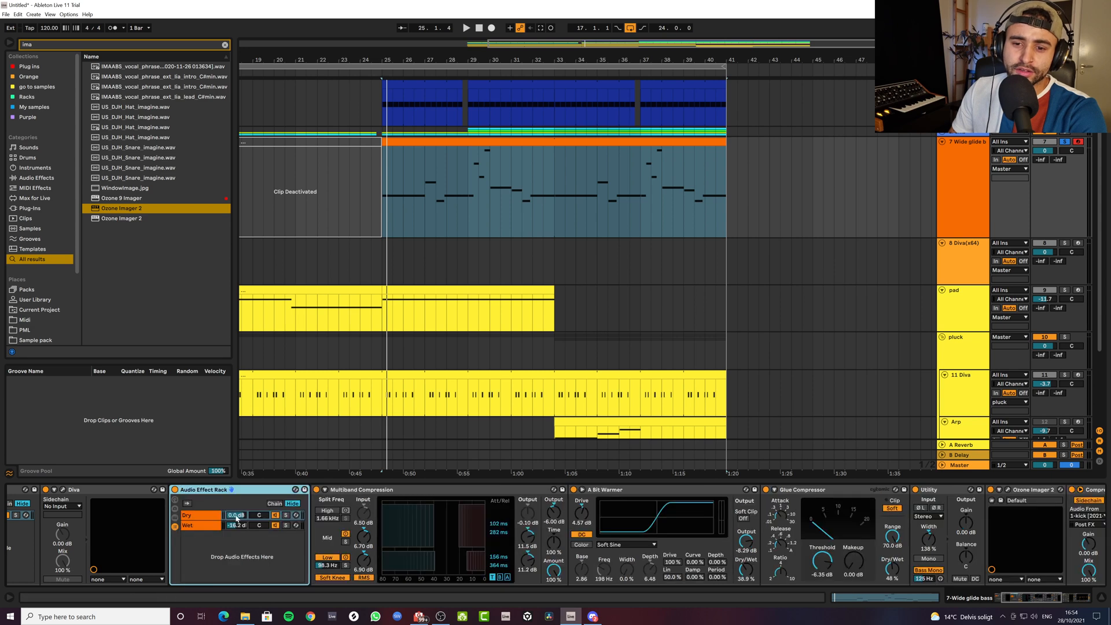
{"action": "left_click", "coordinate": [175, 521]}
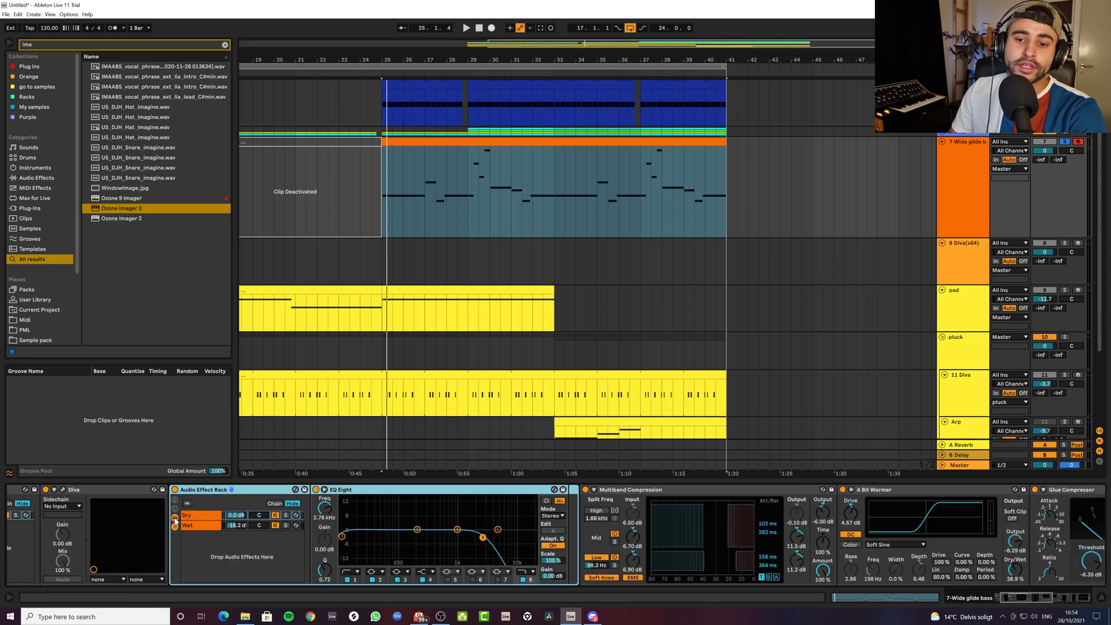
{"action": "left_click", "coordinate": [200, 516]}
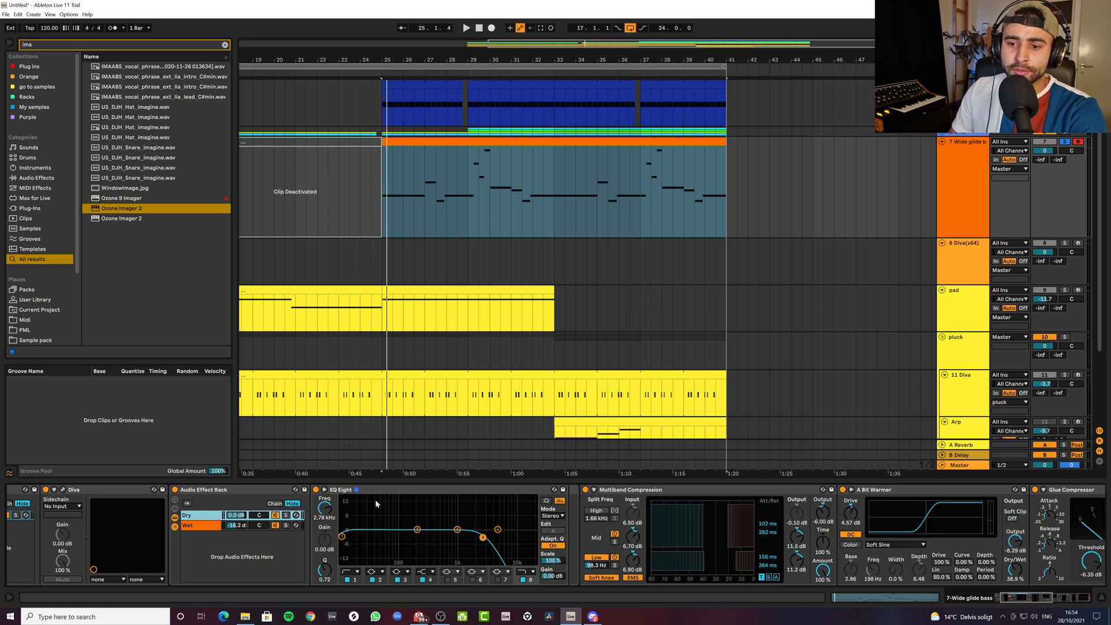
Find the Audio Effect Rack in the browser and add it after EQ Eight on the initialized Diva track 8
{"action": "left_click", "coordinate": [948, 273]}
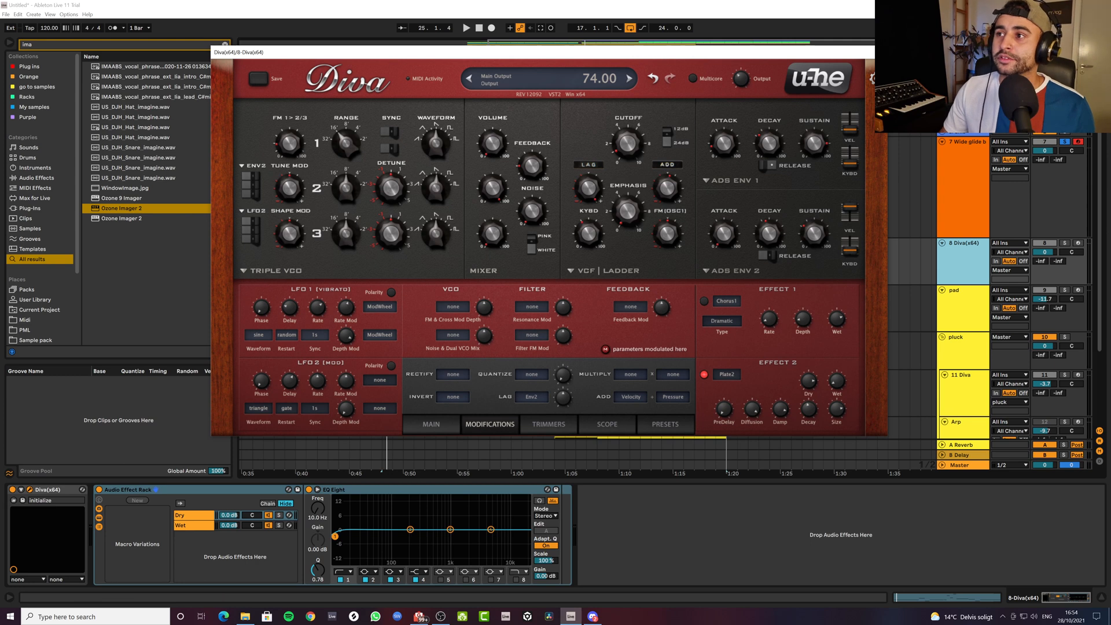
{"action": "left_click", "coordinate": [880, 52]}
{"action": "left_click", "coordinate": [225, 44]}
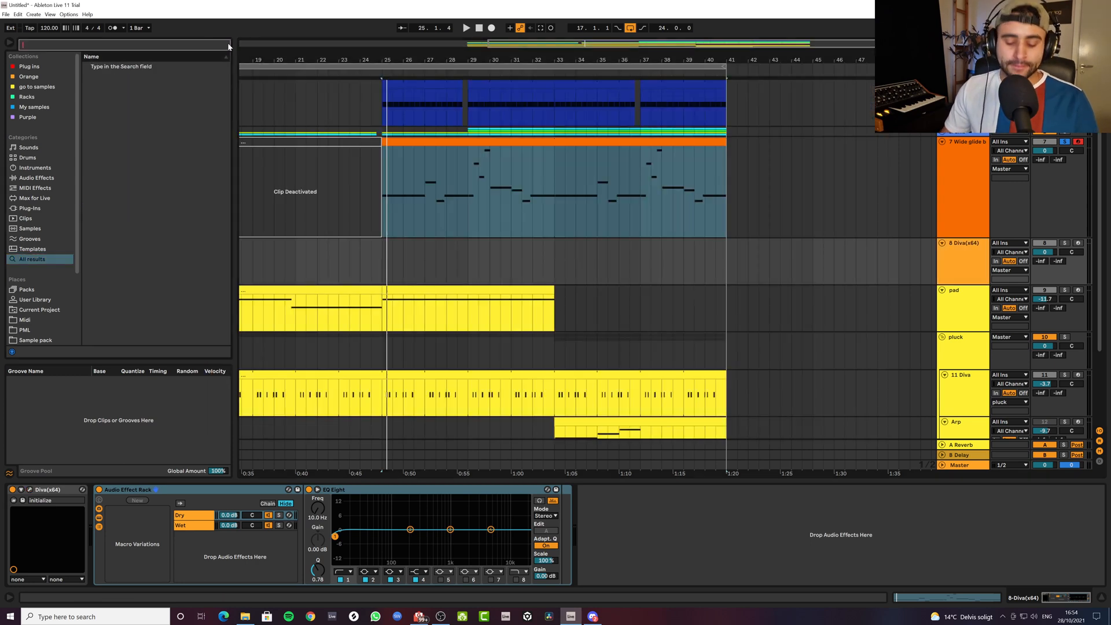
{"action": "type", "text": "audio"}
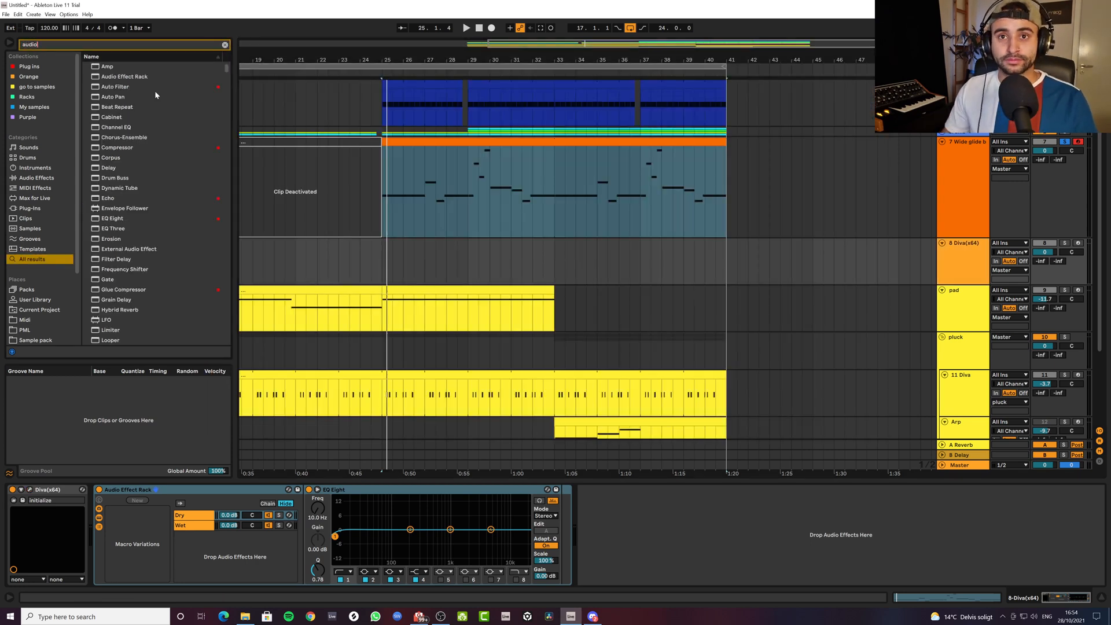
{"action": "left_click_drag", "start_coordinate": [125, 77], "coordinate": [587, 527]}
{"action": "left_click", "coordinate": [584, 526]}
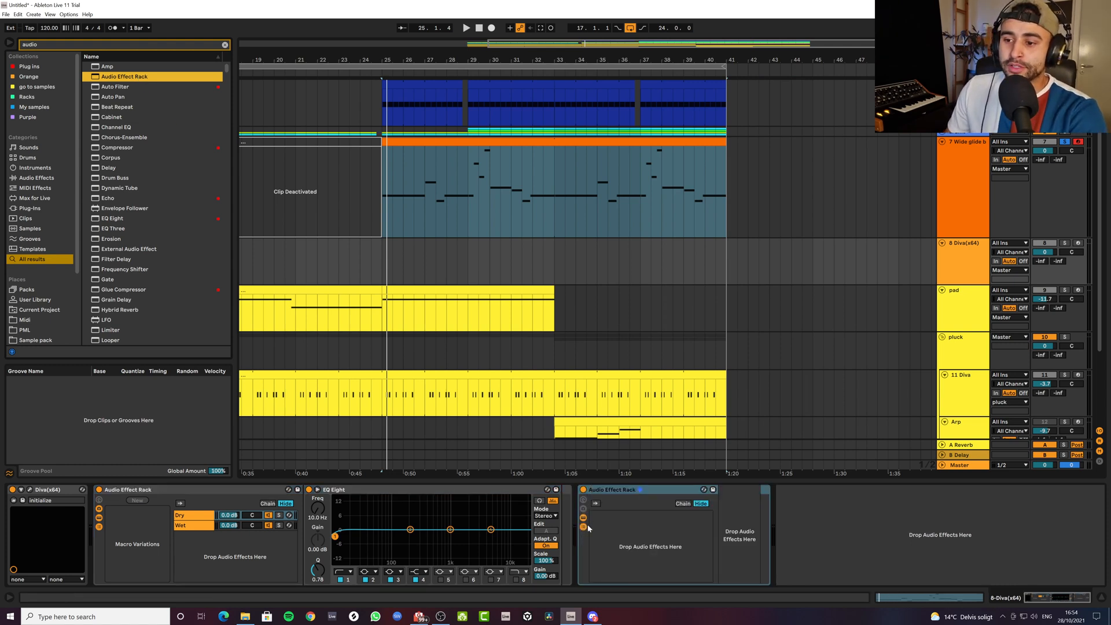
Move EQ Eight into the new Audio Effect Rack and duplicate its chain to make two parallel chains
{"action": "left_click_drag", "start_coordinate": [341, 490], "coordinate": [652, 545]}
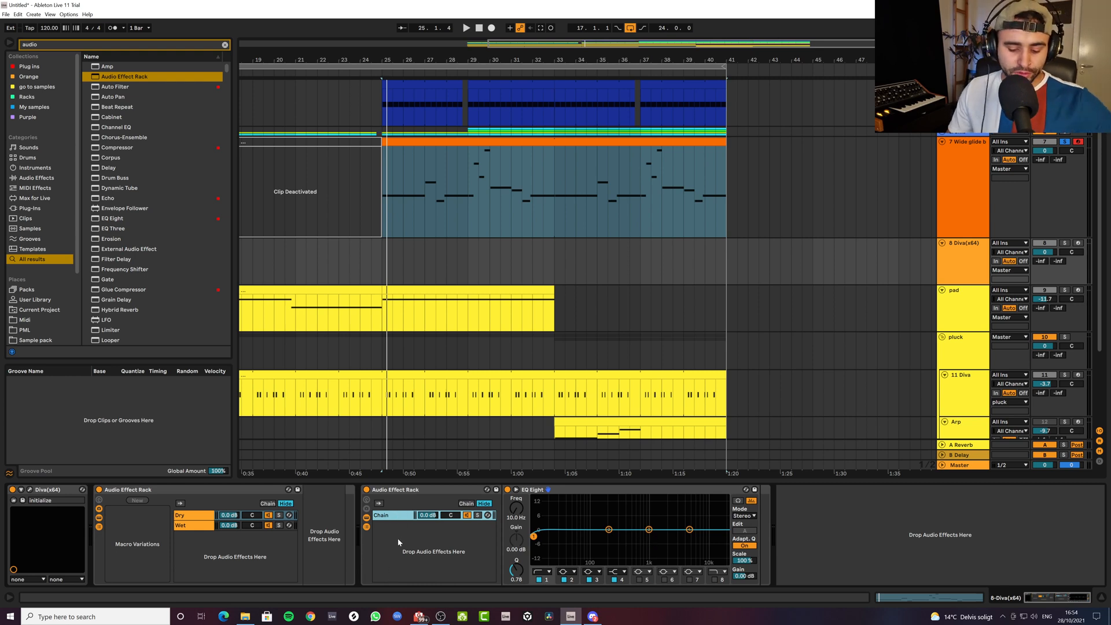
{"action": "key", "text": "ctrl+d"}
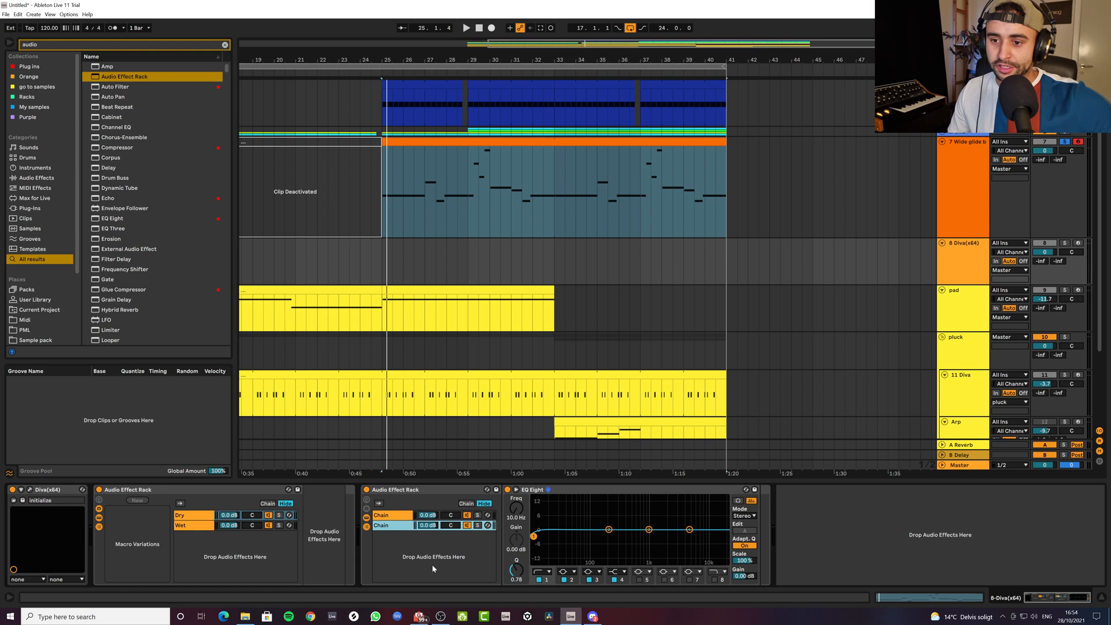
{"action": "right_click", "coordinate": [393, 516]}
{"action": "left_click", "coordinate": [389, 534]}
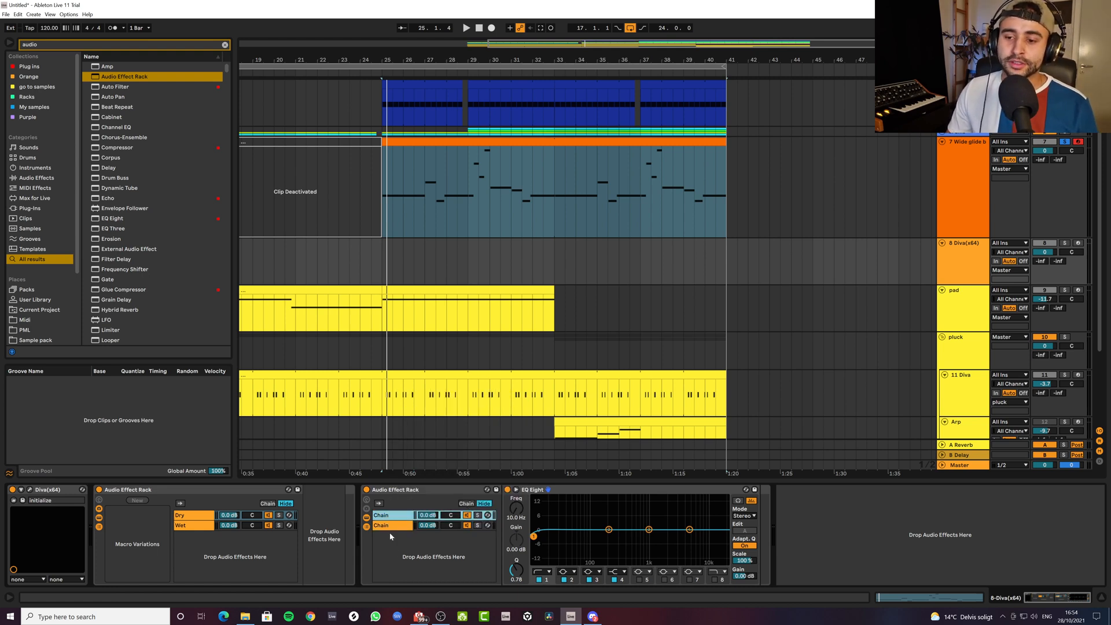
{"action": "left_click", "coordinate": [392, 526]}
{"action": "left_click", "coordinate": [397, 516]}
{"action": "left_click", "coordinate": [396, 526]}
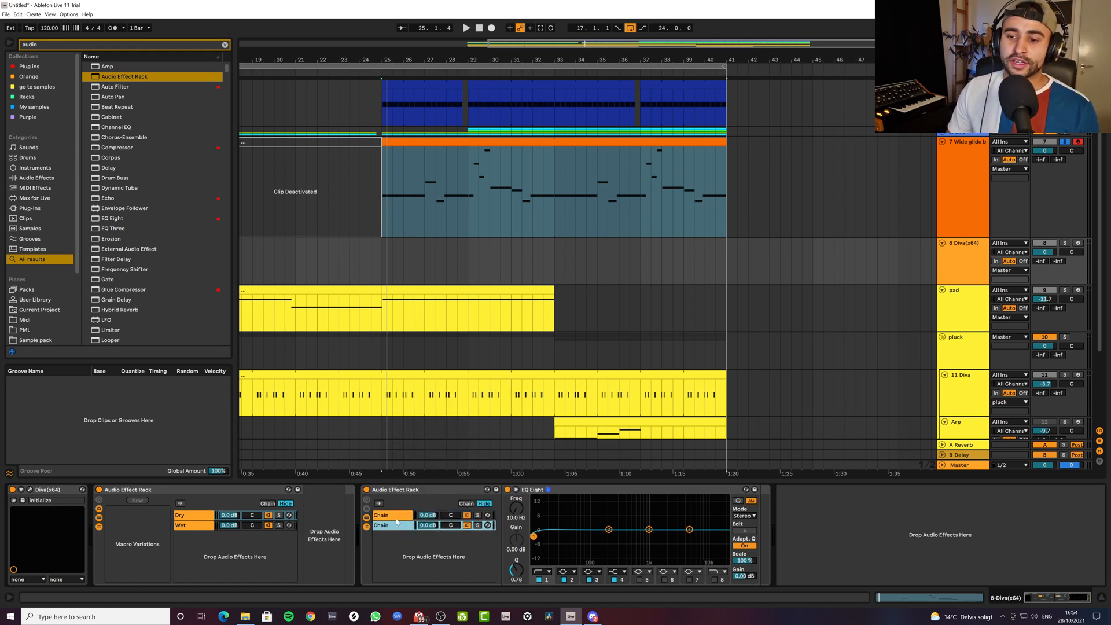
{"action": "left_click", "coordinate": [397, 516]}
{"action": "left_click", "coordinate": [399, 526]}
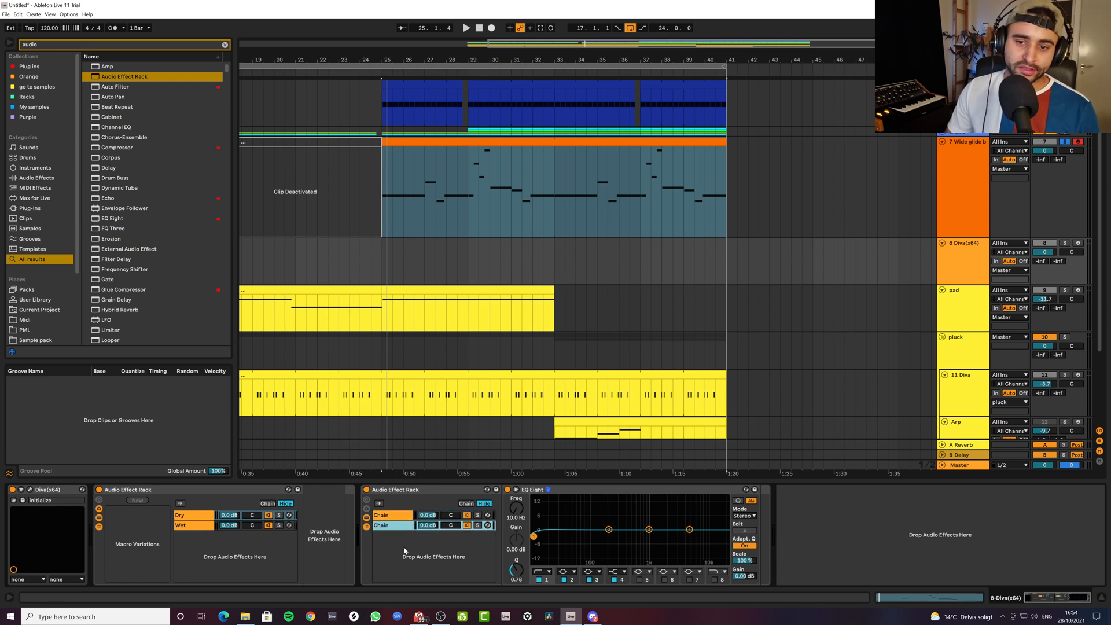
Delete the old Audio Effect Rack on track 8 and rename the new rack's two chains Dry and Wet
{"action": "left_click", "coordinate": [255, 507]}
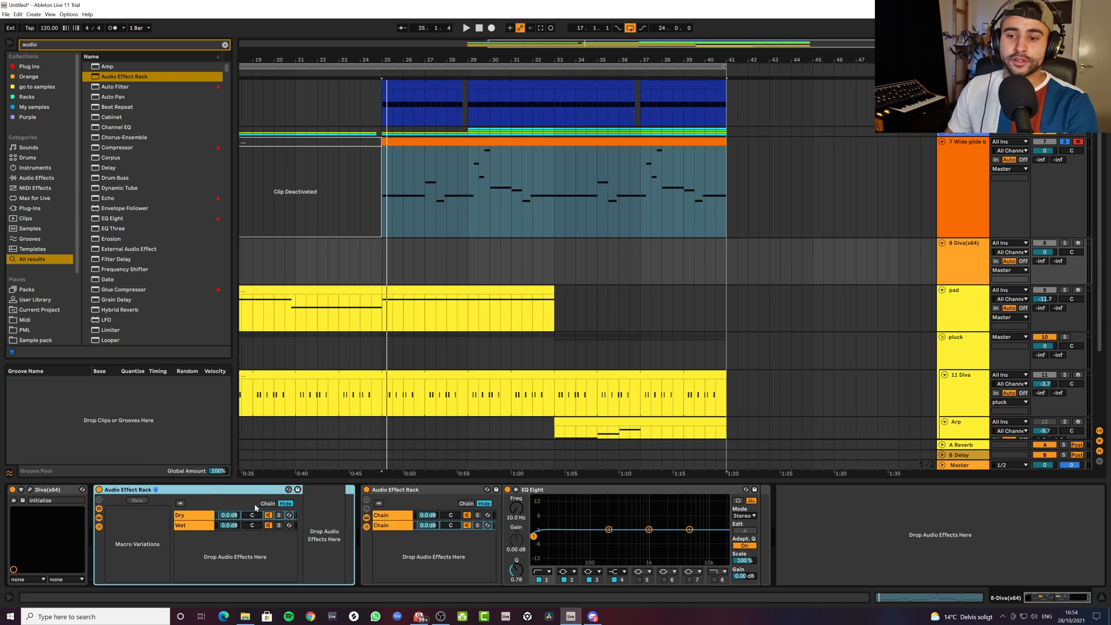
{"action": "key", "text": "Delete"}
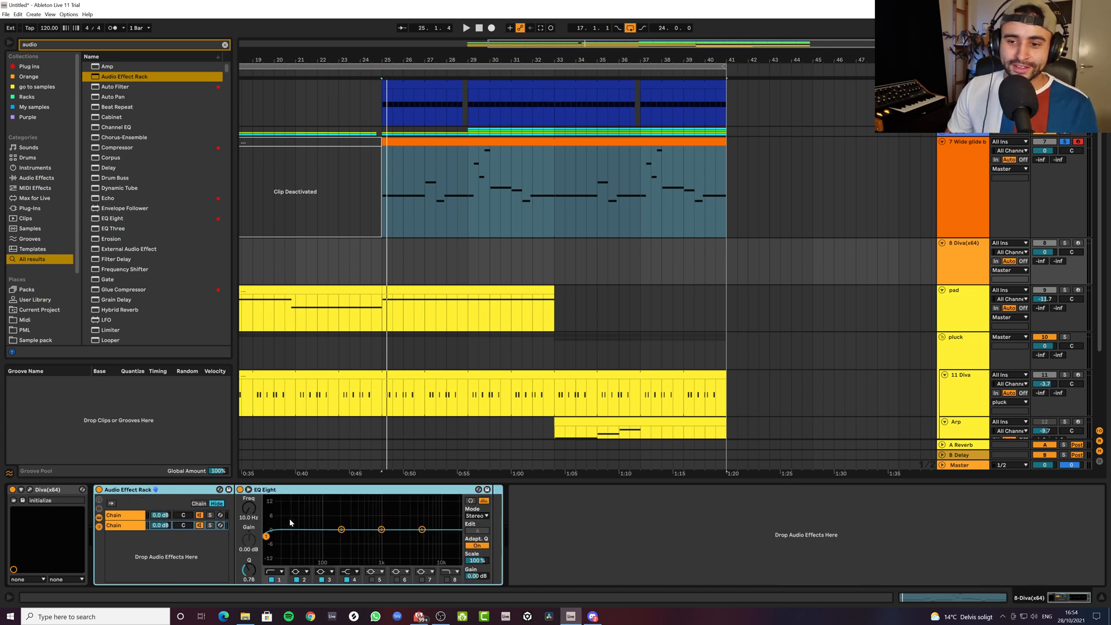
{"action": "left_click", "coordinate": [122, 516]}
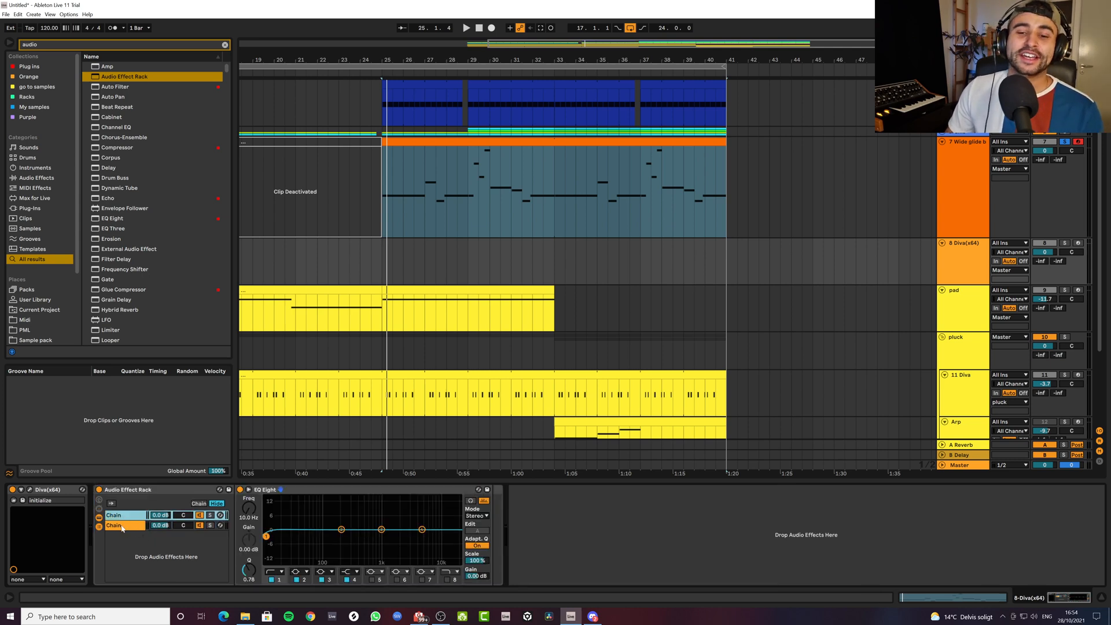
{"action": "key", "text": "ctrl+r"}
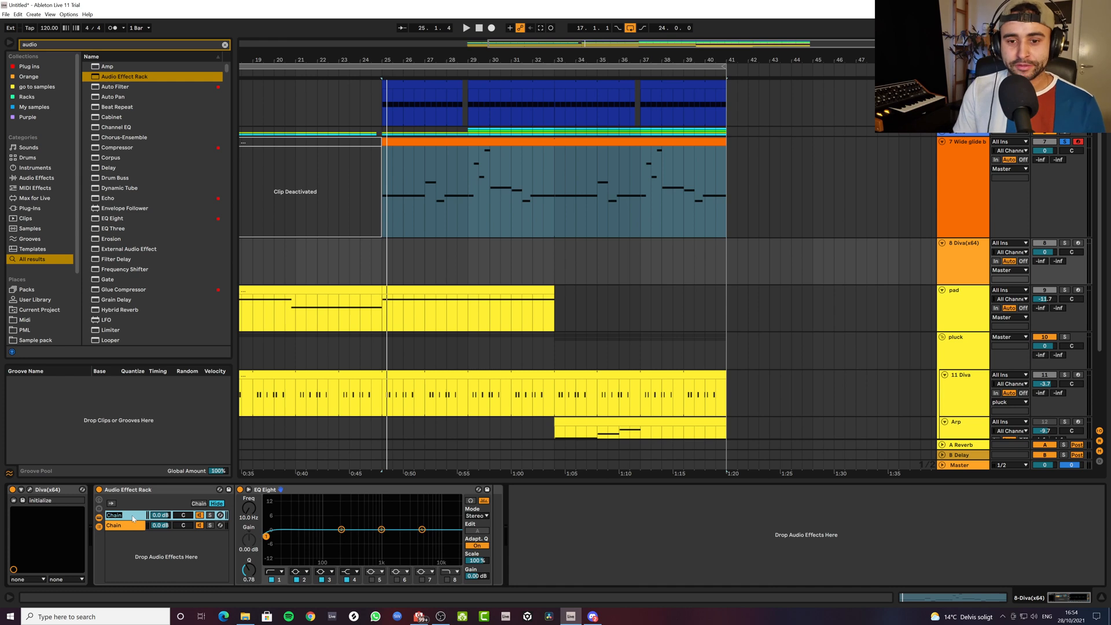
{"action": "type", "text": "Dry"}
{"action": "key", "text": "Return"}
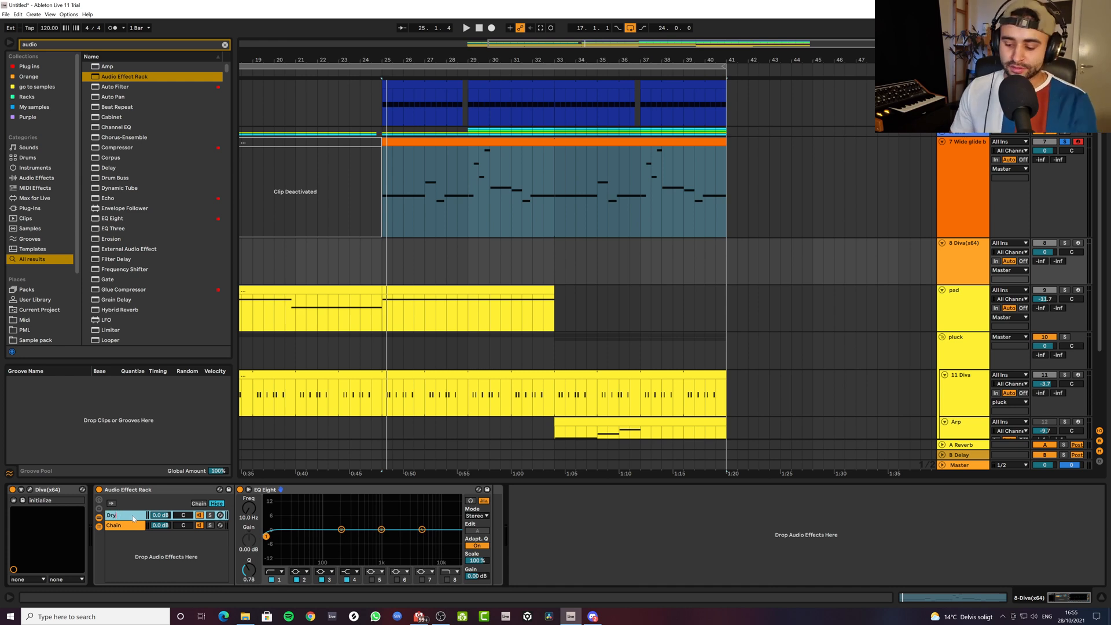
{"action": "left_click", "coordinate": [121, 526]}
{"action": "key", "text": "ctrl+r"}
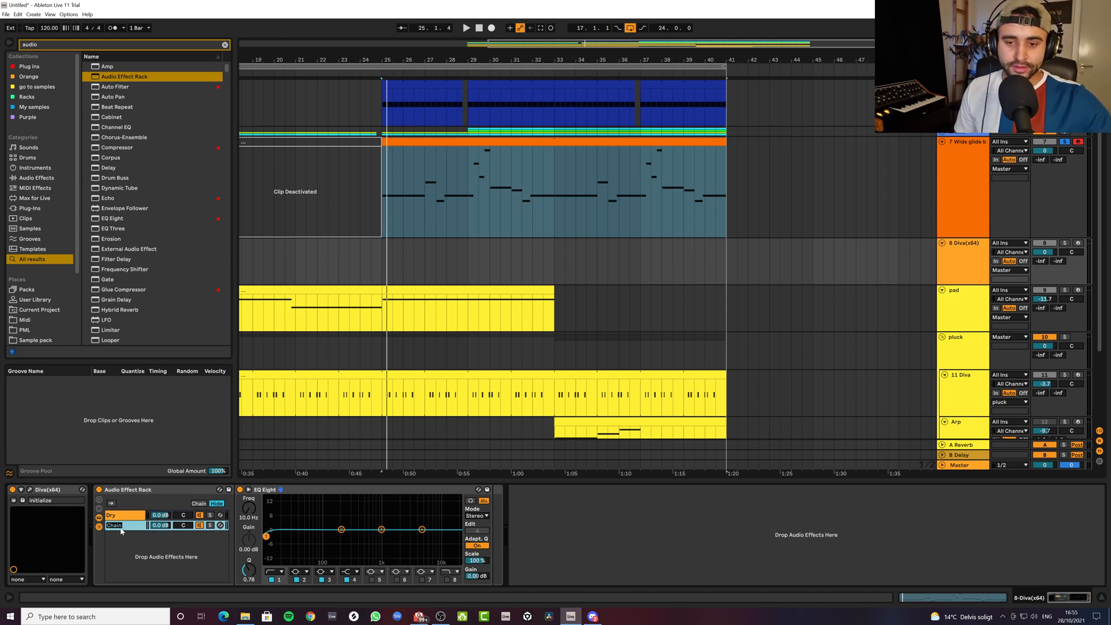
{"action": "type", "text": "Wet"}
{"action": "key", "text": "Return"}
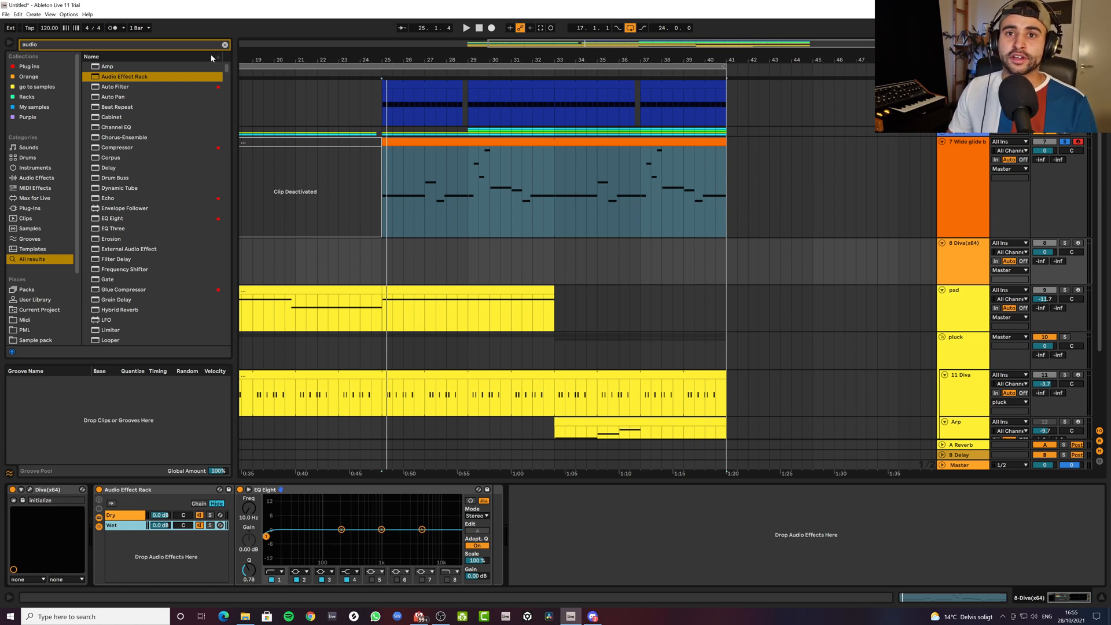
Clear the browser search and play the Wide glide bass track with its rack's Wet chain shown
{"action": "left_click", "coordinate": [224, 45]}
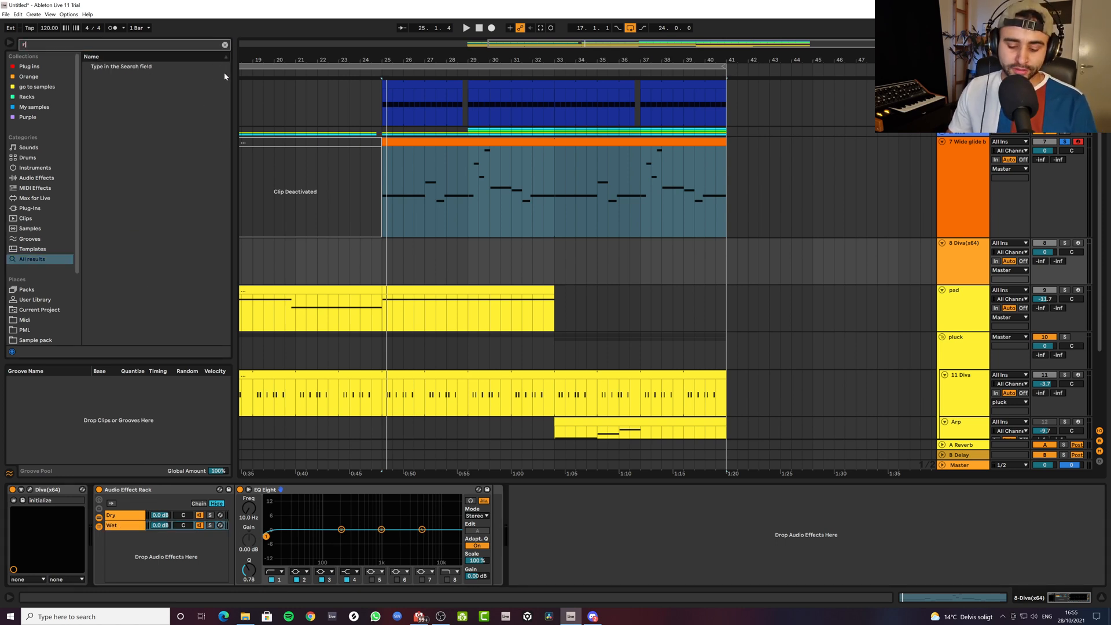
{"action": "left_click", "coordinate": [974, 189]}
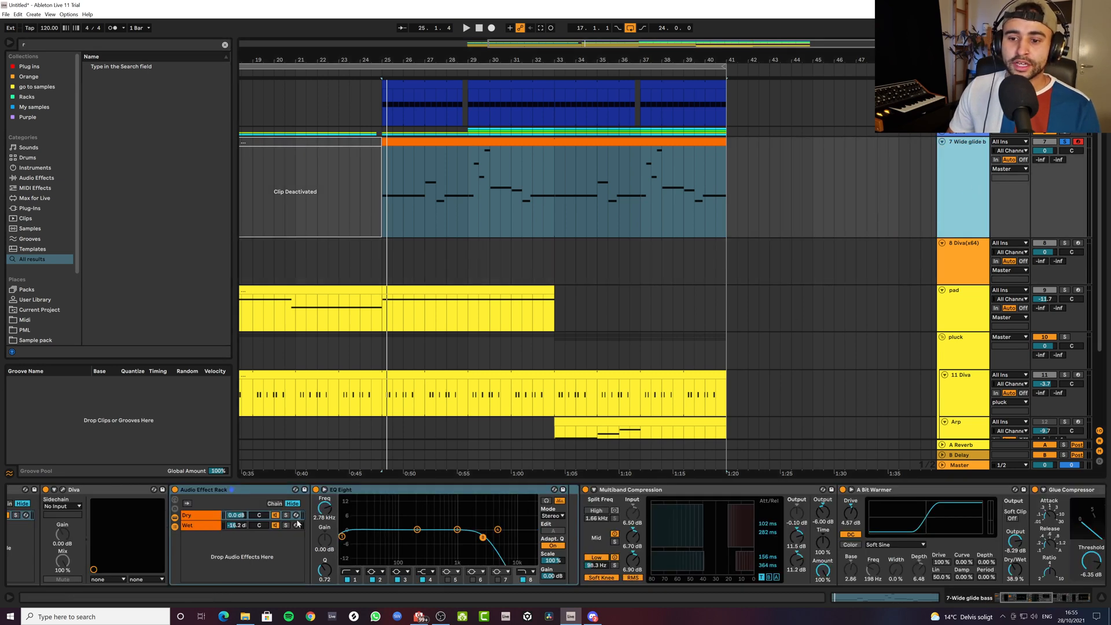
{"action": "left_click", "coordinate": [189, 526]}
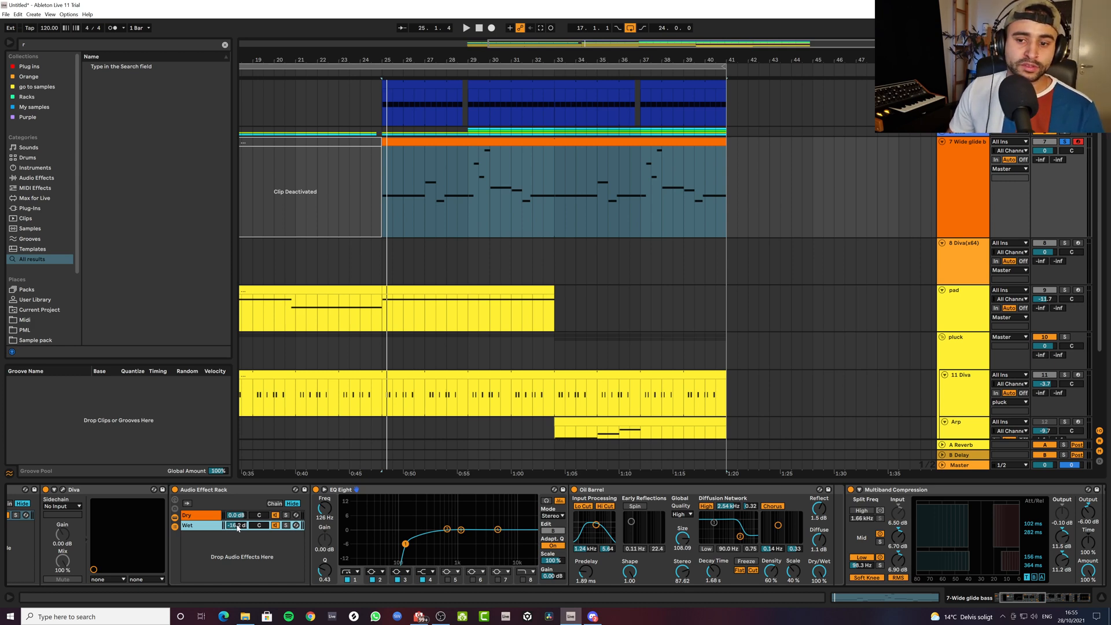
{"action": "key", "text": "space"}
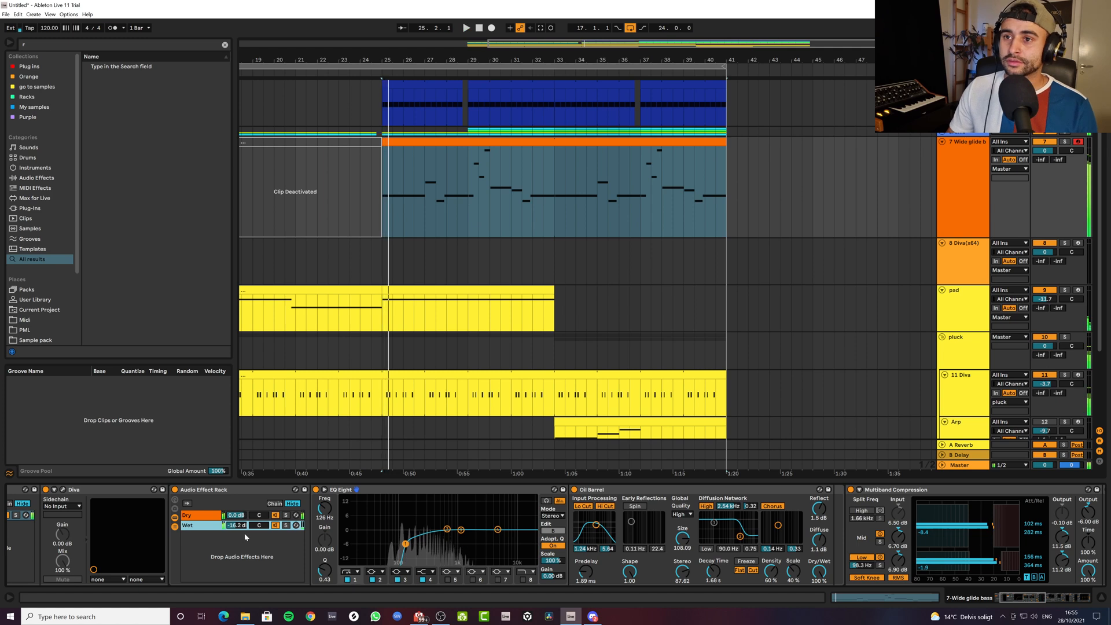
{"action": "key", "text": "space"}
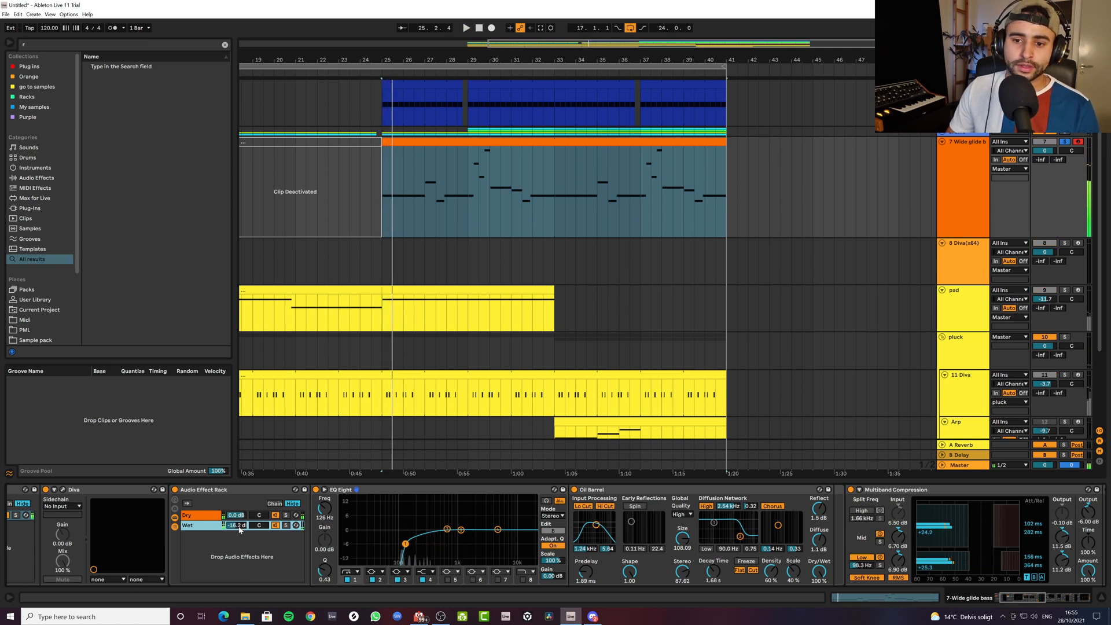
Try the Wet chain's volume at 3.2 dB and solo the chain while auditioning the bass
{"action": "key", "text": "space"}
{"action": "mouse_move", "coordinate": [237, 525]}
{"action": "left_mouse_down"}
{"action": "mouse_move", "coordinate": [237, 511]}
{"action": "mouse_move", "coordinate": [236, 524]}
{"action": "left_mouse_up"}
{"action": "key", "text": "space"}
{"action": "key", "text": "space"}
{"action": "key", "text": "space"}
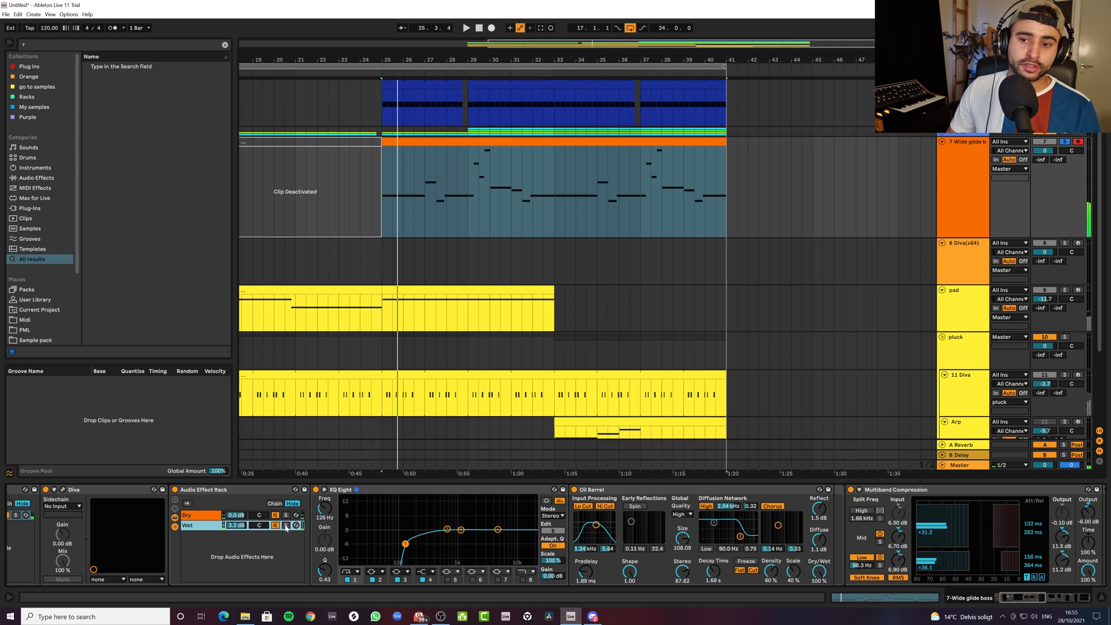
{"action": "key", "text": "space"}
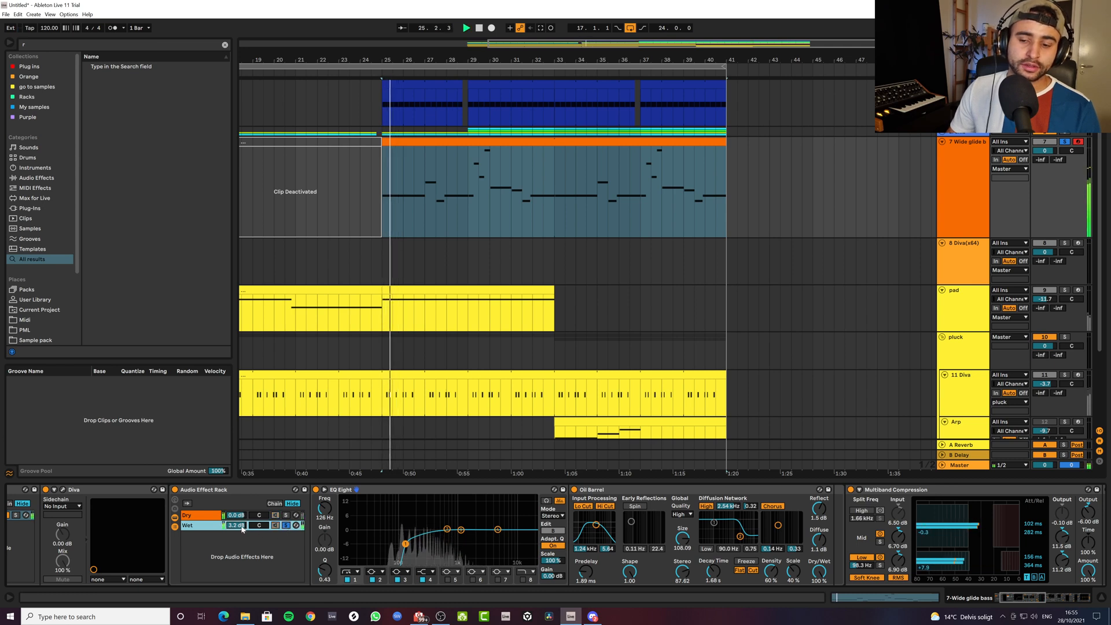
{"action": "key", "text": "space"}
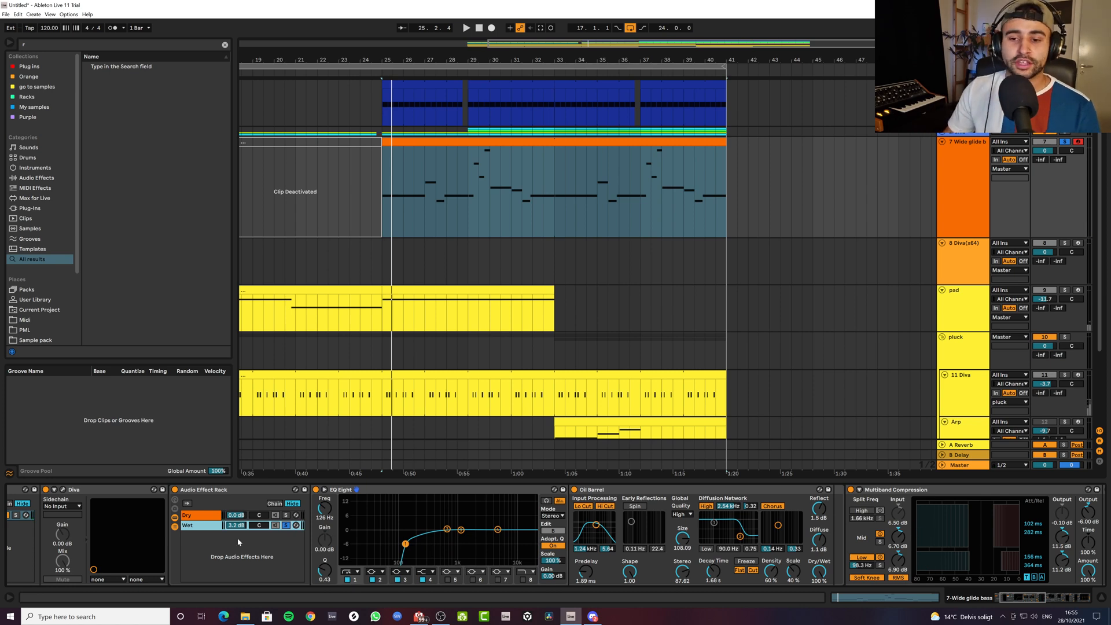
Unsolo the Wet chain and lower its volume to -5.0 dB while auditioning the bass
{"action": "left_click_drag", "start_coordinate": [237, 528], "coordinate": [238, 530]}
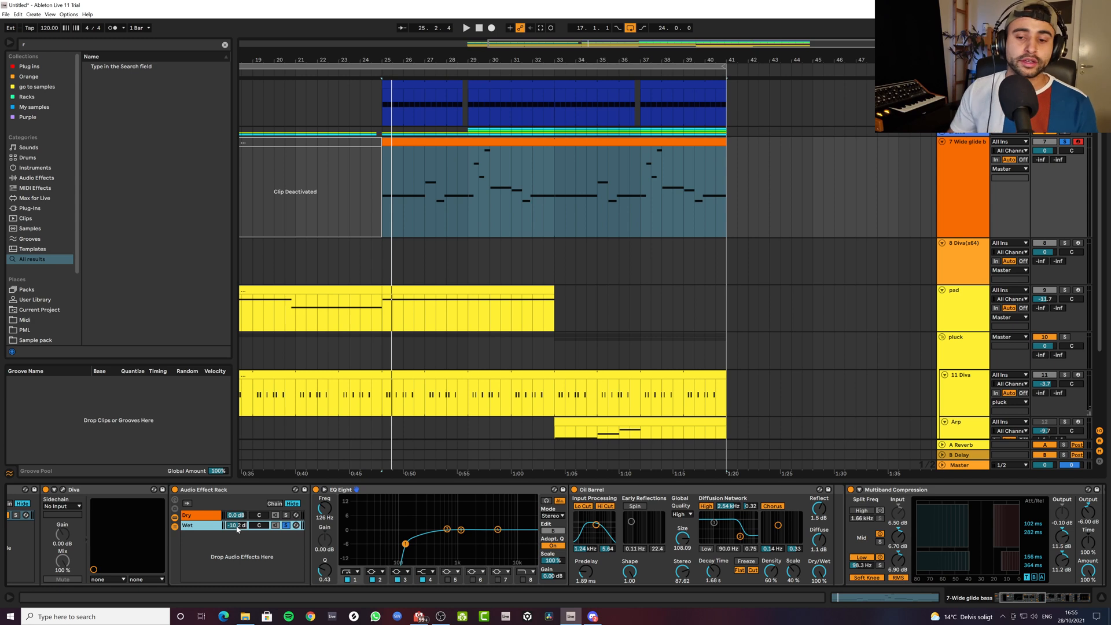
{"action": "key", "text": "space"}
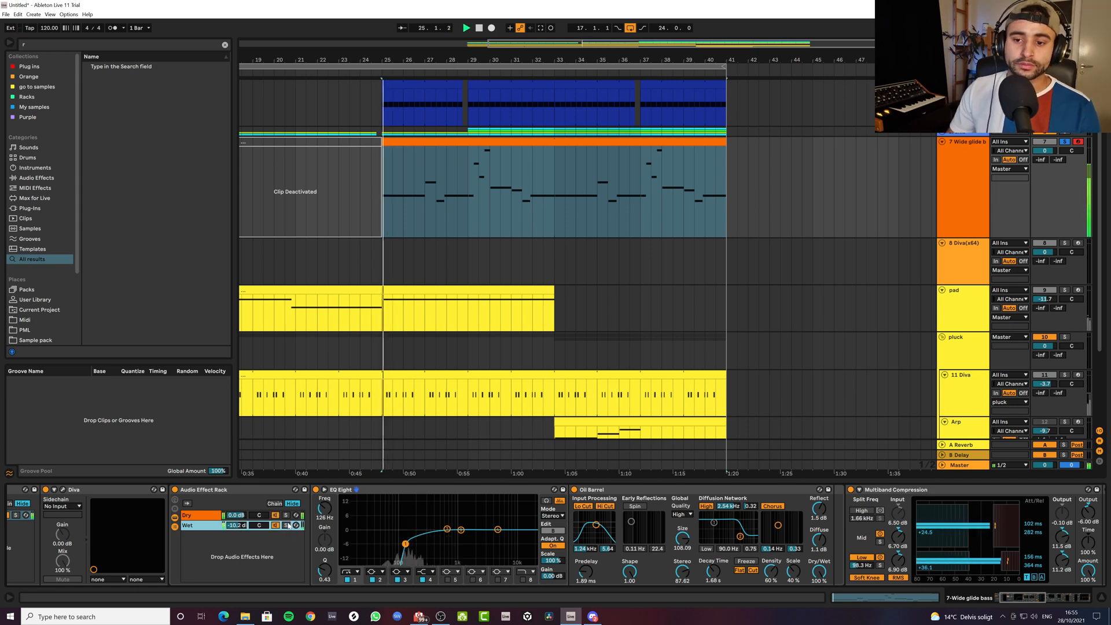
{"action": "key", "text": "space"}
{"action": "left_click_drag", "start_coordinate": [236, 526], "coordinate": [238, 531]}
{"action": "key", "text": "space"}
{"action": "key", "text": "space"}
{"action": "key", "text": "space"}
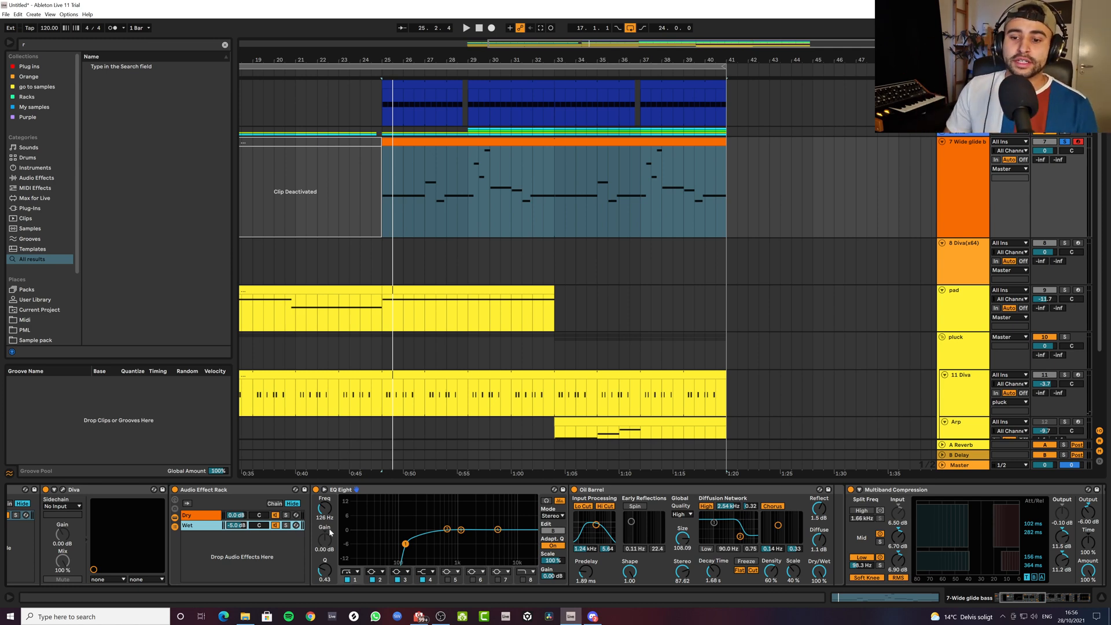
Compare the EQ Eight curves of the Dry and Wet chains, checking the filter type of the Wet chain's first band
{"action": "left_click", "coordinate": [206, 526]}
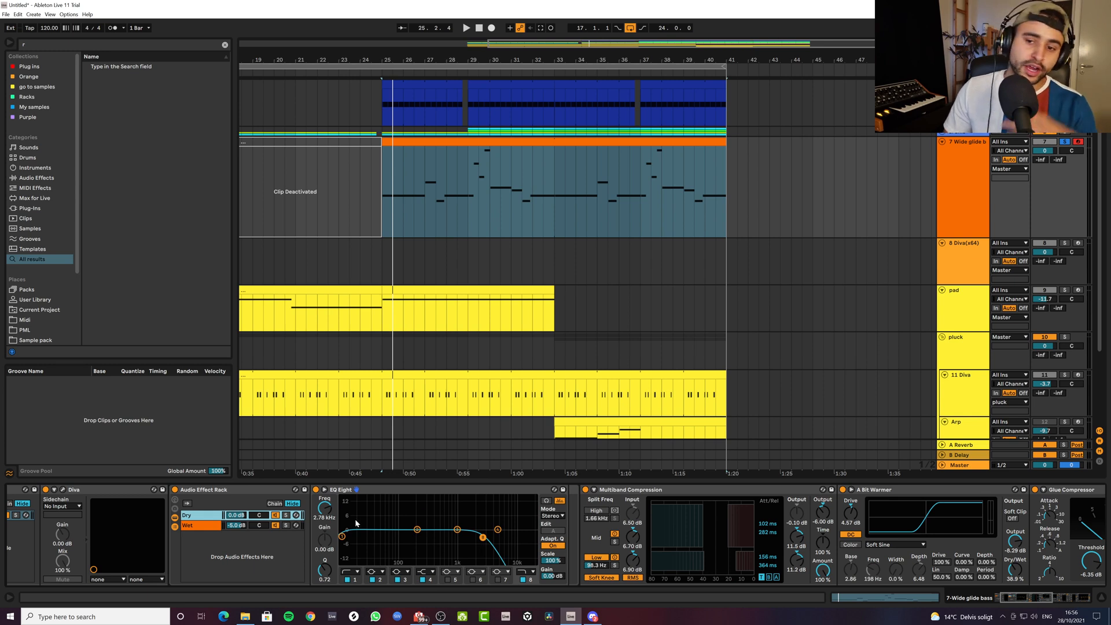
{"action": "left_click", "coordinate": [198, 527]}
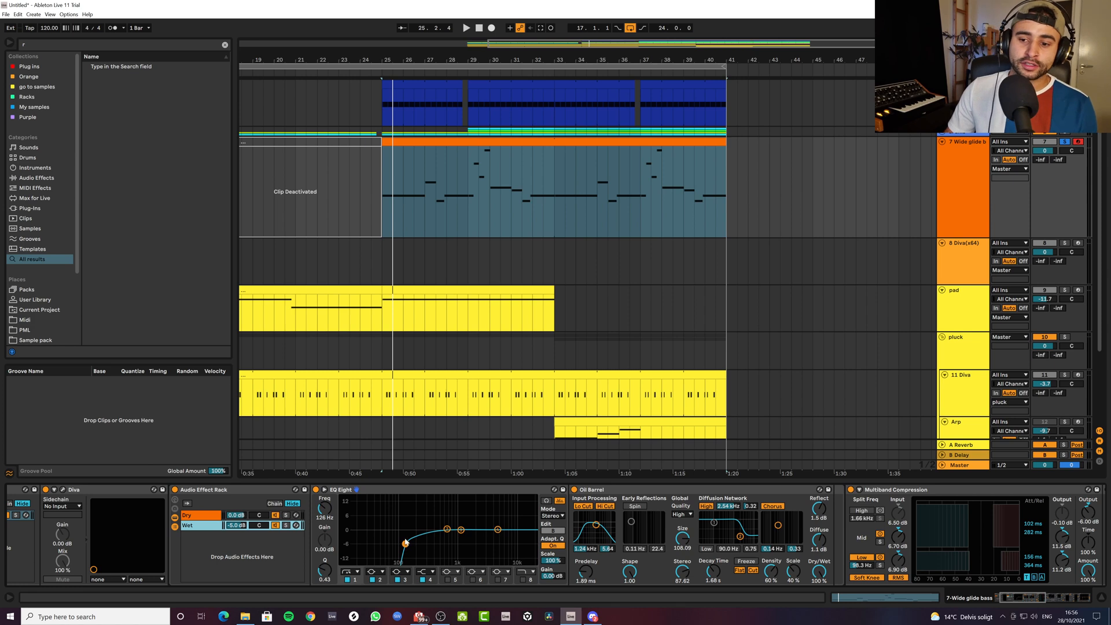
{"action": "left_click", "coordinate": [352, 572]}
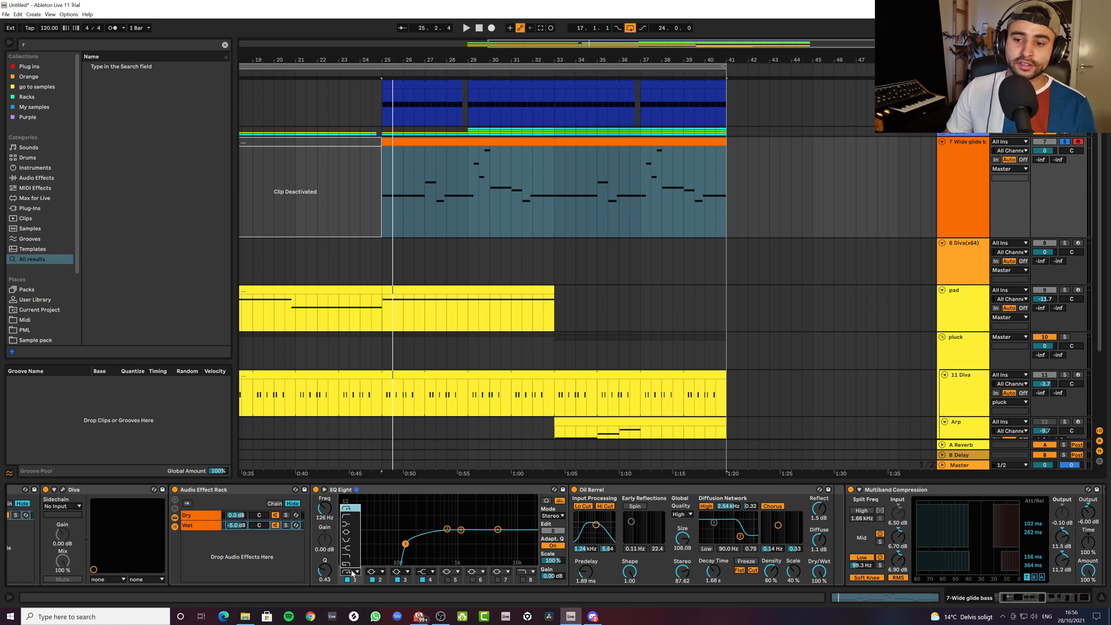
{"action": "left_click", "coordinate": [351, 508]}
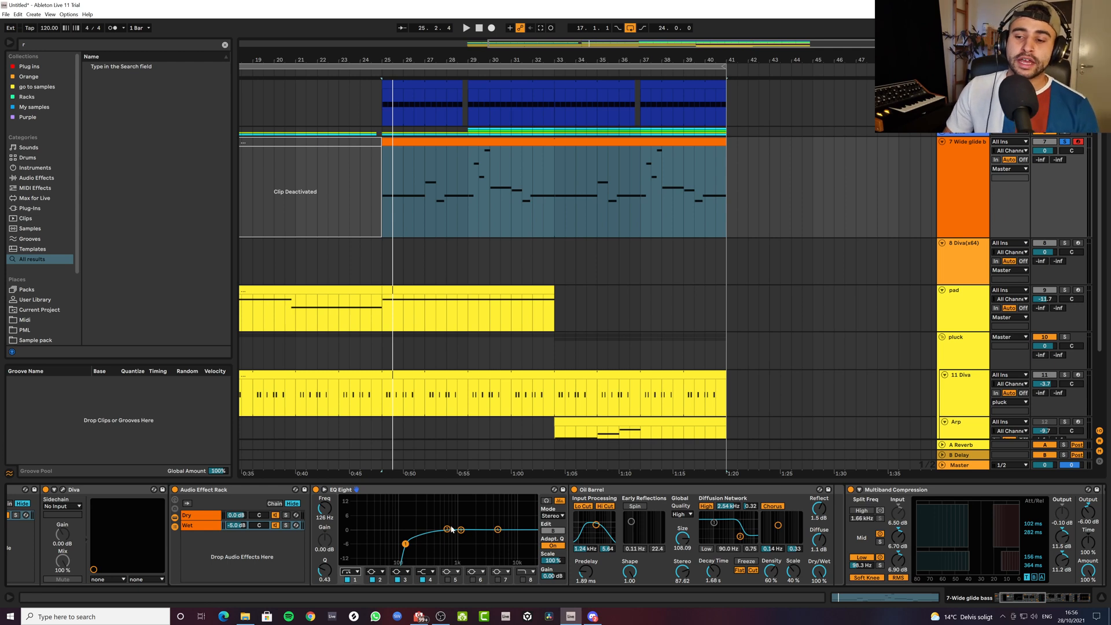
{"action": "key", "text": "space"}
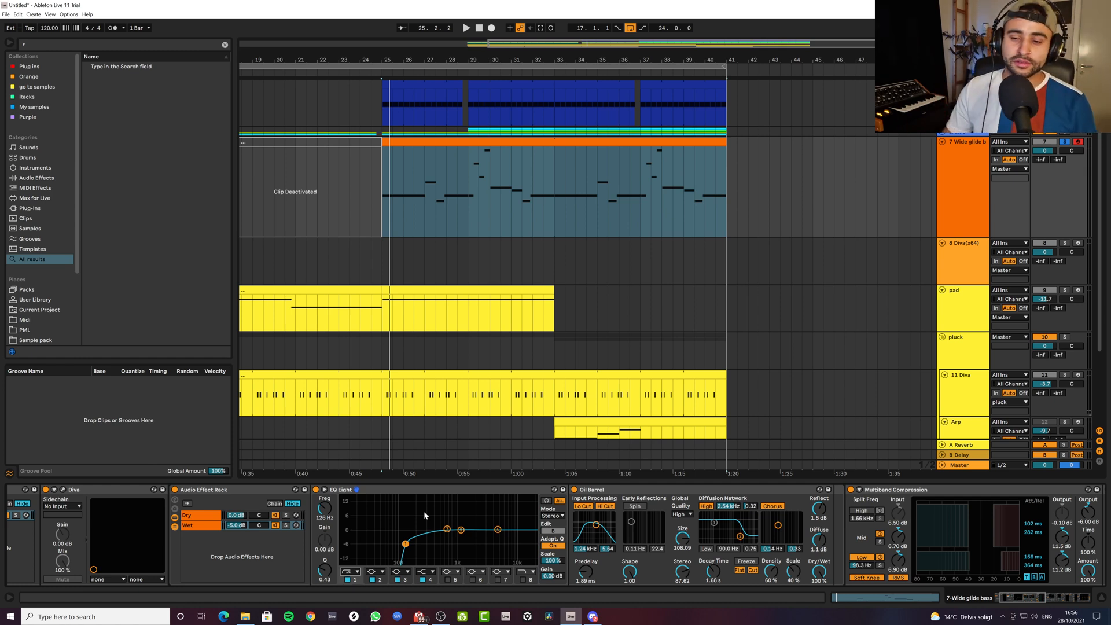
Examine the Wet chain's Oil Barrel and the Multiband Compression, A Bit Warmer and Glue Compressor following the rack, and play the bass
{"action": "left_click", "coordinate": [699, 493]}
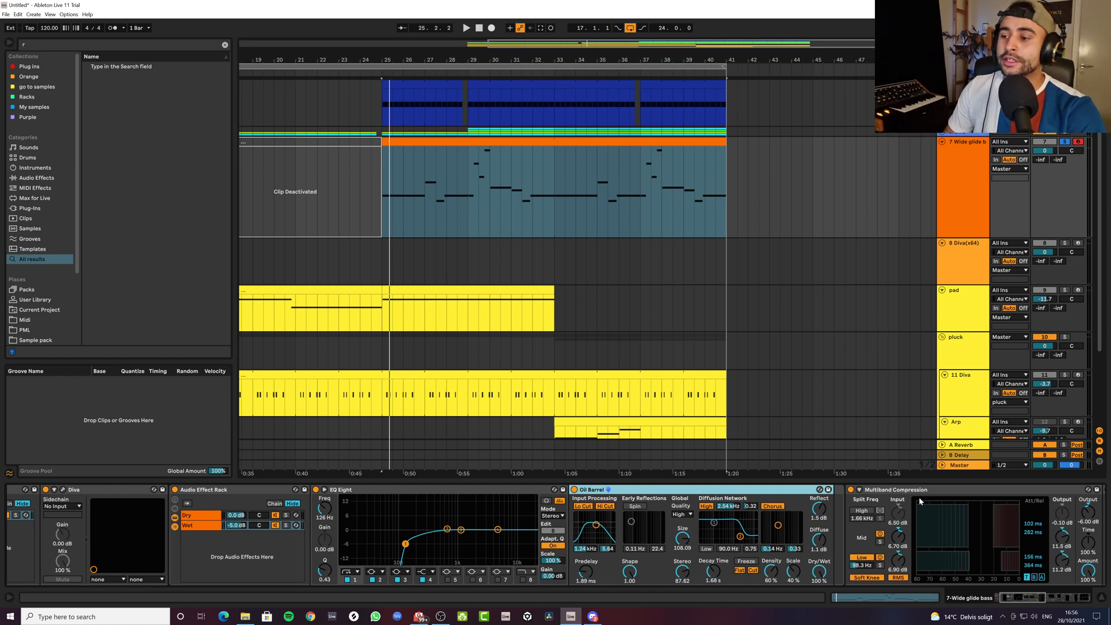
{"action": "left_click", "coordinate": [942, 490]}
{"action": "key", "text": "Right"}
{"action": "key", "text": "Right"}
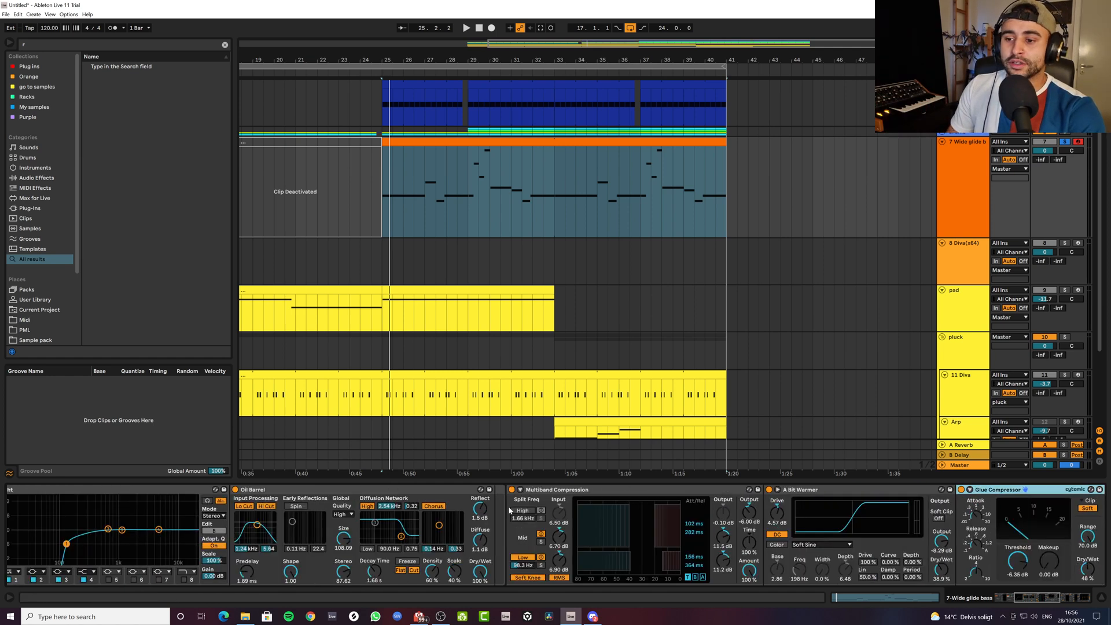
{"action": "key", "text": "Right"}
{"action": "key", "text": "Right"}
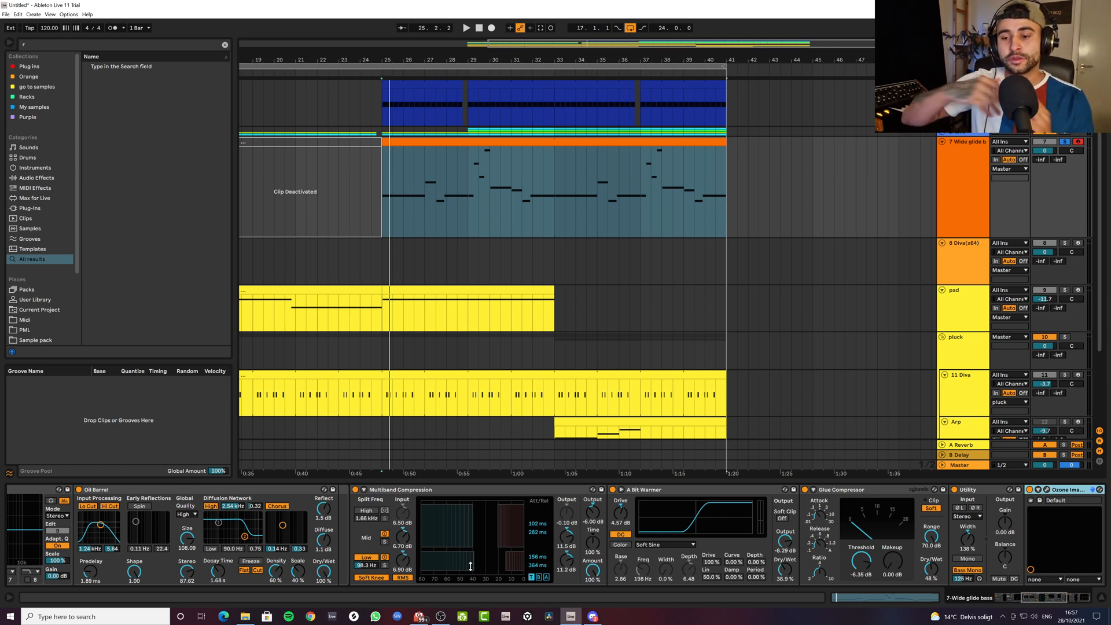
{"action": "left_click", "coordinate": [694, 493]}
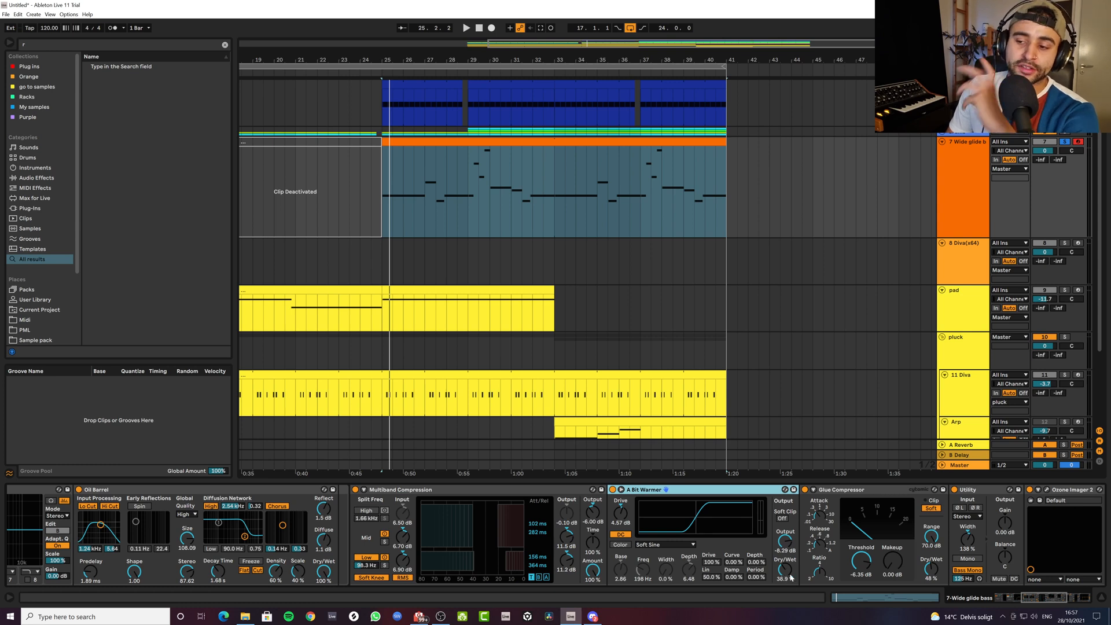
{"action": "left_click", "coordinate": [877, 494]}
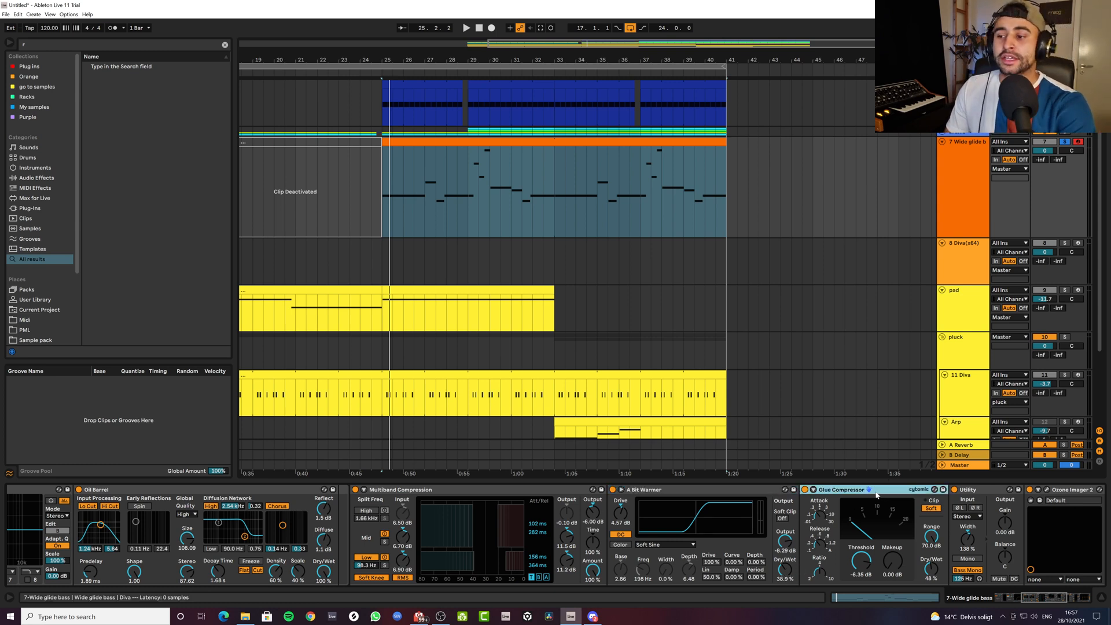
{"action": "key", "text": "space"}
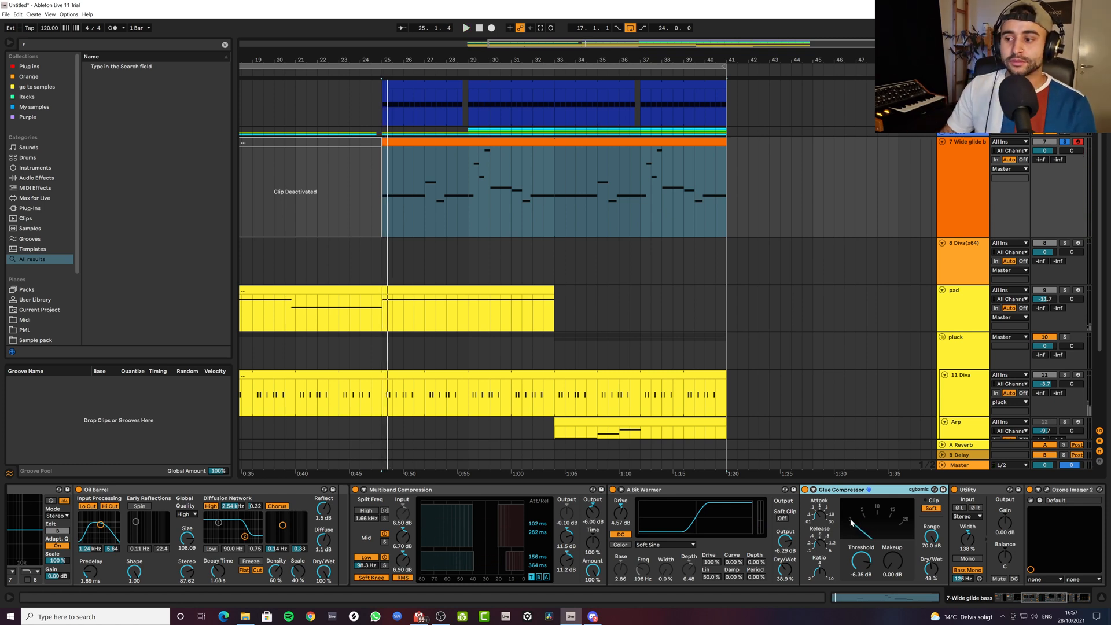
{"action": "key", "text": "space"}
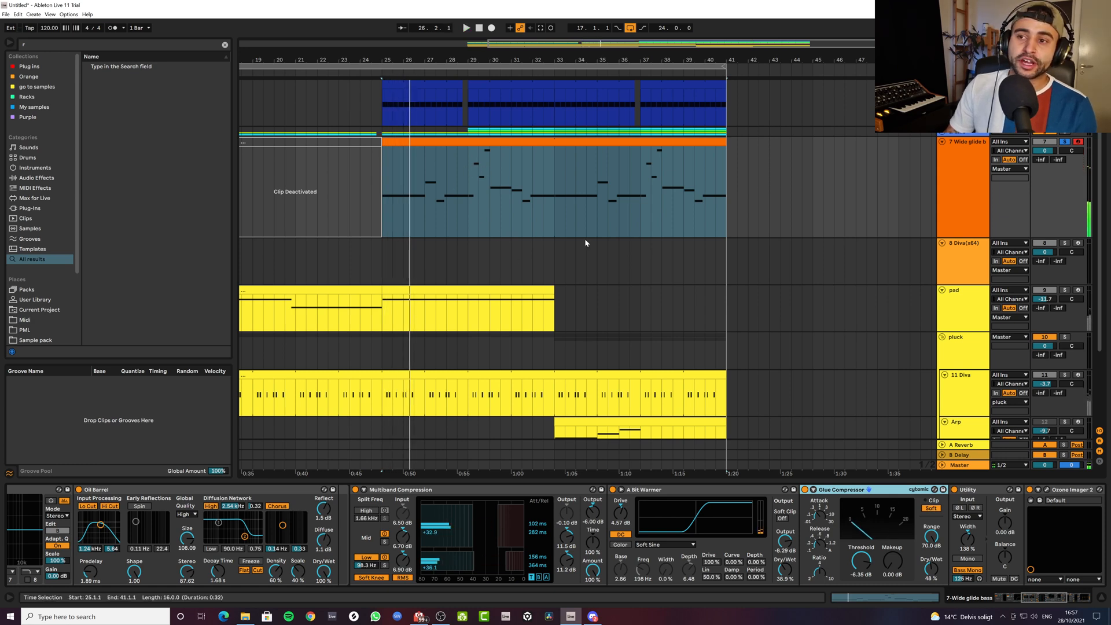
Set the stereo width to 153% in the Utility after the Glue Compressor on the Wide glide bass track
{"action": "left_click", "coordinate": [983, 491]}
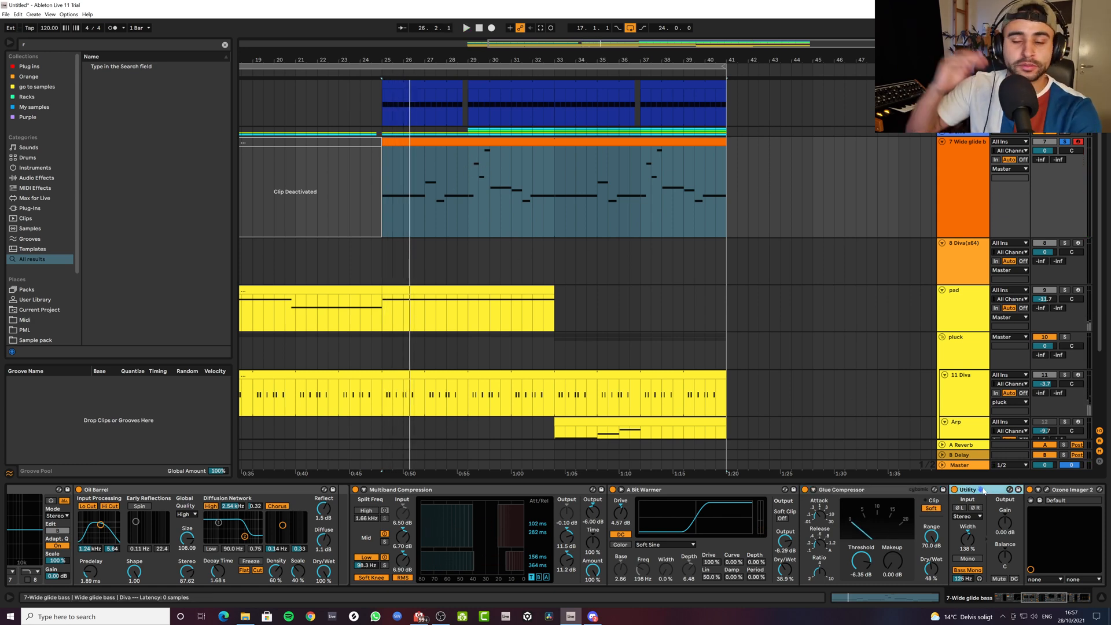
{"action": "left_click", "coordinate": [1066, 490]}
{"action": "scroll", "coordinate": [1008, 490], "scroll_direction": "right", "scroll_amount": 6}
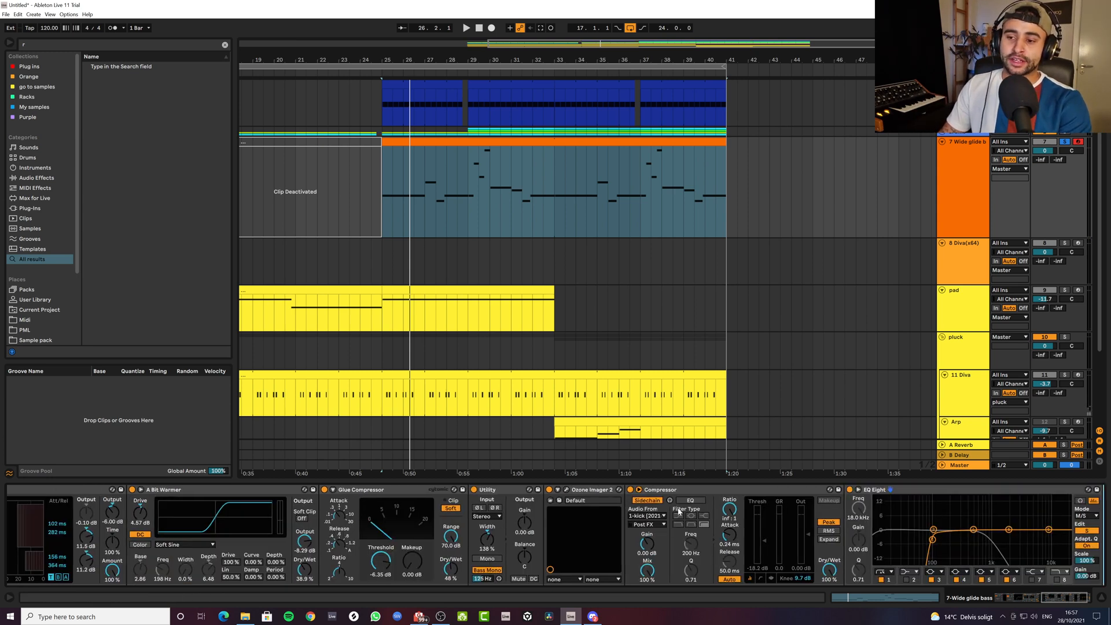
{"action": "left_click", "coordinate": [497, 526]}
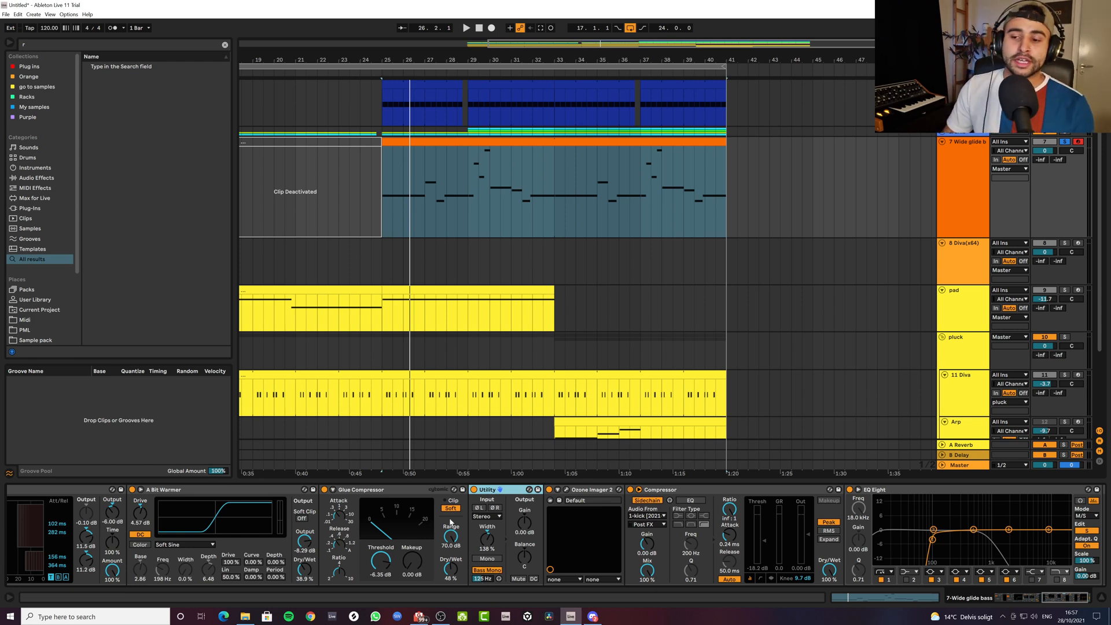
{"action": "double_click", "coordinate": [487, 541]}
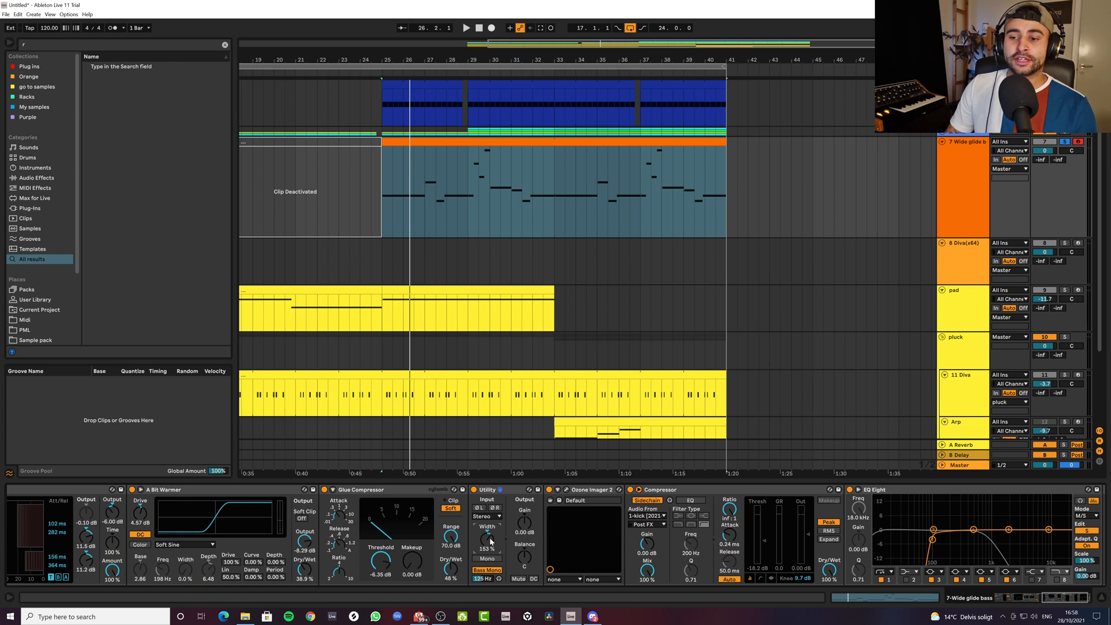
Open Ozone Imager 2 on the Wide glide bass track and examine its Polar Sample display during playback
{"action": "left_click", "coordinate": [566, 490]}
{"action": "key", "text": "space"}
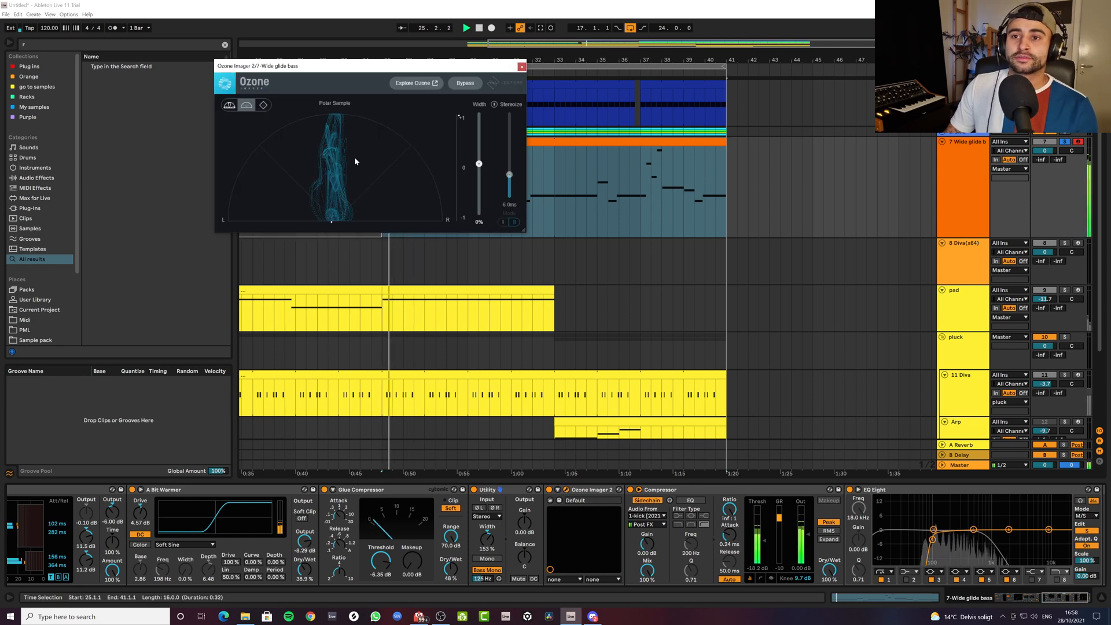
{"action": "key", "text": "space"}
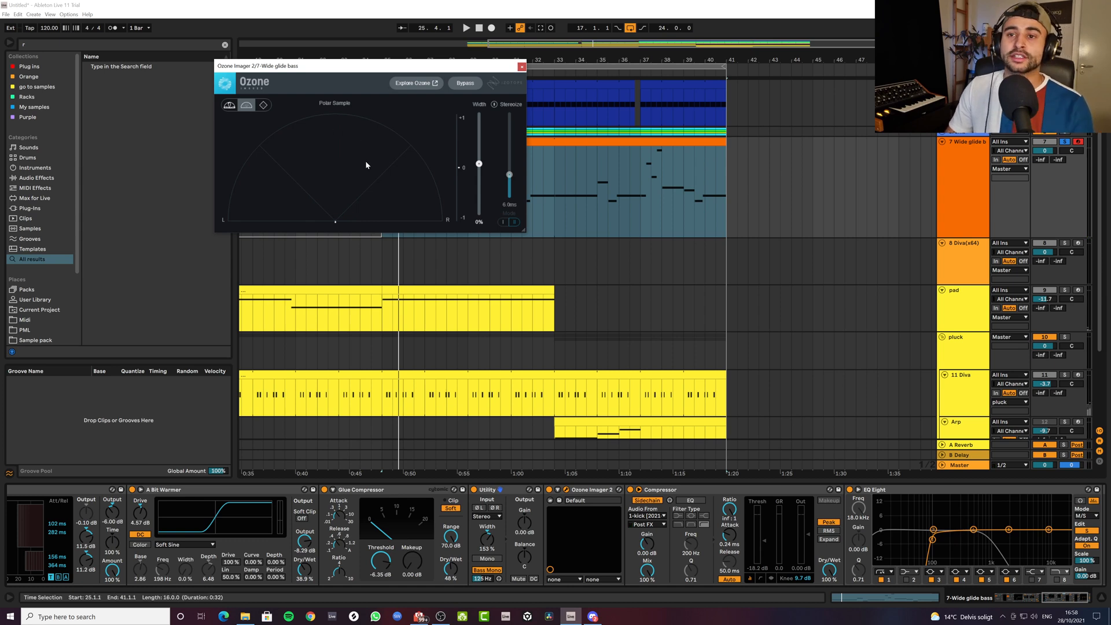
{"action": "key", "text": "space"}
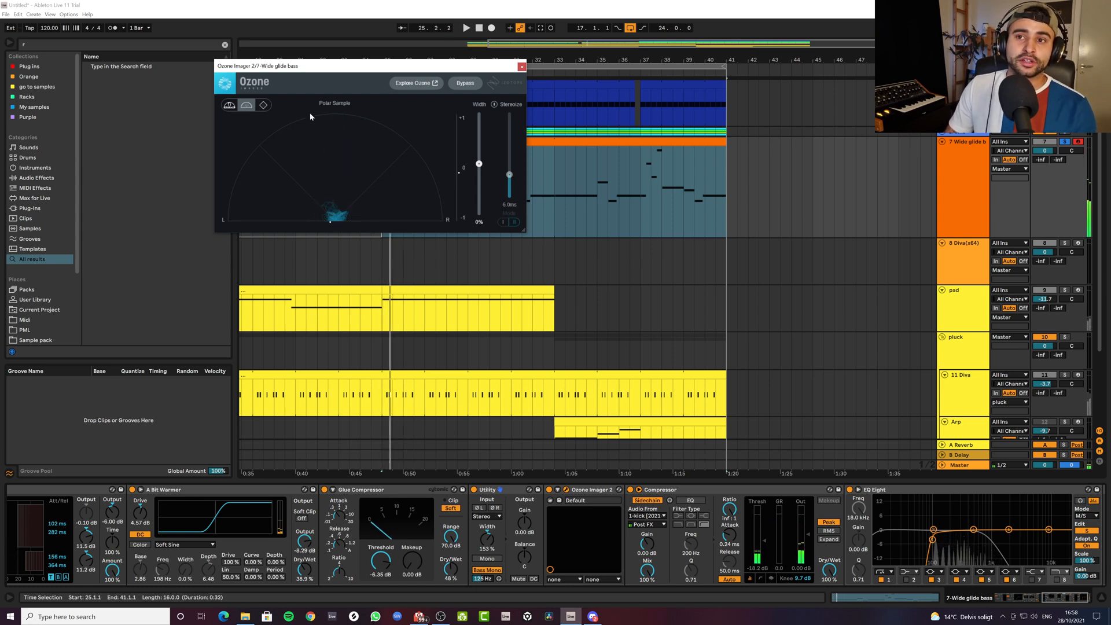
{"action": "key", "text": "space"}
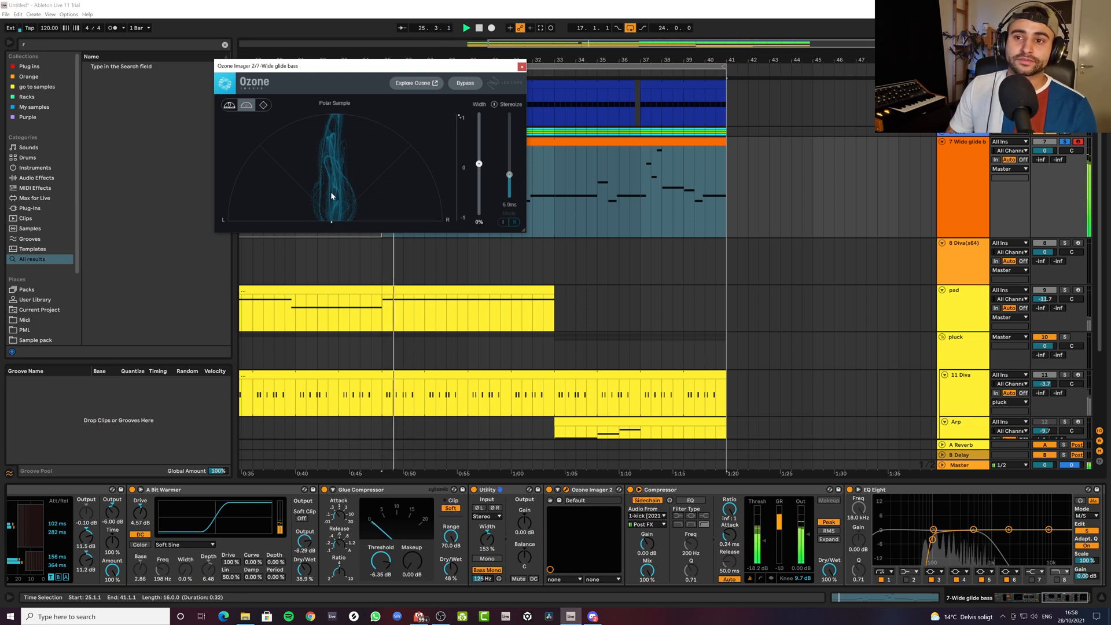
{"action": "key", "text": "space"}
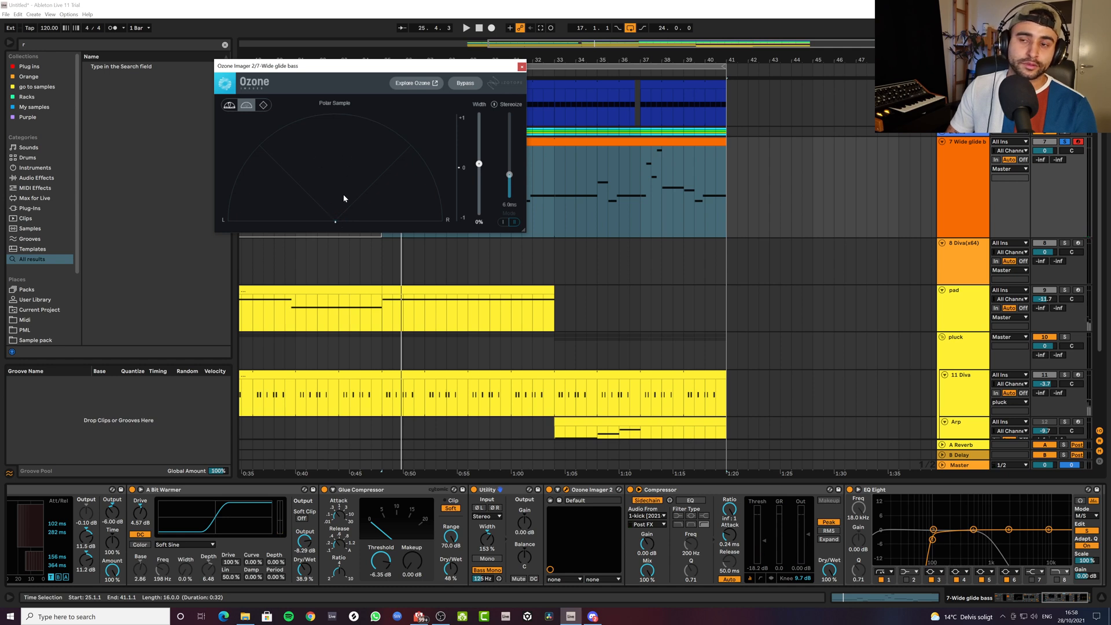
Set the Ozone Imager 2 width to -100% and play the bass to check its stereo image
{"action": "key", "text": "space"}
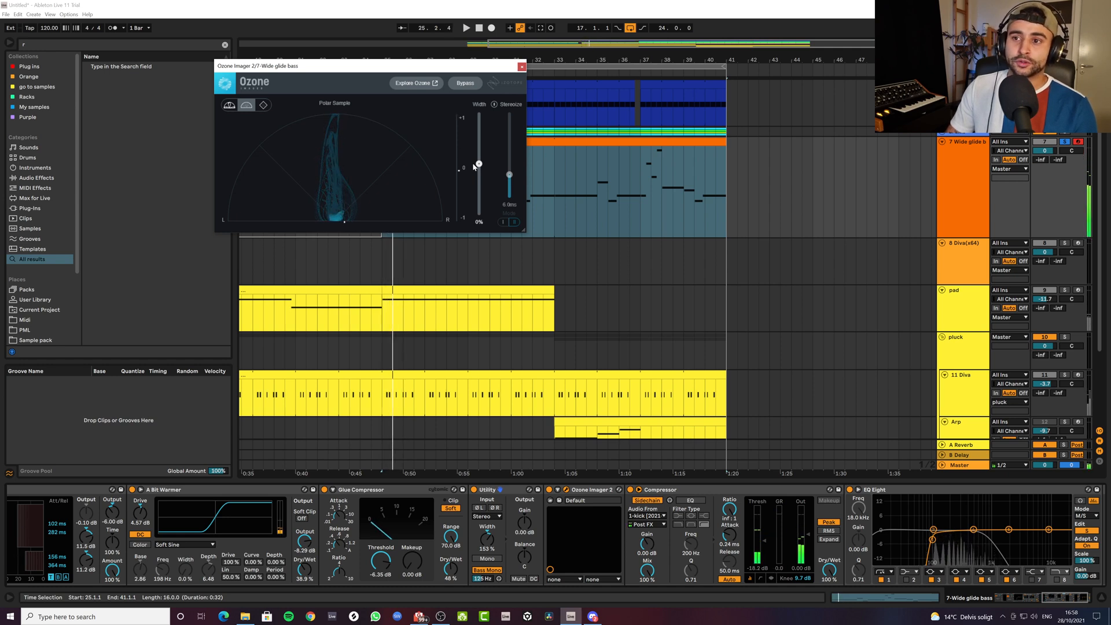
{"action": "left_click_drag", "start_coordinate": [473, 166], "coordinate": [489, 214]}
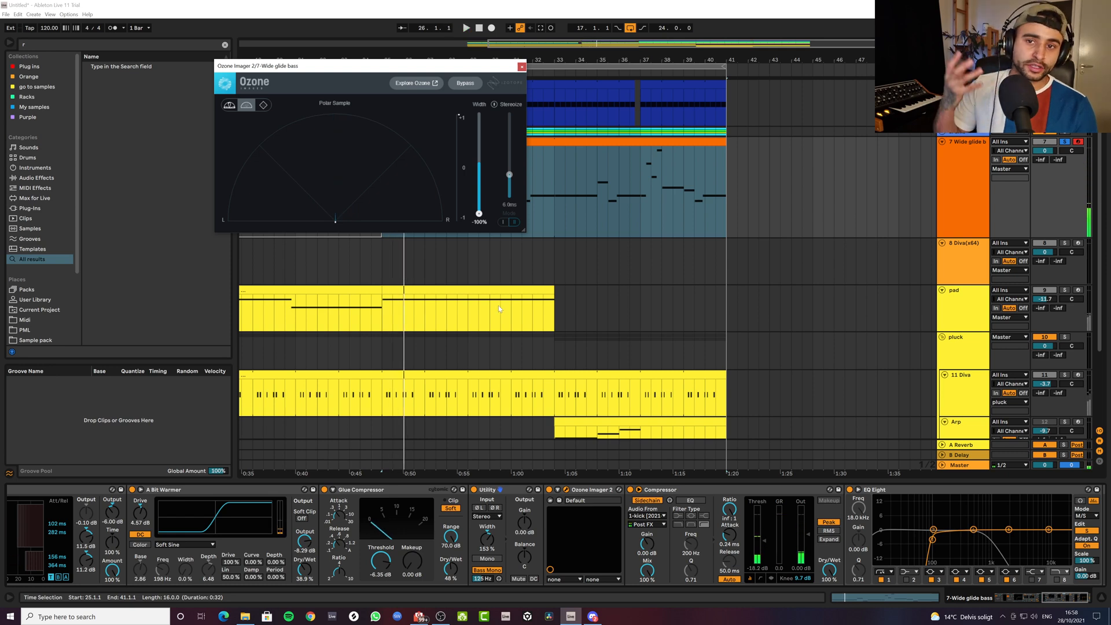
{"action": "key", "text": "space"}
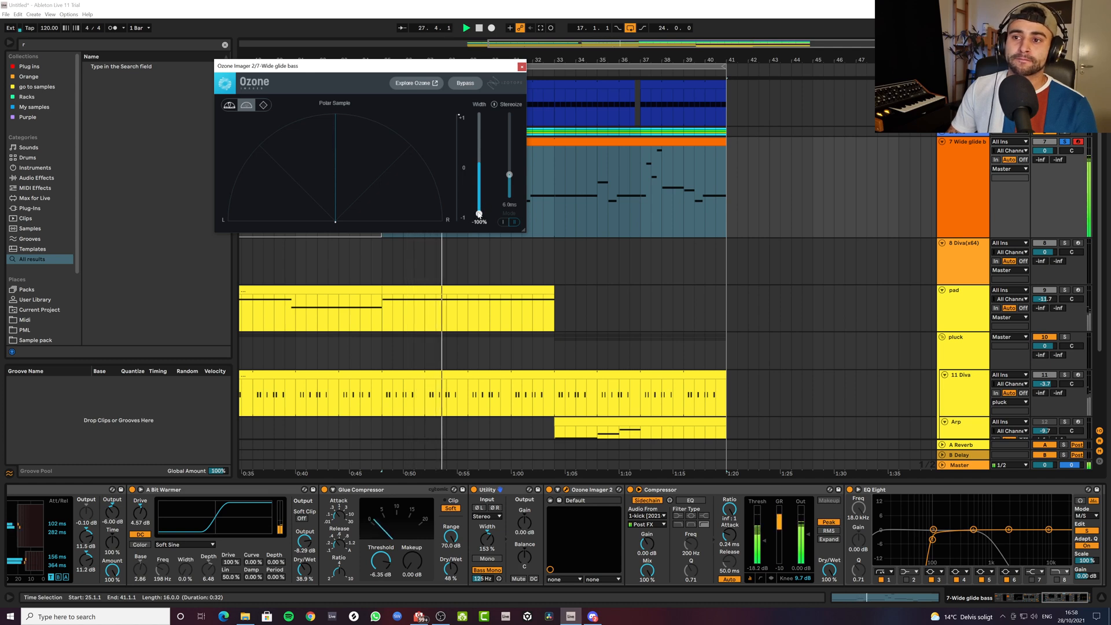
Set the Ozone Imager 2 width to 100% and play the bass to compare its stereo image
{"action": "key", "text": "space"}
{"action": "left_click_drag", "start_coordinate": [478, 215], "coordinate": [481, 86]}
{"action": "key", "text": "space"}
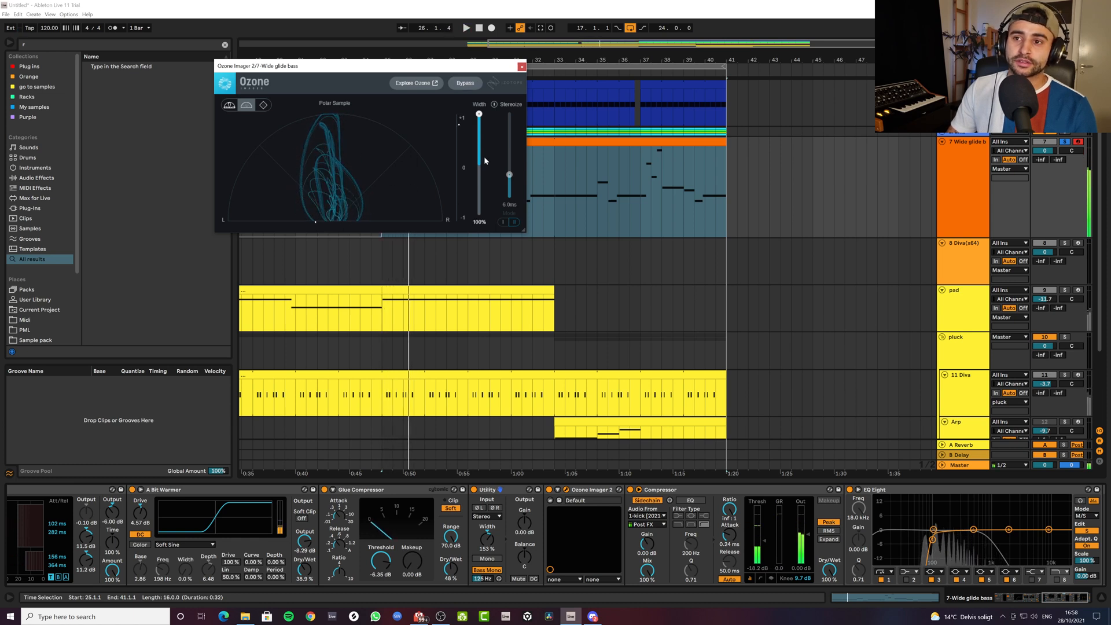
Bring the Ozone Imager 2 width back to -1%, play the bass and close the plug-in window
{"action": "left_click_drag", "start_coordinate": [479, 114], "coordinate": [481, 165]}
{"action": "key", "text": "space"}
{"action": "key", "text": "space"}
{"action": "key", "text": "space"}
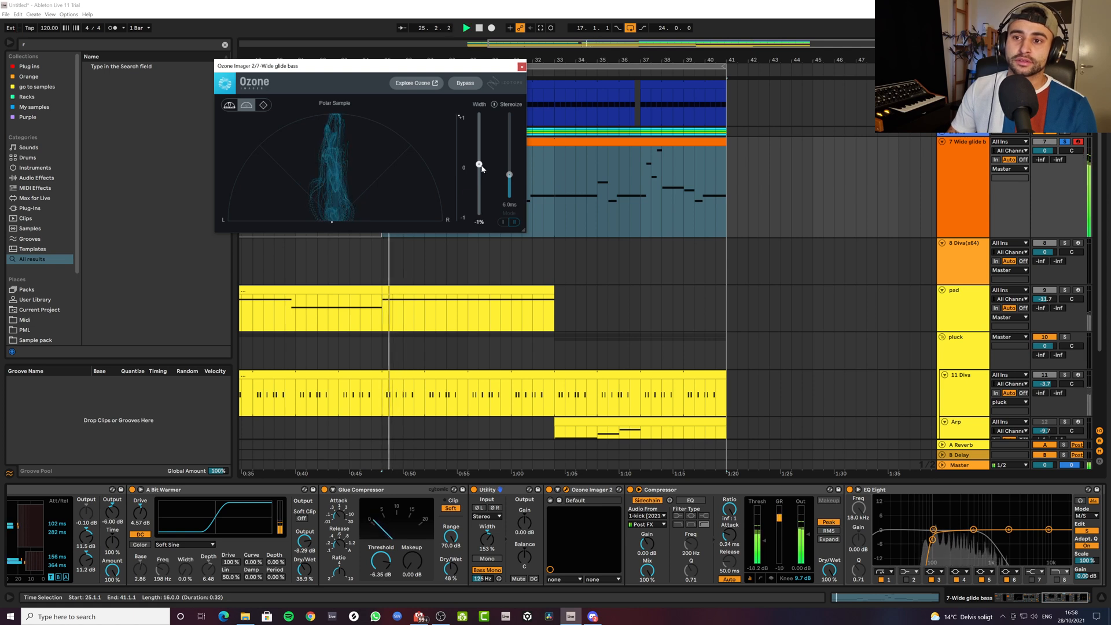
{"action": "key", "text": "space"}
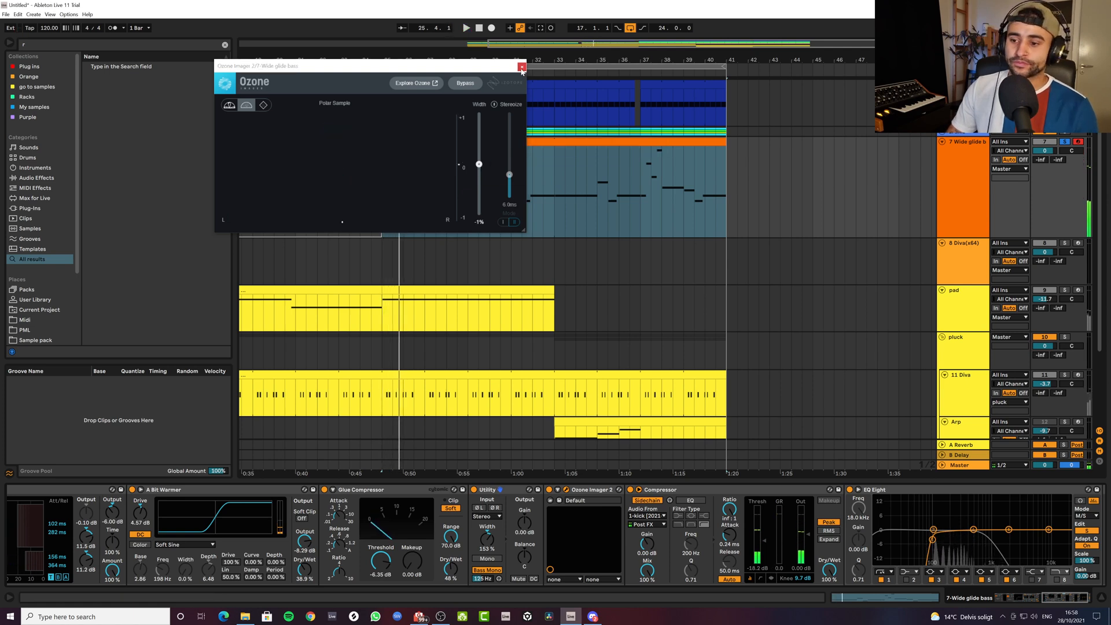
{"action": "left_click", "coordinate": [522, 68]}
Examine the kick-sidechained Compressor and the EQ Eight's M/S mode, comparing its mid and side curves
{"action": "left_click", "coordinate": [698, 497]}
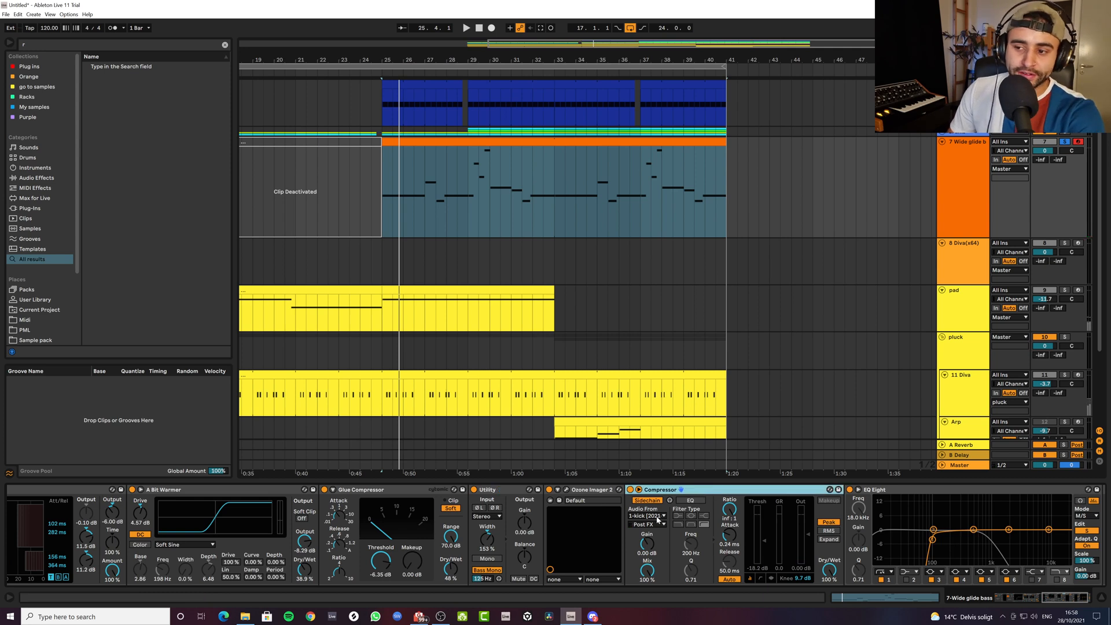
{"action": "left_click", "coordinate": [919, 493]}
{"action": "left_click", "coordinate": [906, 521]}
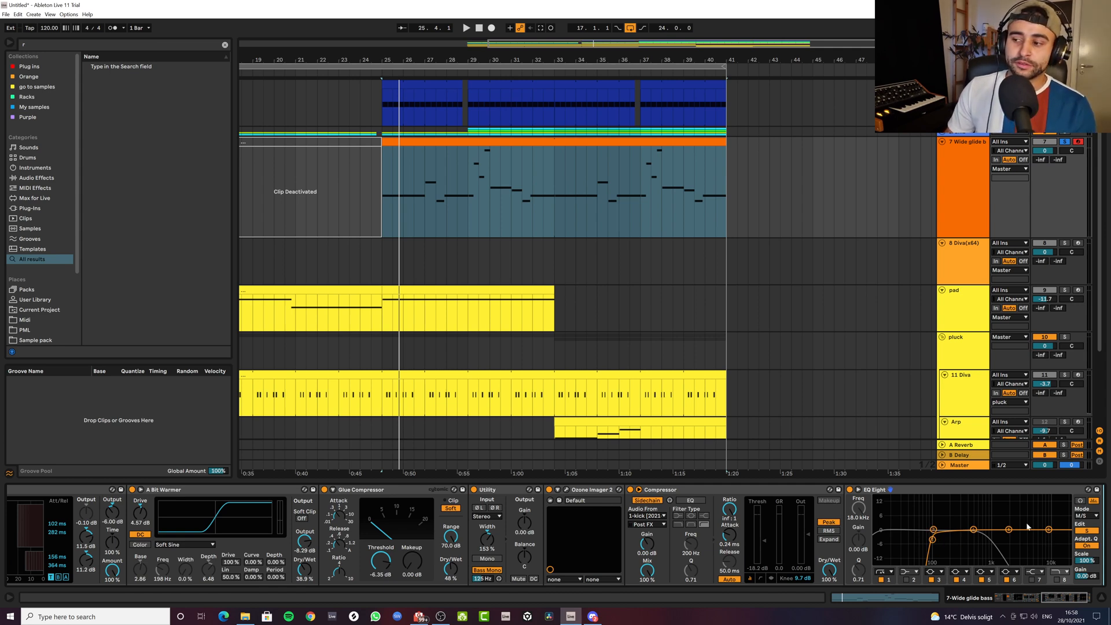
{"action": "left_click", "coordinate": [1084, 515]}
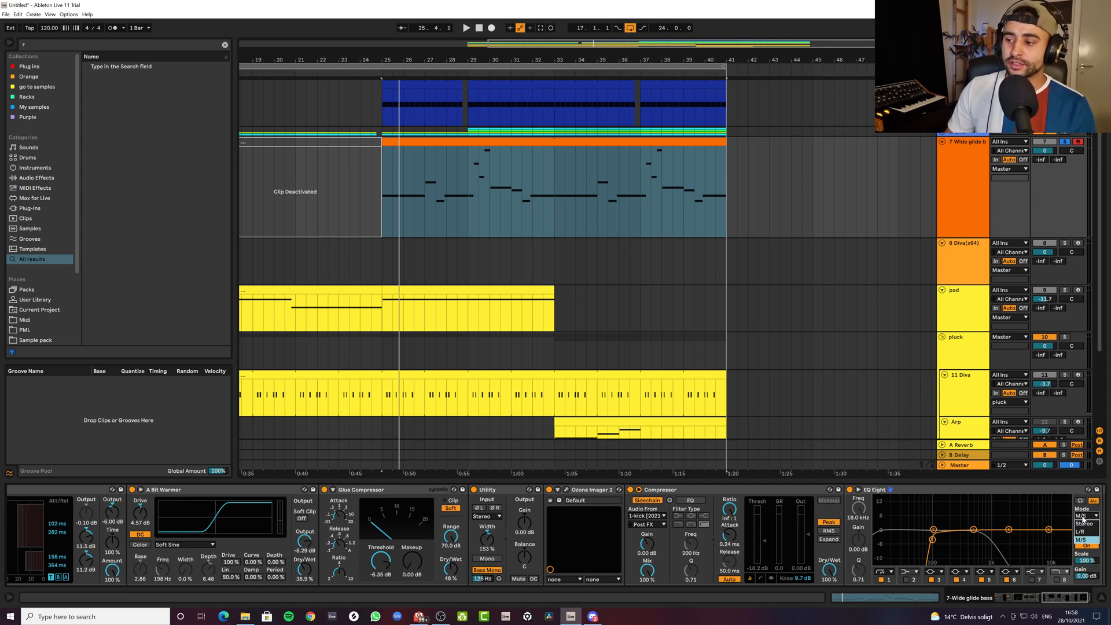
{"action": "left_click", "coordinate": [887, 494]}
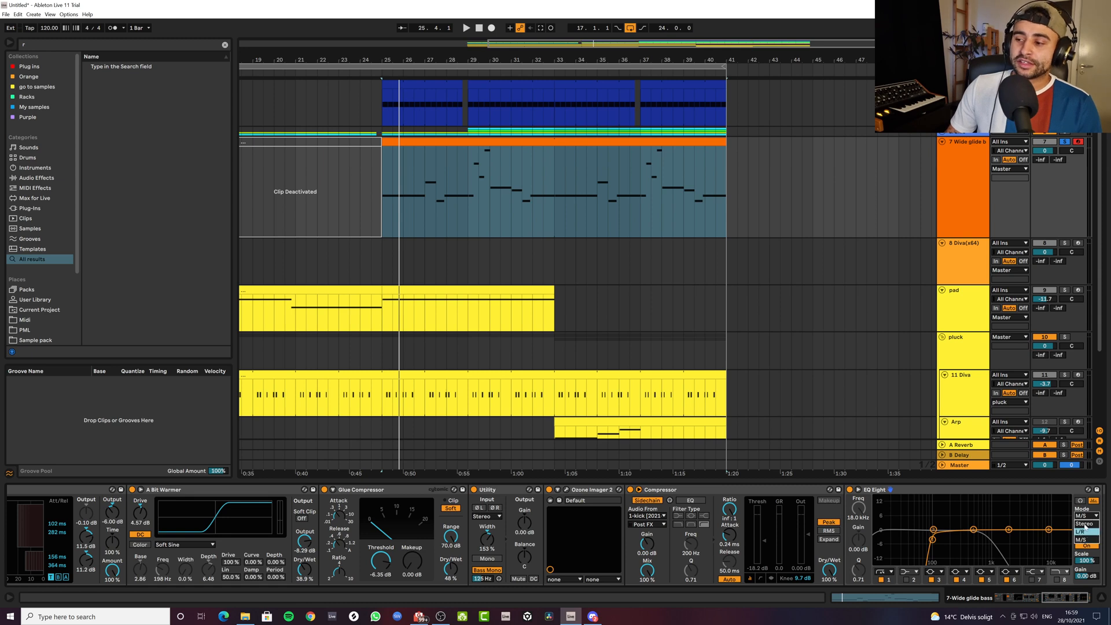
{"action": "left_click", "coordinate": [1086, 530]}
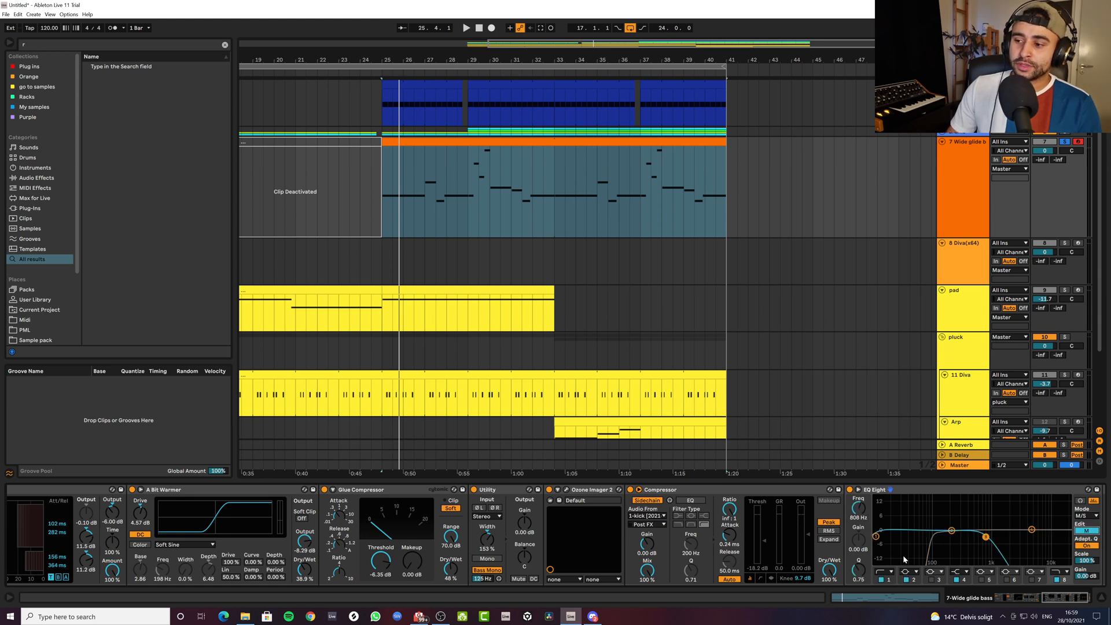
{"action": "left_click", "coordinate": [1086, 531]}
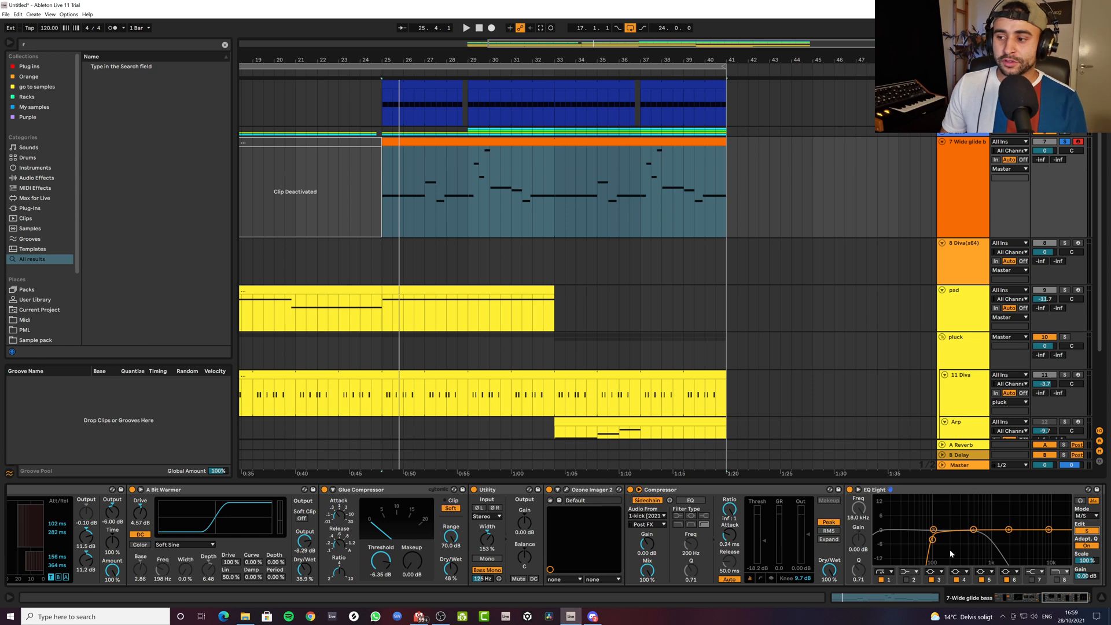
Play the bass and raise the low-cut frequency on the EQ Eight's side channel to 150 Hz
{"action": "key", "text": "space"}
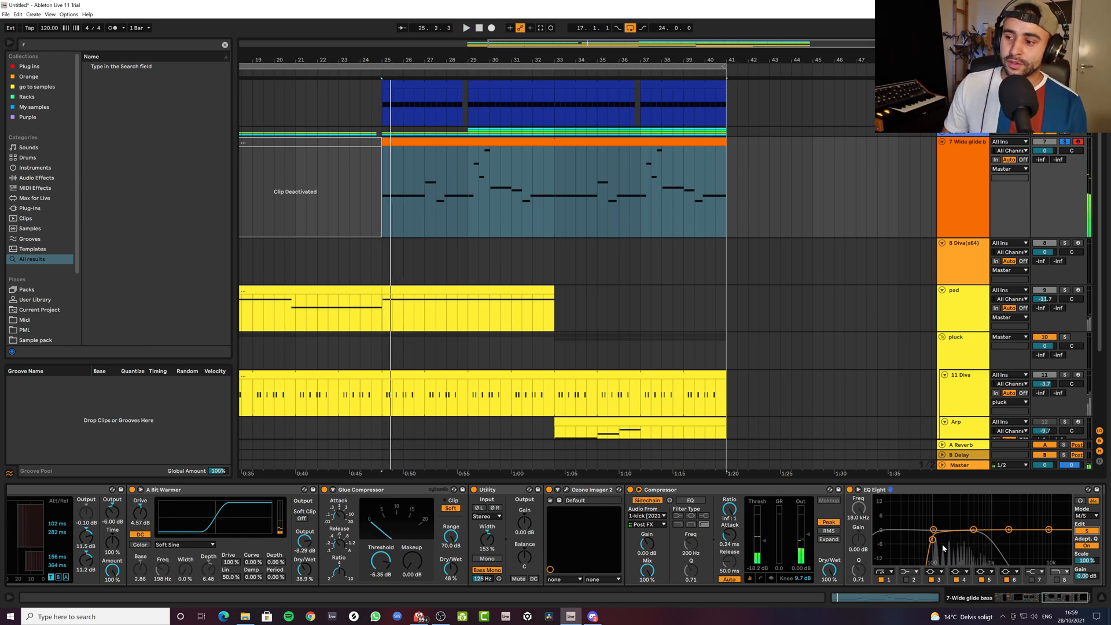
{"action": "key", "text": "space"}
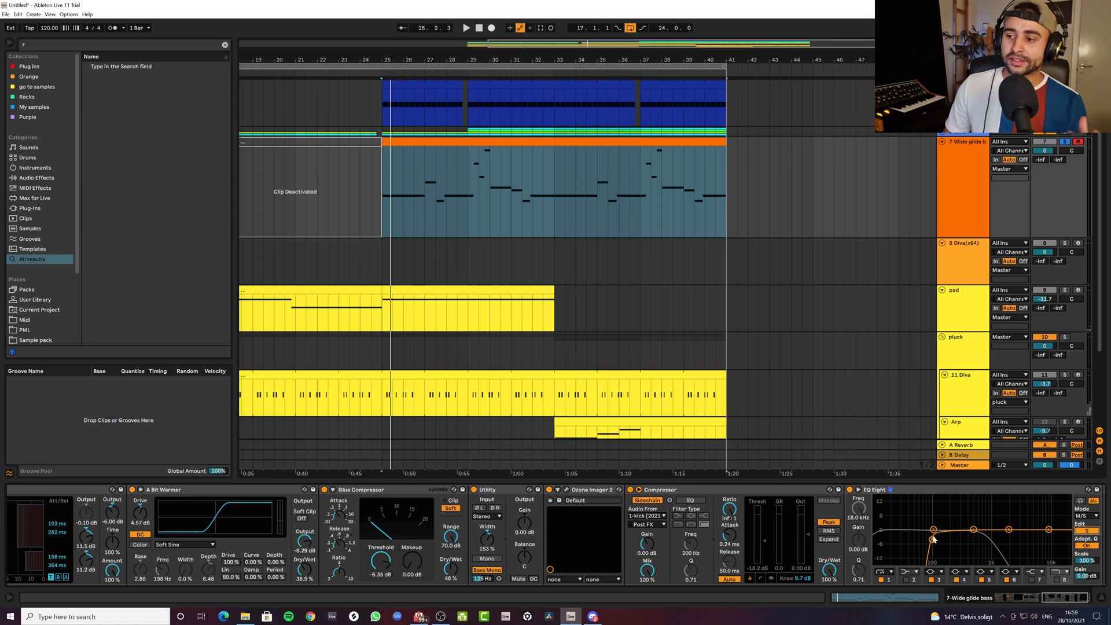
{"action": "left_click", "coordinate": [932, 541]}
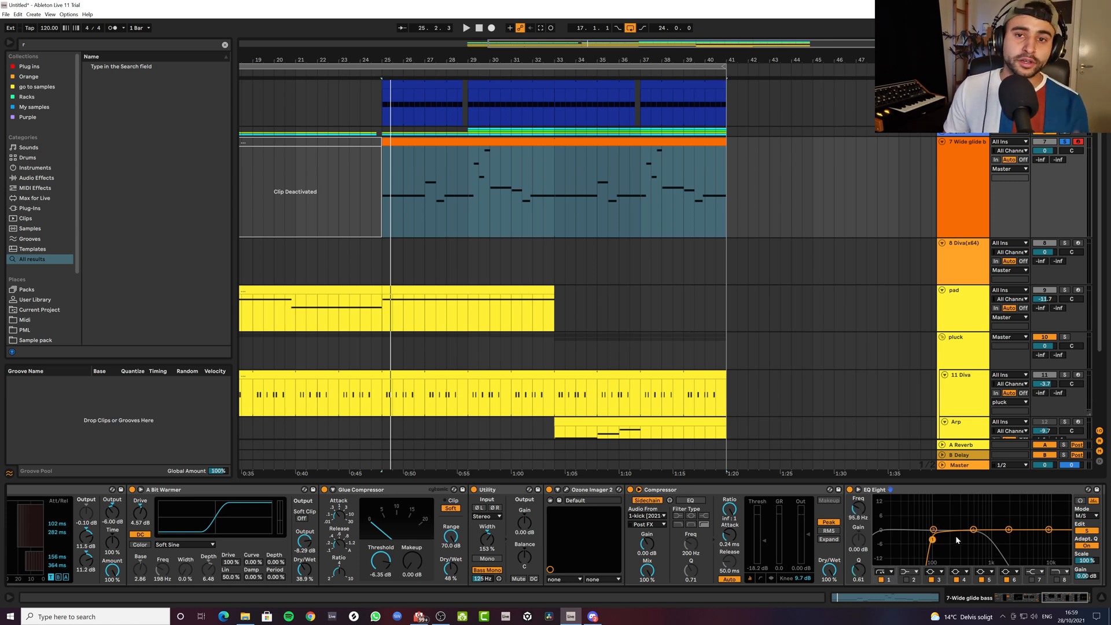
{"action": "left_click_drag", "start_coordinate": [933, 541], "coordinate": [944, 538]}
{"action": "key", "text": "space"}
{"action": "key", "text": "space"}
{"action": "key", "text": "space"}
{"action": "key", "text": "space"}
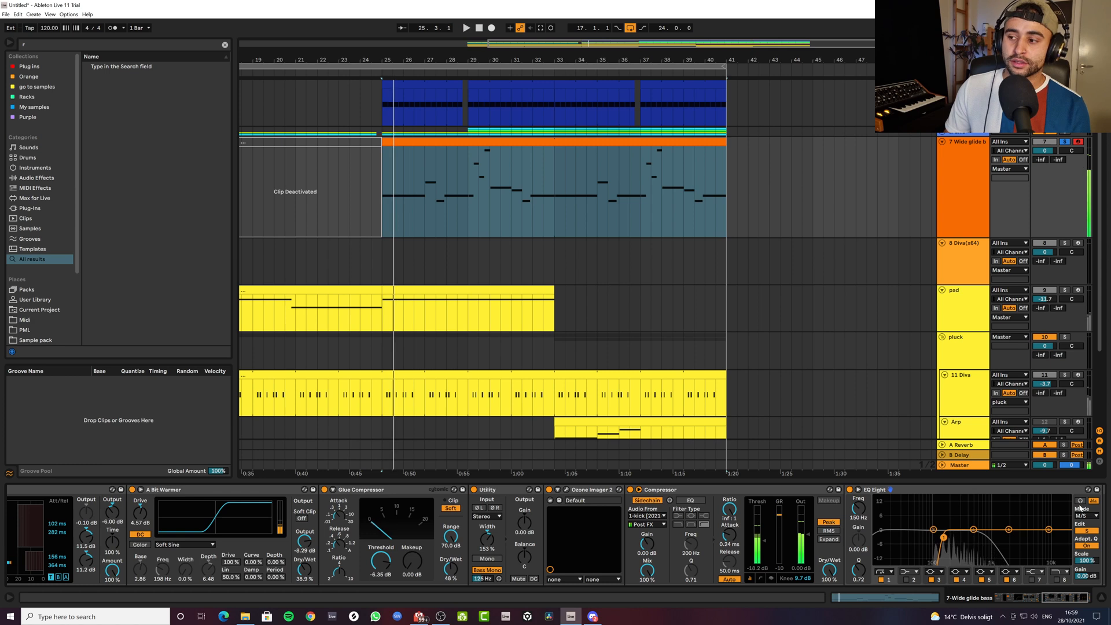
Turn on Audition mode in the EQ Eight, set the side low-cut to 121 Hz and play the bass
{"action": "left_click", "coordinate": [1080, 501]}
{"action": "key", "text": "space"}
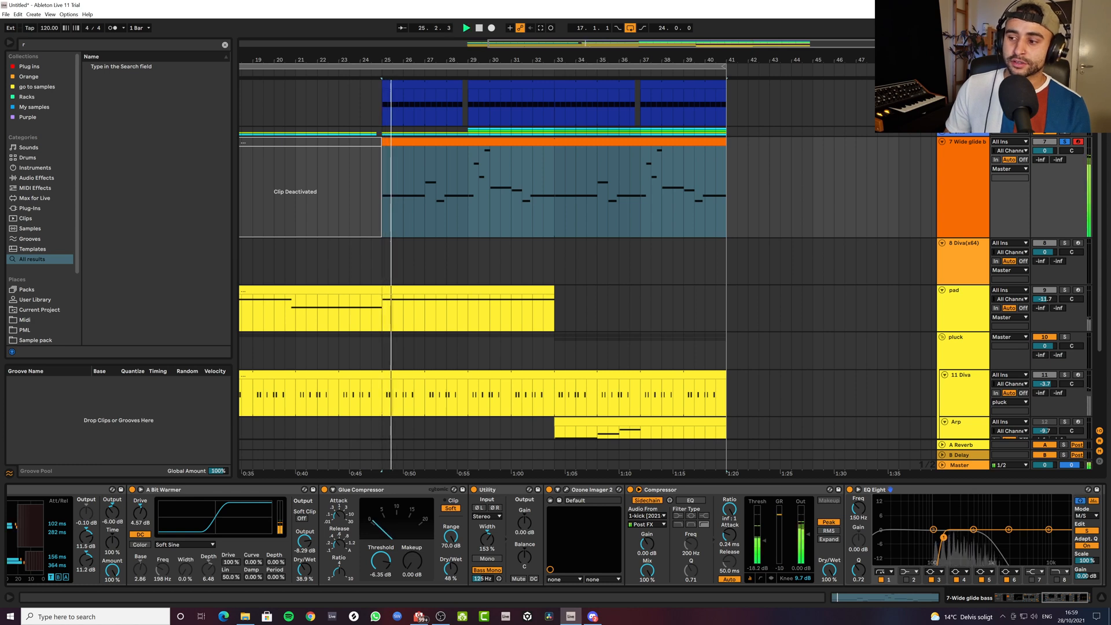
{"action": "left_click_drag", "start_coordinate": [944, 538], "coordinate": [940, 541]}
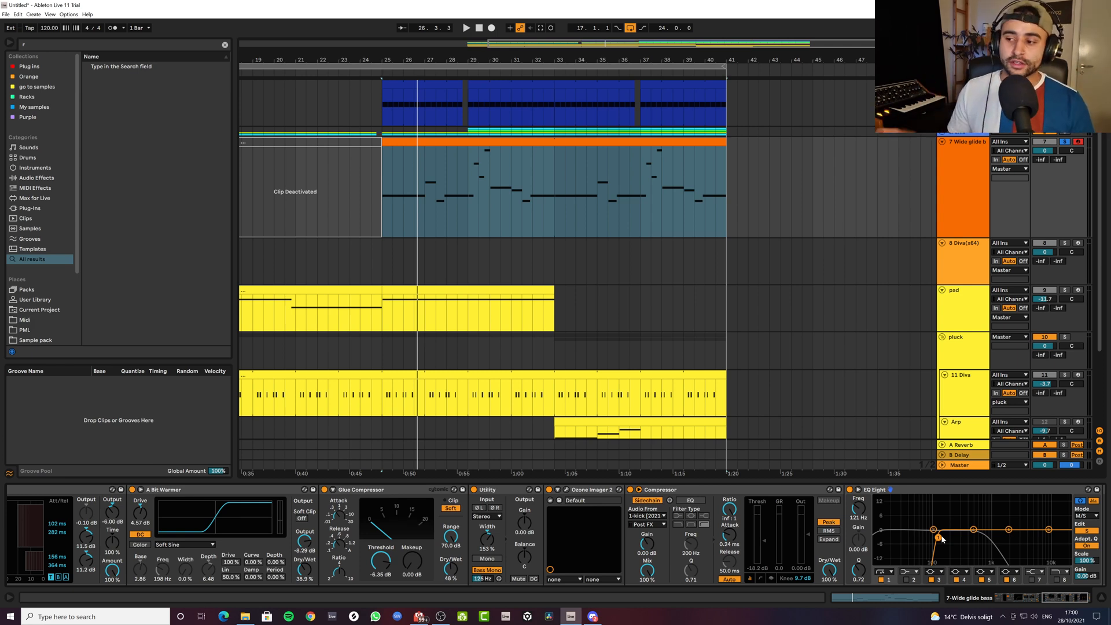
{"action": "key", "text": "space"}
{"action": "key", "text": "space"}
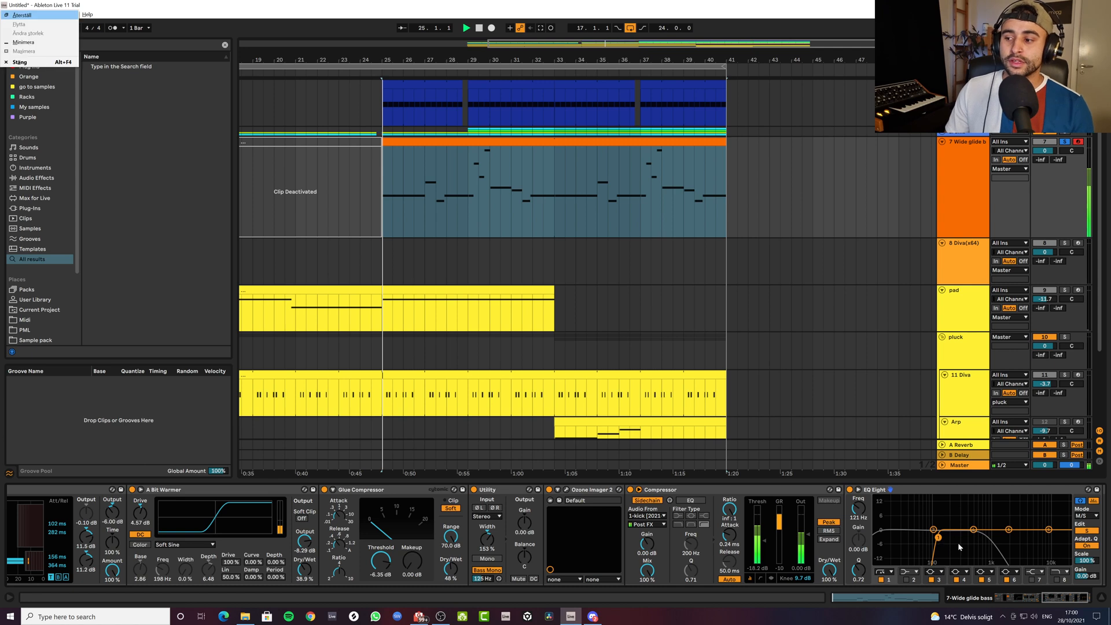
{"action": "left_click", "coordinate": [1022, 499]}
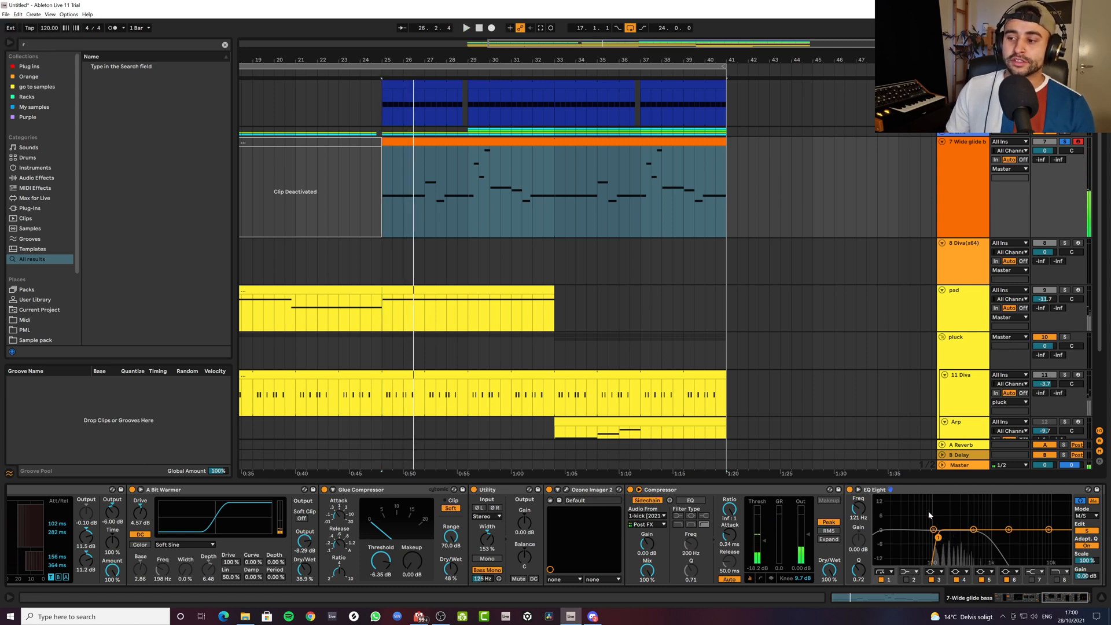
Set the EQ Eight's side low-cut to 116 Hz, play the bass and return the playback position to bar 25
{"action": "mouse_move", "coordinate": [938, 537]}
{"action": "left_mouse_down"}
{"action": "mouse_move", "coordinate": [920, 540]}
{"action": "mouse_move", "coordinate": [937, 539]}
{"action": "left_mouse_up"}
{"action": "key", "text": "space"}
{"action": "key", "text": "space"}
{"action": "key", "text": "space"}
{"action": "key", "text": "space"}
{"action": "key", "text": "space"}
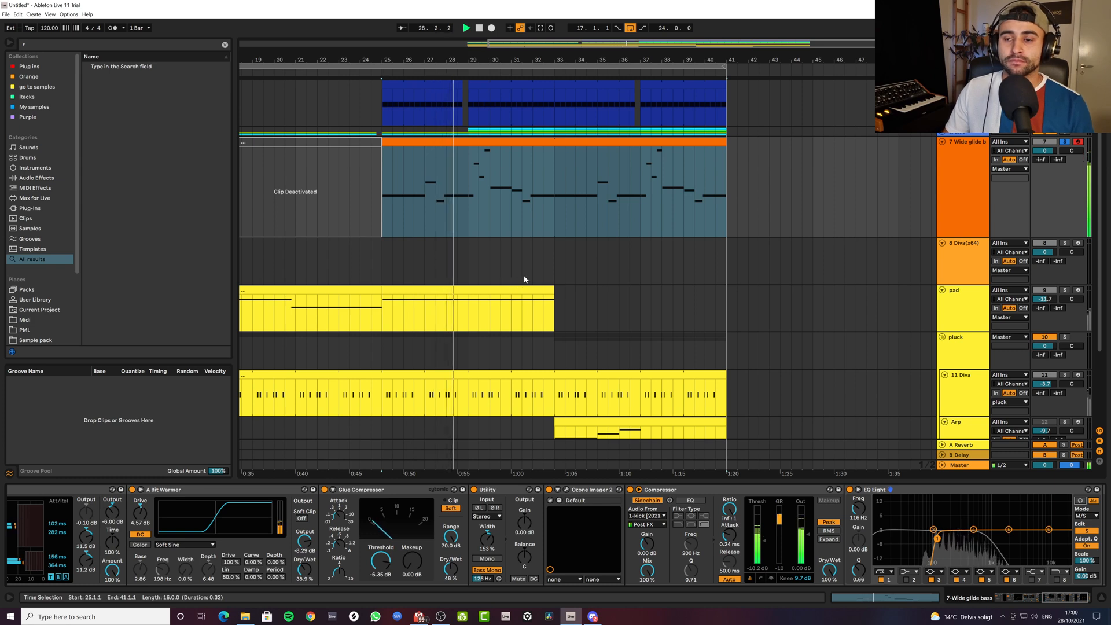
{"action": "key", "text": "space"}
{"action": "left_click", "coordinate": [380, 197]}
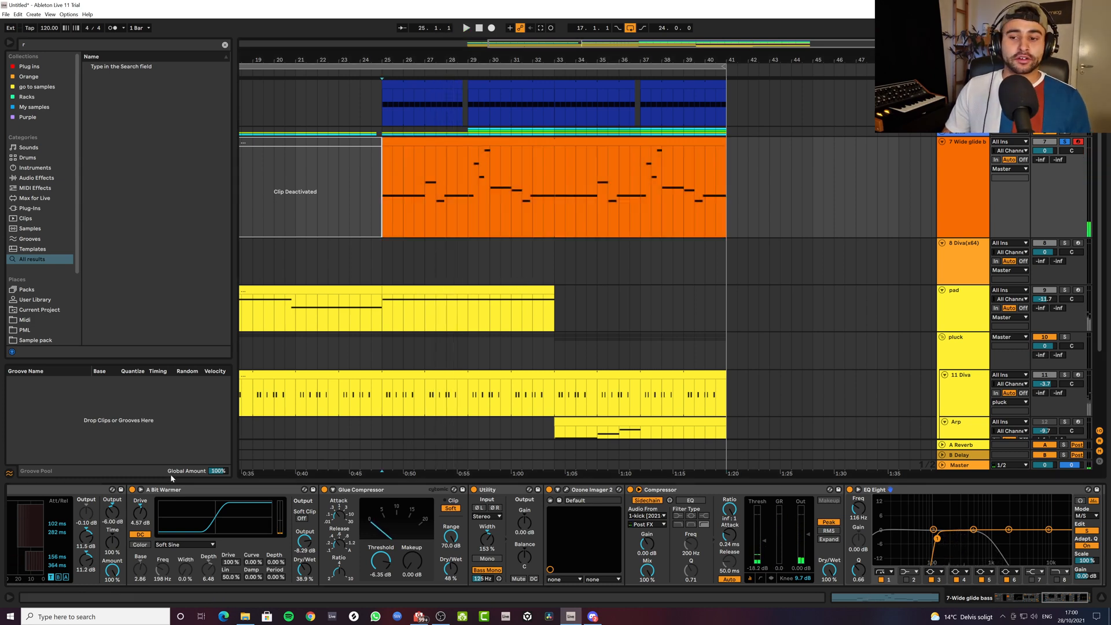
Review the Wide glide bass device chain from the Diva instrument and Audio Effect Rack through Multiband Compression to A Bit Warmer
{"action": "left_click", "coordinate": [234, 506]}
{"action": "scroll", "coordinate": [102, 529], "scroll_direction": "left", "scroll_amount": 10}
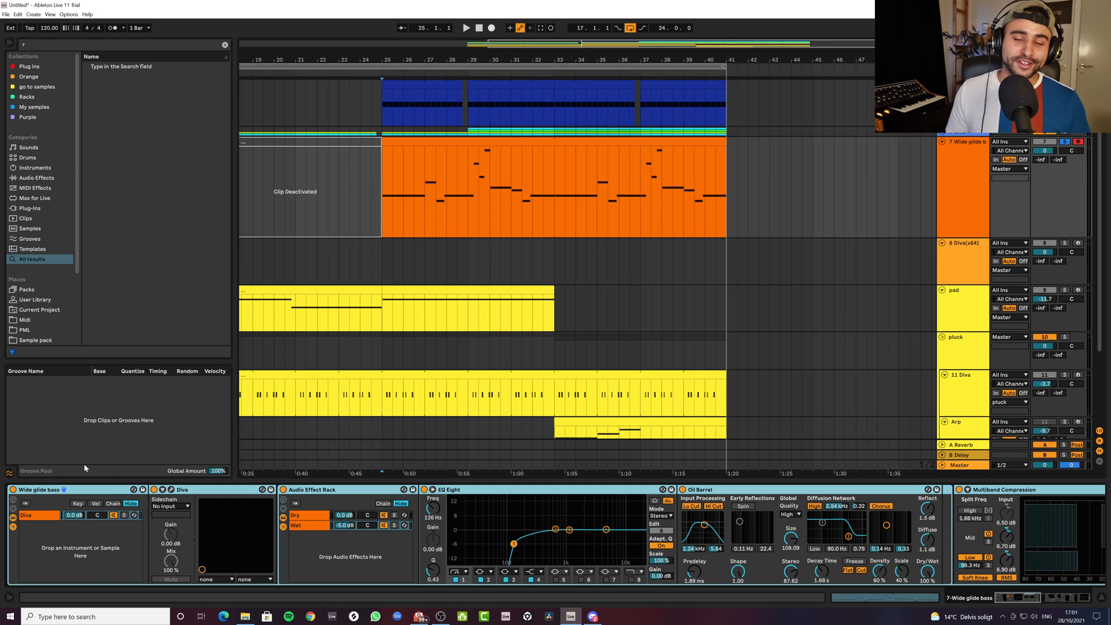
{"action": "left_click", "coordinate": [844, 492]}
{"action": "key", "text": "Right"}
{"action": "key", "text": "Right"}
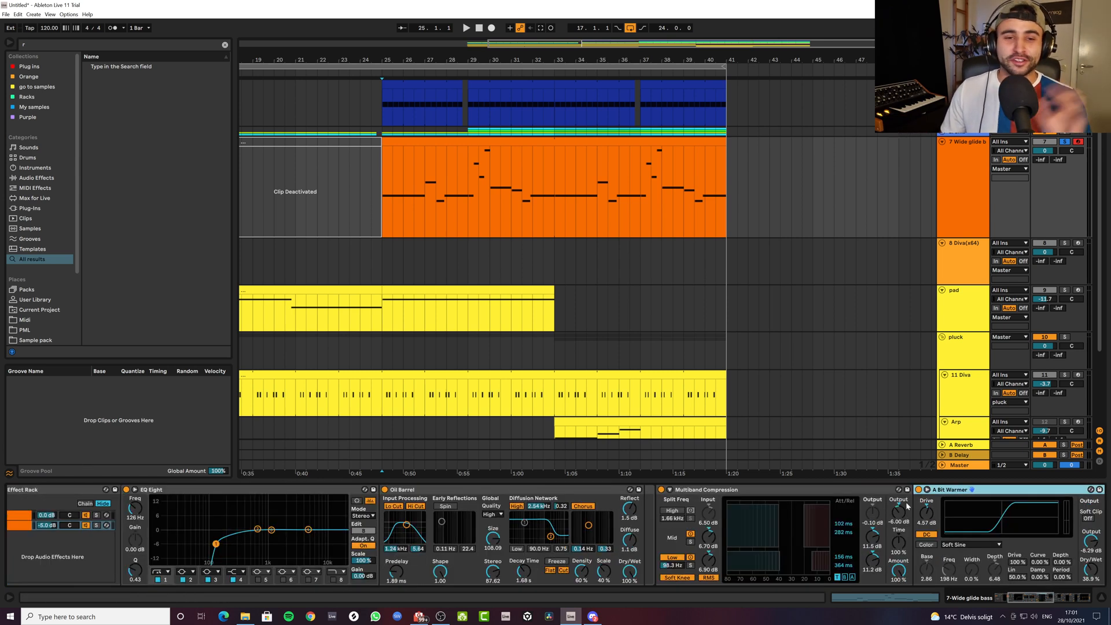